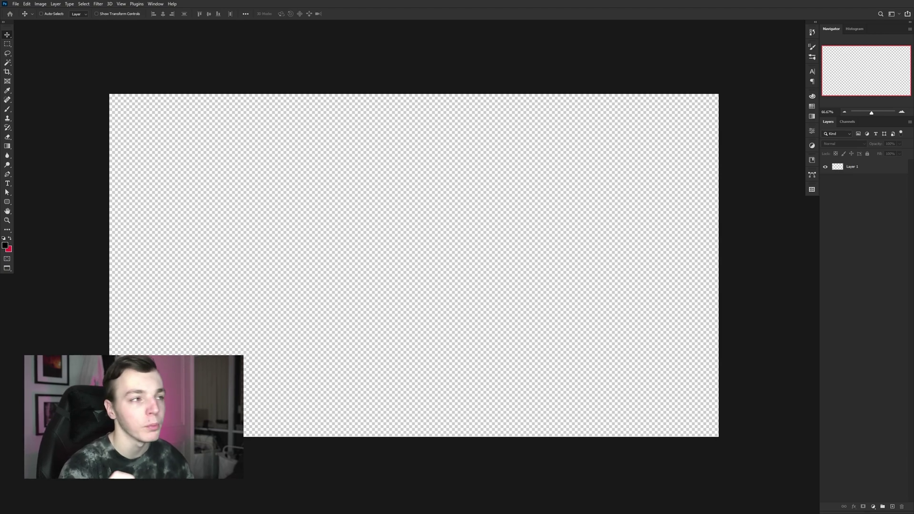
key(m)
drag(109, 94, 719, 437)
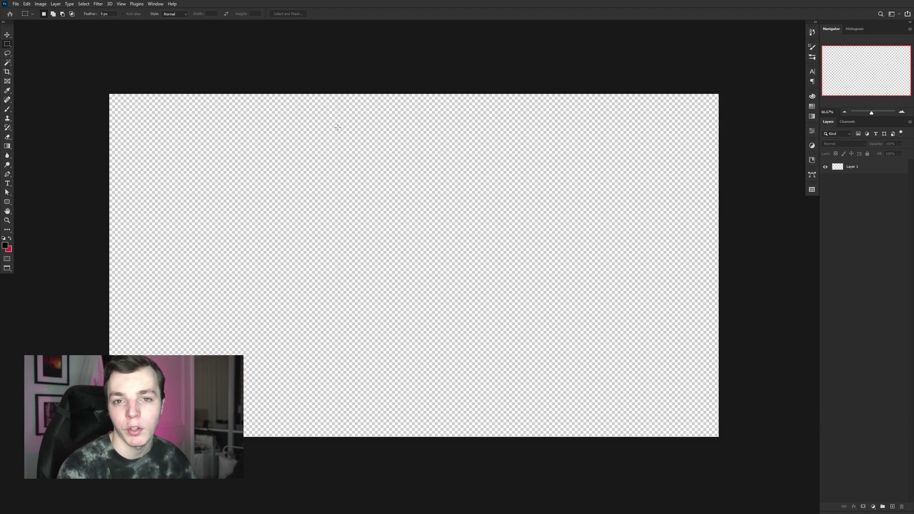
key(u)
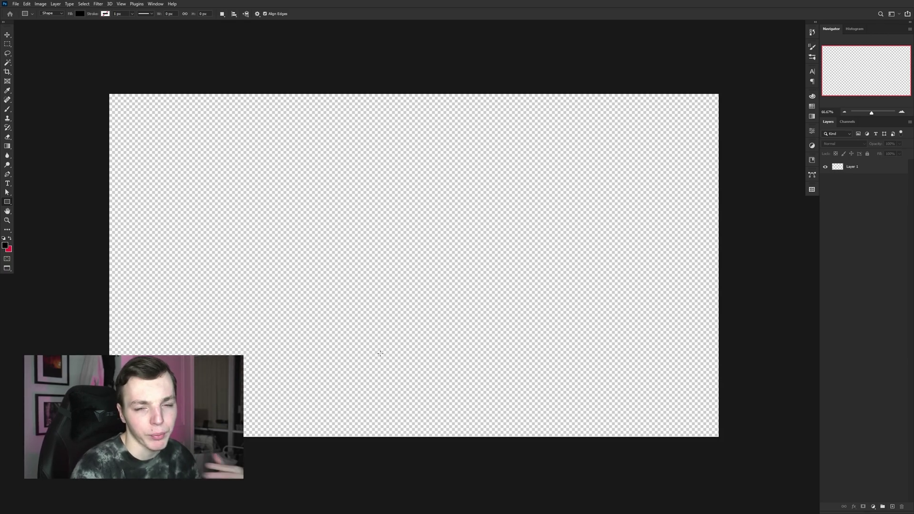
key(m)
drag(224, 350, 602, 414)
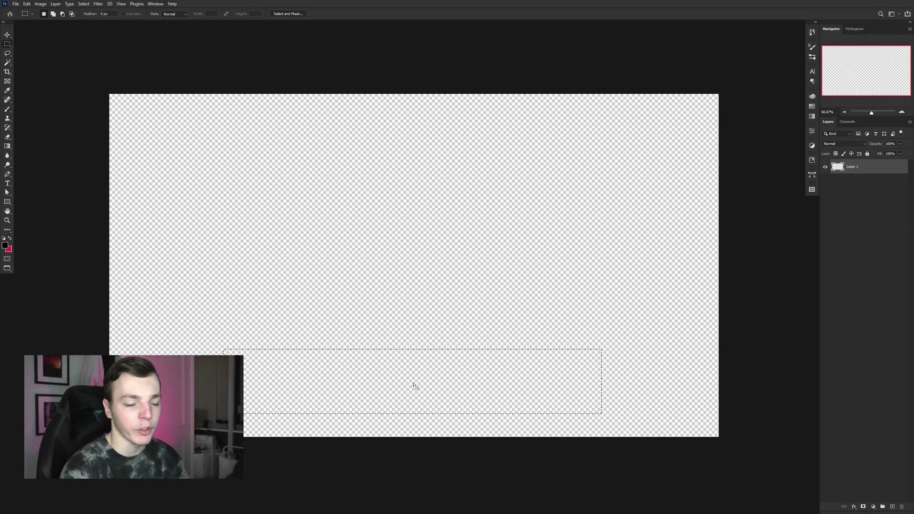
click(414, 384)
click(7, 204)
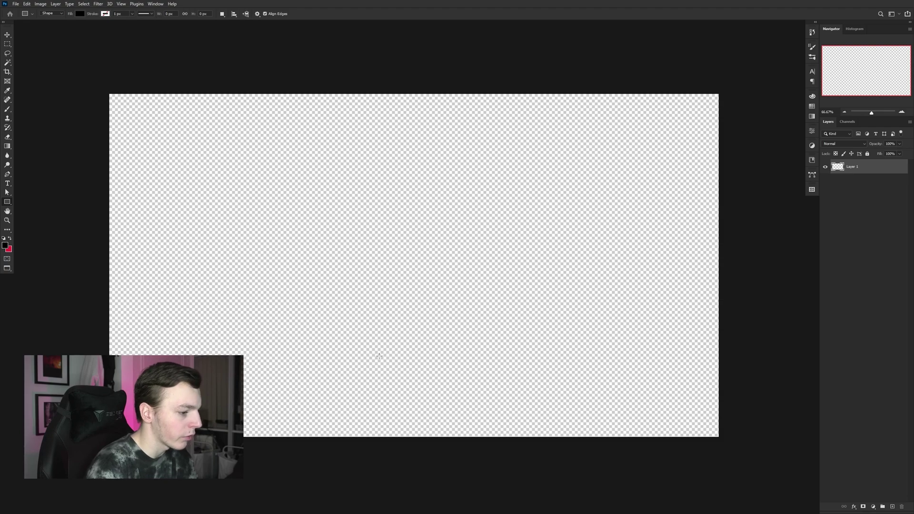
Step: Draw a square near the bottom of the canvas and give it a blue fill
drag(326, 345, 430, 410)
click(730, 202)
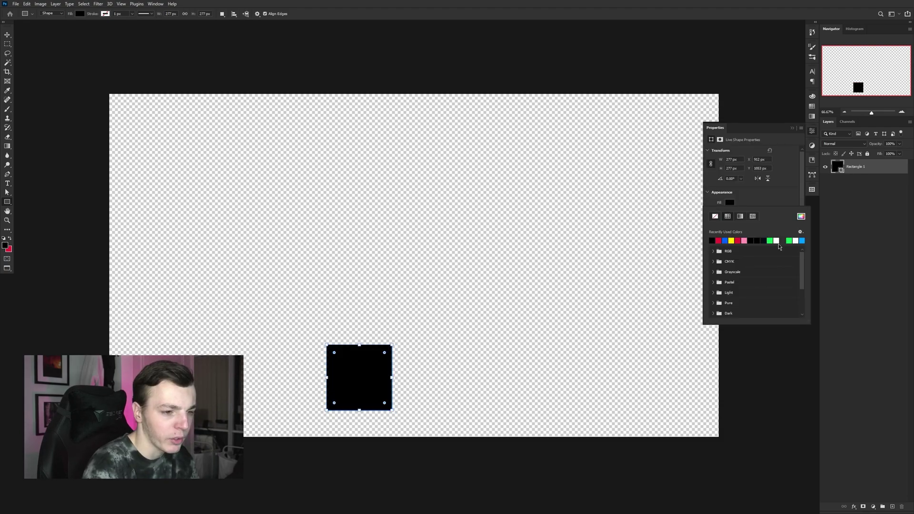
click(803, 240)
click(730, 203)
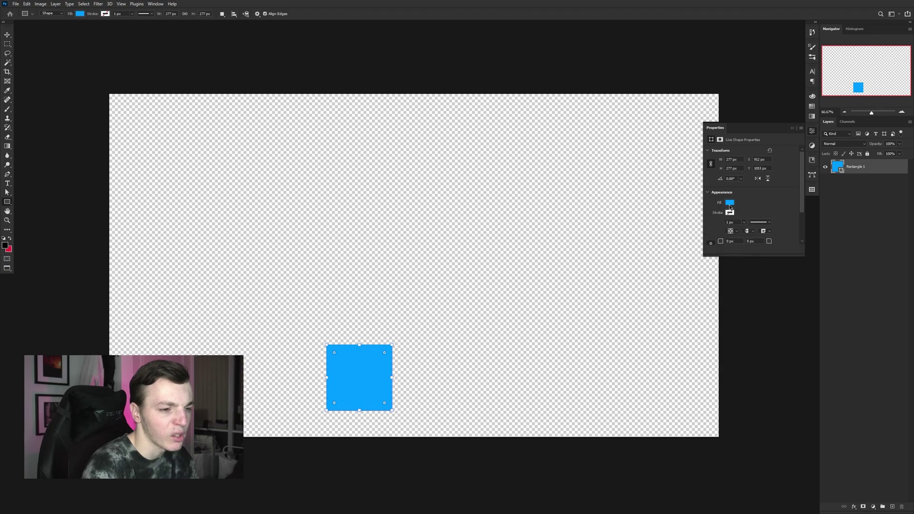
click(793, 129)
Step: Scale the blue square down to about 190 px, shift it left, and draw a long bar beside it
key(ctrl+t)
drag(392, 411, 344, 365)
key(Return)
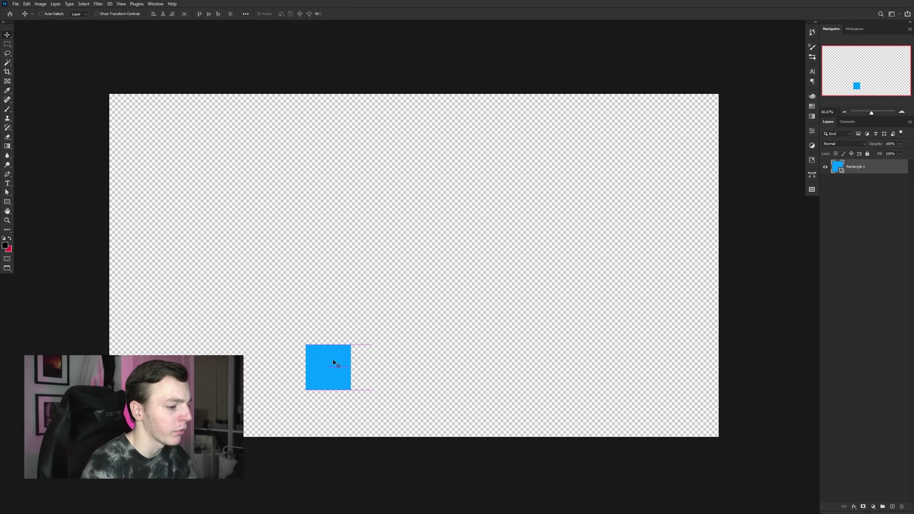
key(u)
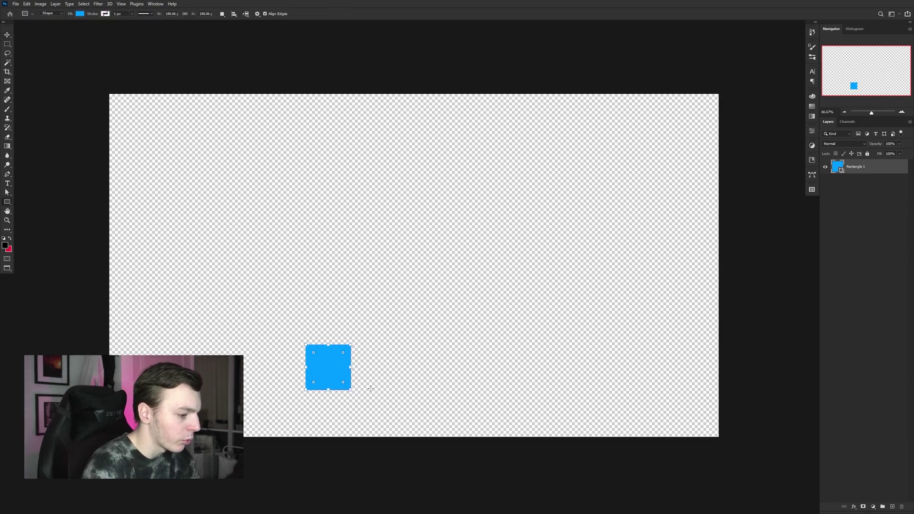
drag(369, 390, 568, 345)
Step: Change the long bar's fill to white
click(730, 203)
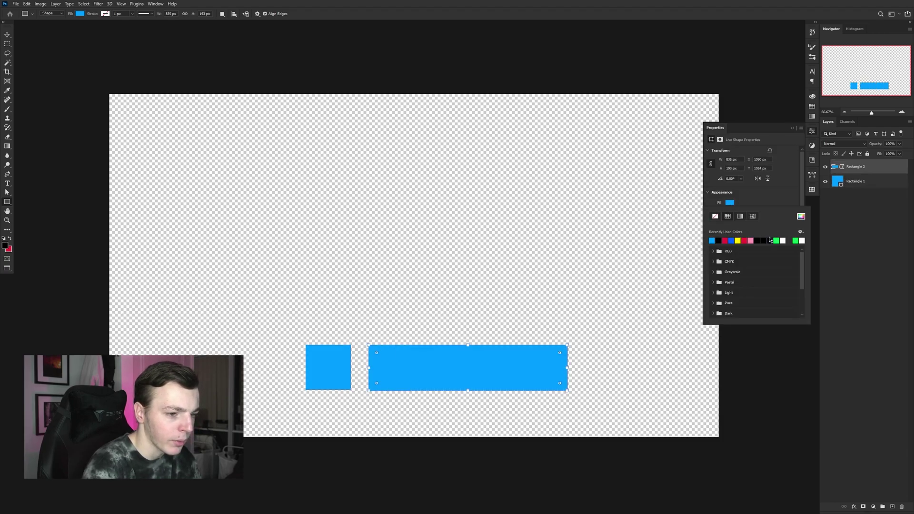
click(784, 240)
click(730, 203)
click(793, 129)
Step: Move the white bar so its edge sits flush against the blue square
key(ctrl+t)
mouse_move(462, 360)
mouse_down()
mouse_move(445, 362)
mouse_move(466, 366)
mouse_up()
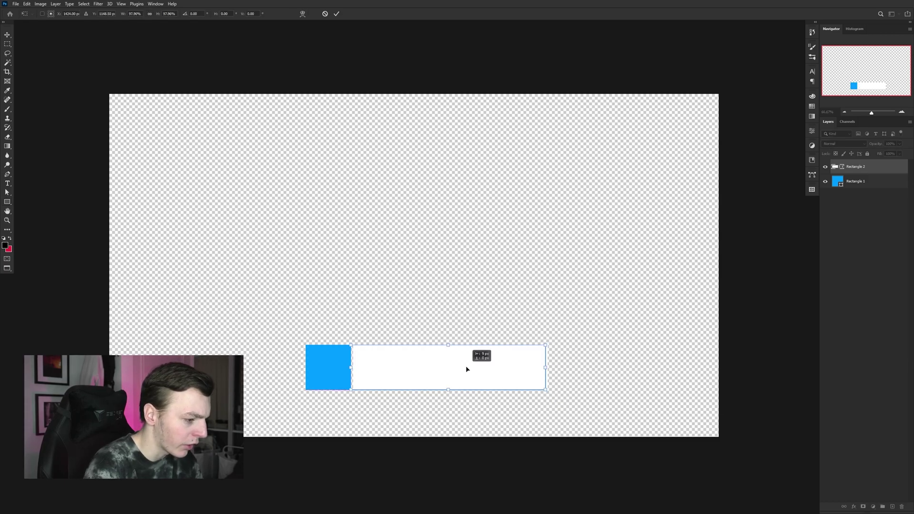
key(Return)
scroll(352, 371, up, 10)
scroll(379, 191, up, 3)
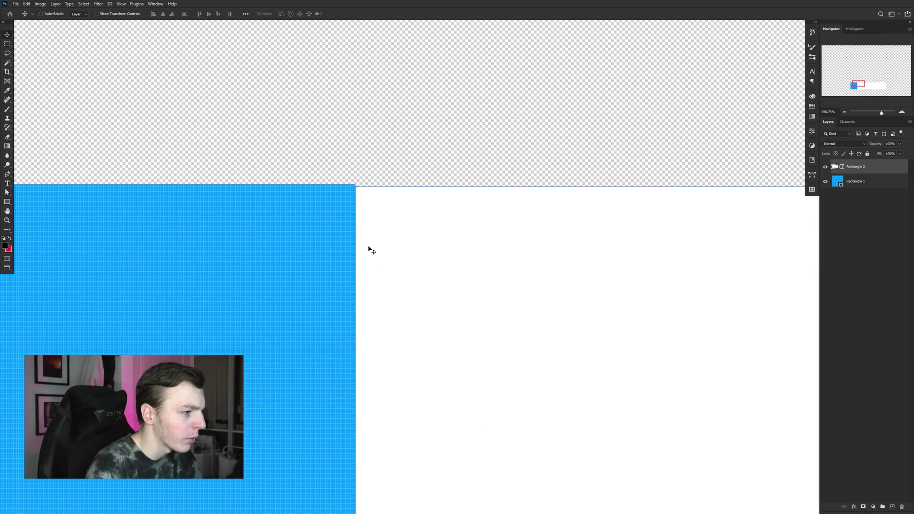
key(ctrl+t)
scroll(408, 218, down, 4)
scroll(481, 322, down, 3)
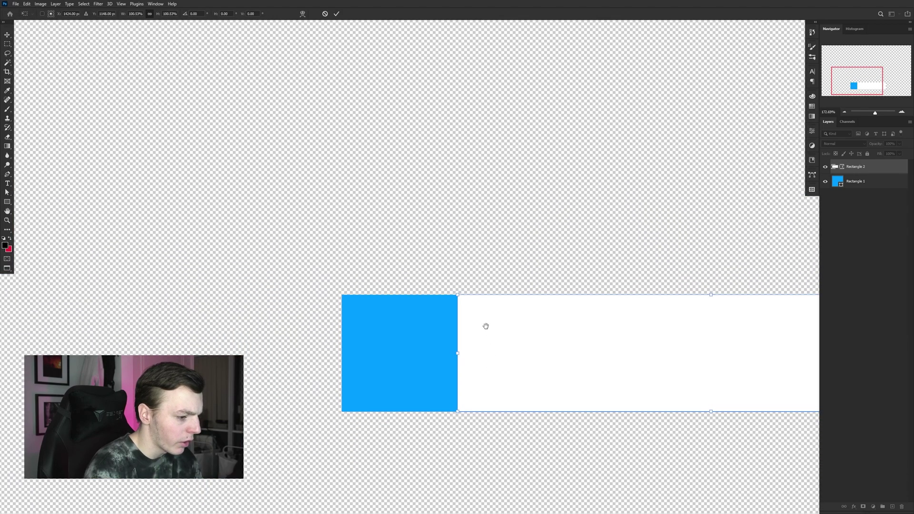
scroll(484, 325, up, 8)
drag(447, 364, 430, 362)
key(Return)
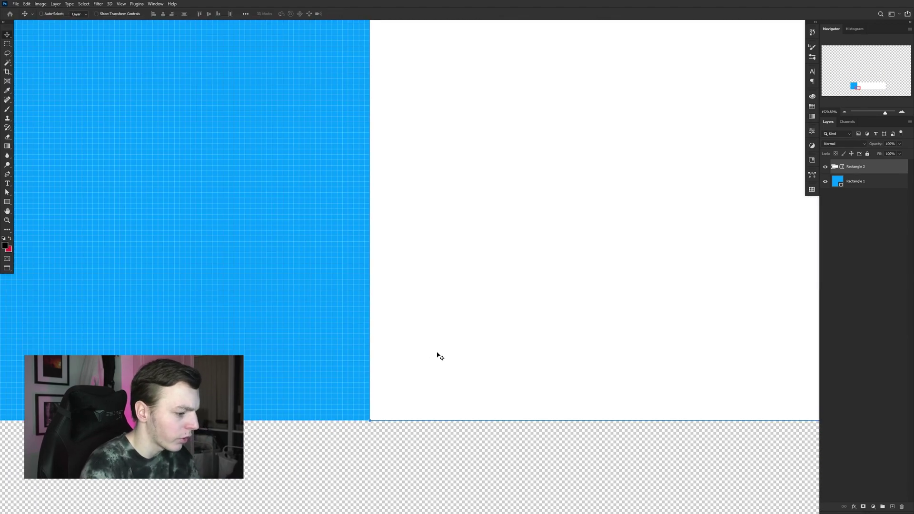
Step: Fit the whole canvas in view and add a new empty layer
scroll(430, 347, down, 8)
drag(533, 263, 311, 258)
key(ctrl+0)
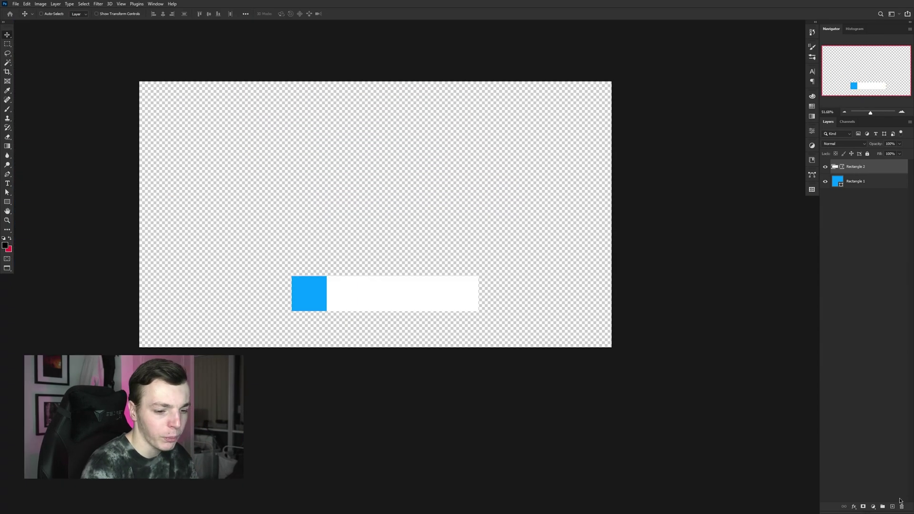
click(892, 507)
Step: Move the new layer beneath both rectangles and fill it with black
drag(863, 174, 860, 230)
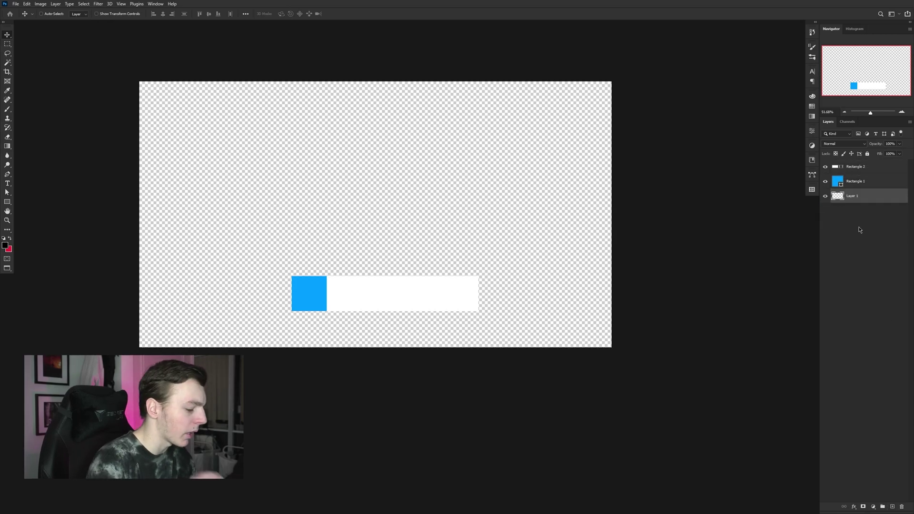
key(alt+BackSpace)
scroll(414, 292, up, 3)
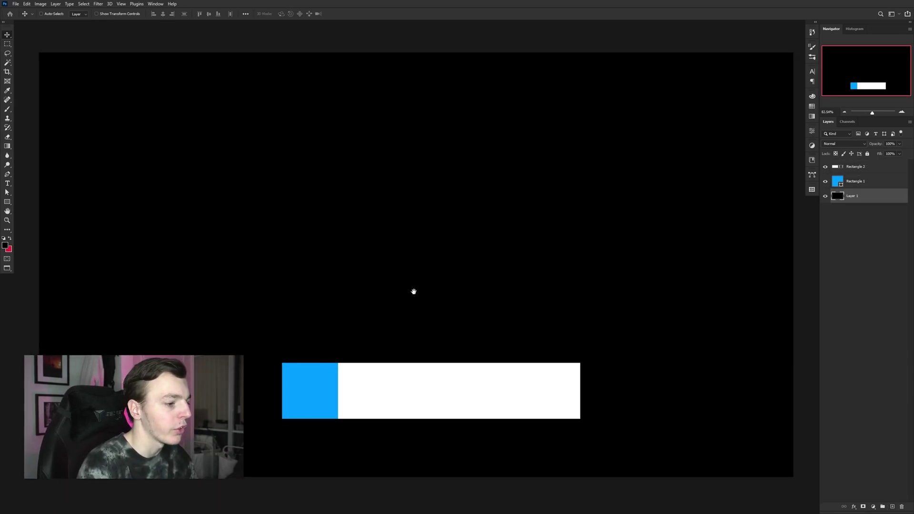
key(ctrl+z)
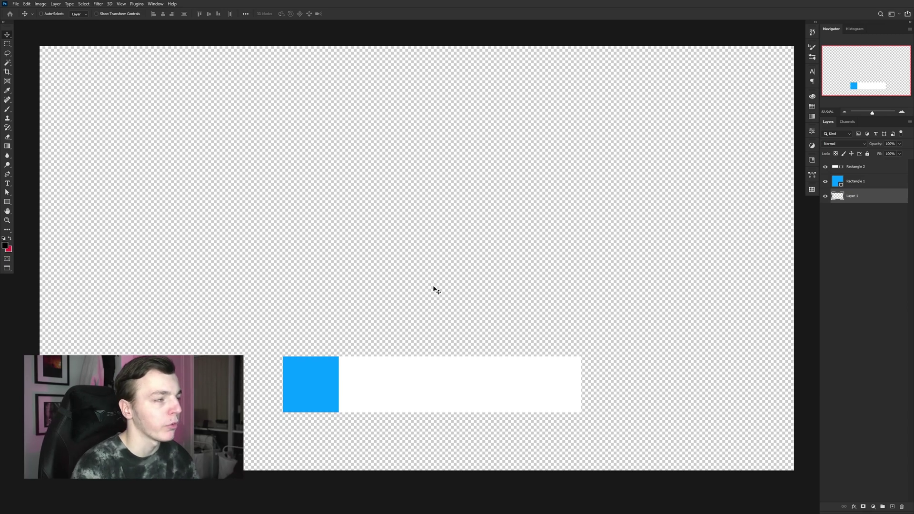
key(ctrl+BackSpace)
key(alt+BackSpace)
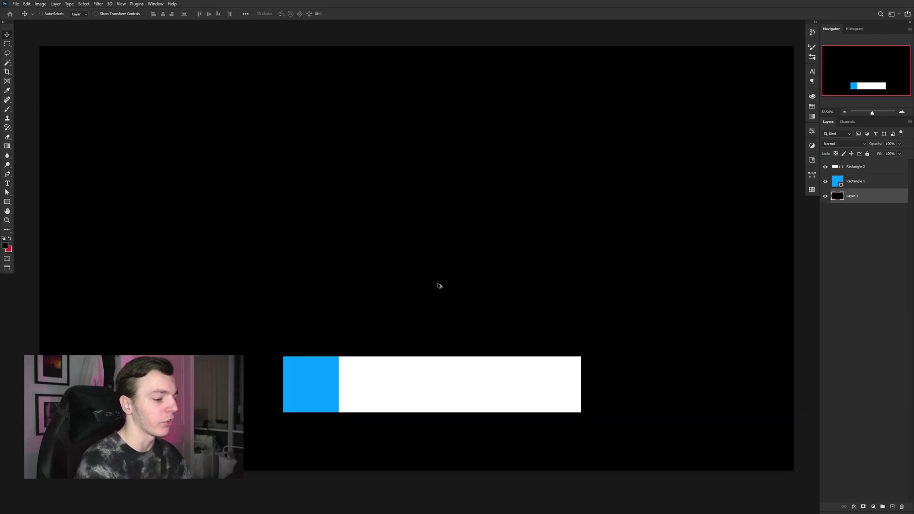
drag(434, 261, 394, 261)
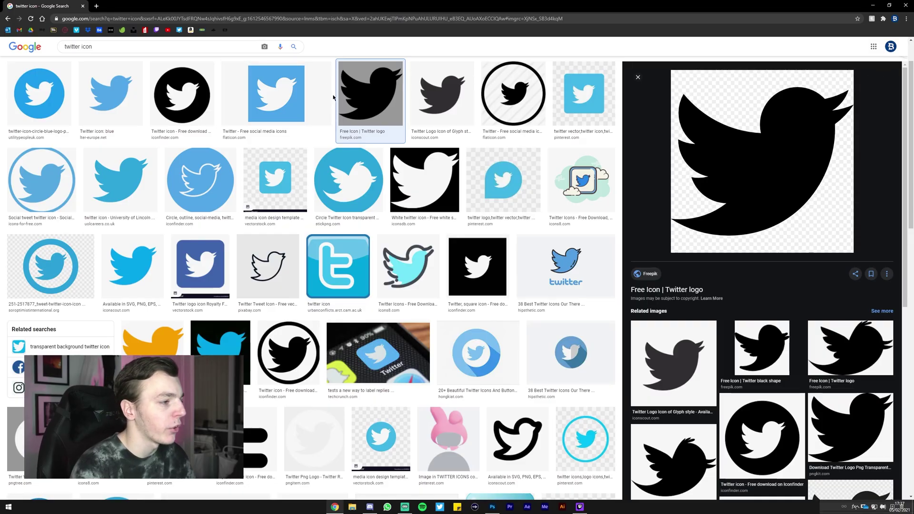
Step: In the 'twitter icon' image results, preview the plain black Twitter bird logo
click(478, 267)
click(381, 92)
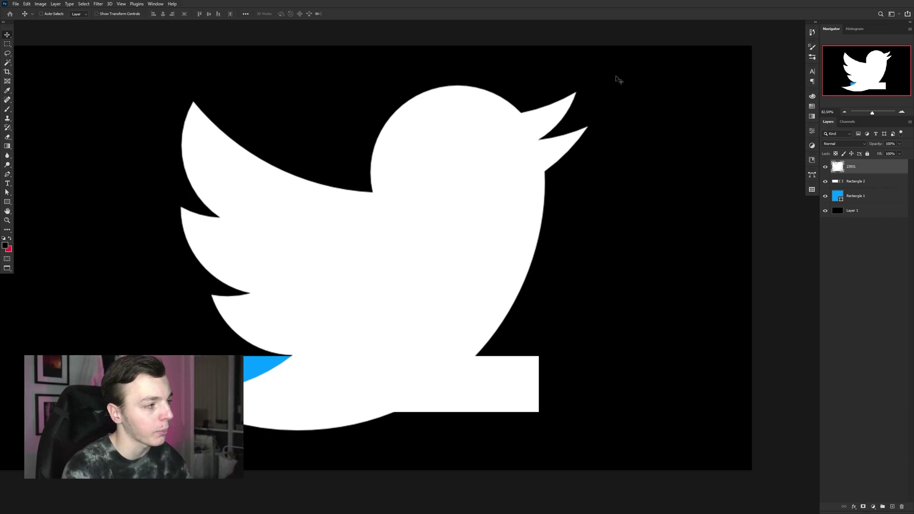
Step: Scale the white bird down with Free Transform so it fits inside the blue square
click(16, 4)
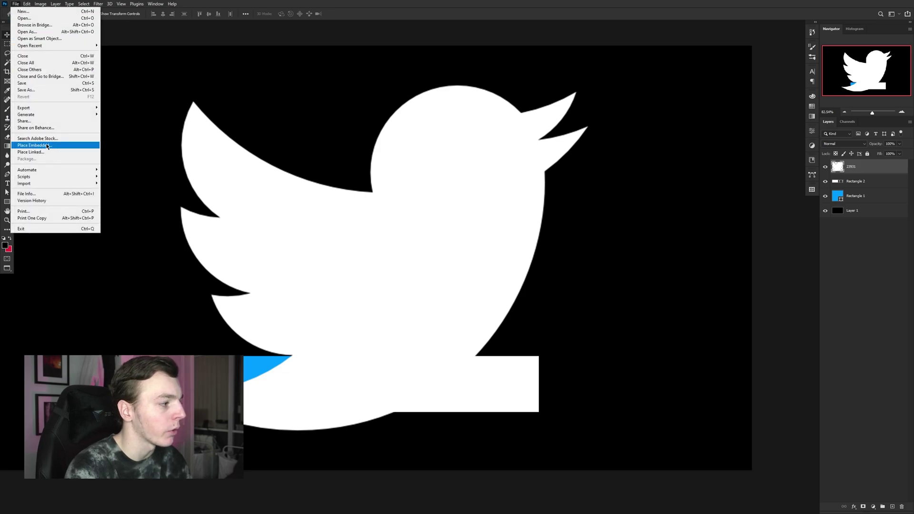
click(379, 114)
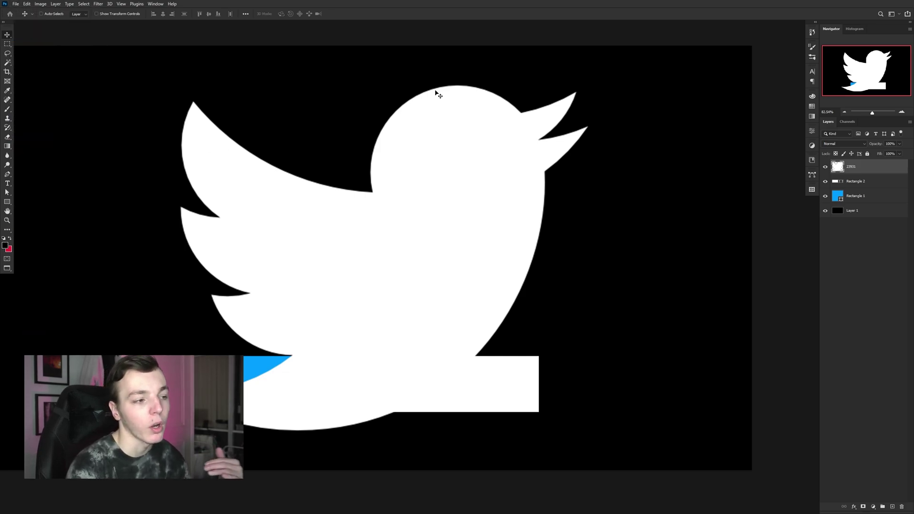
key(ctrl+t)
drag(590, 83, 293, 365)
key(Return)
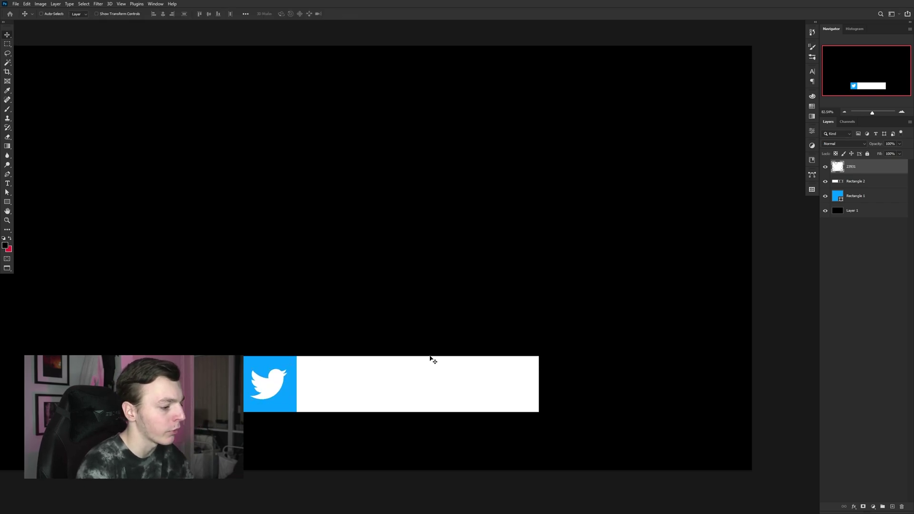
drag(856, 195, 856, 176)
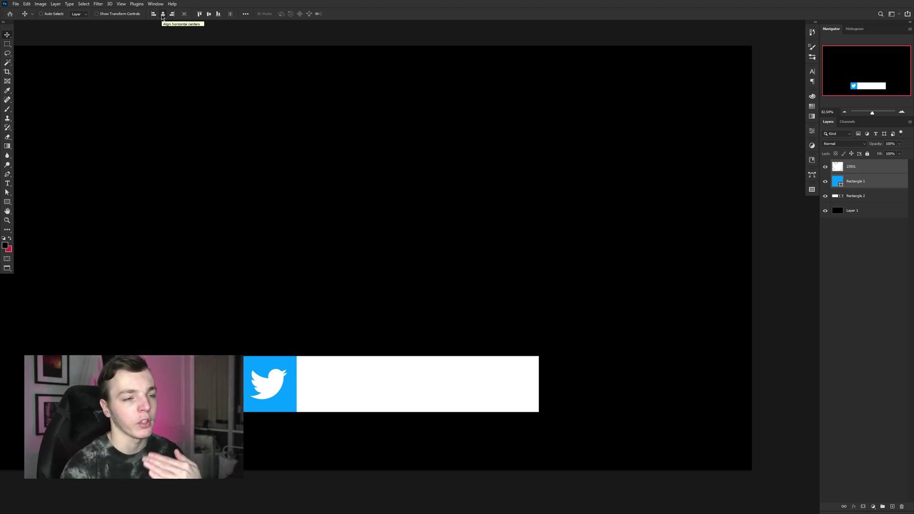
click(870, 195)
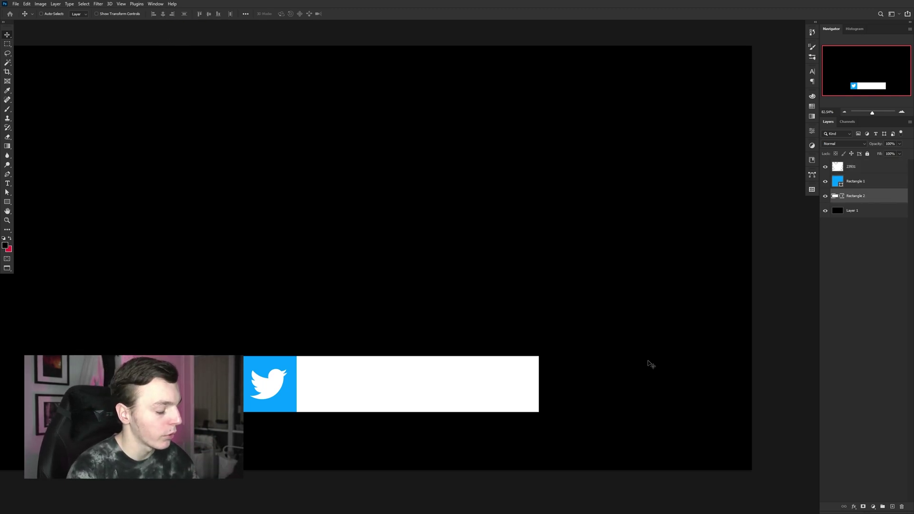
key(t)
click(414, 407)
Step: Add bold black /BENSPARROOW text across the white bar
key(Escape)
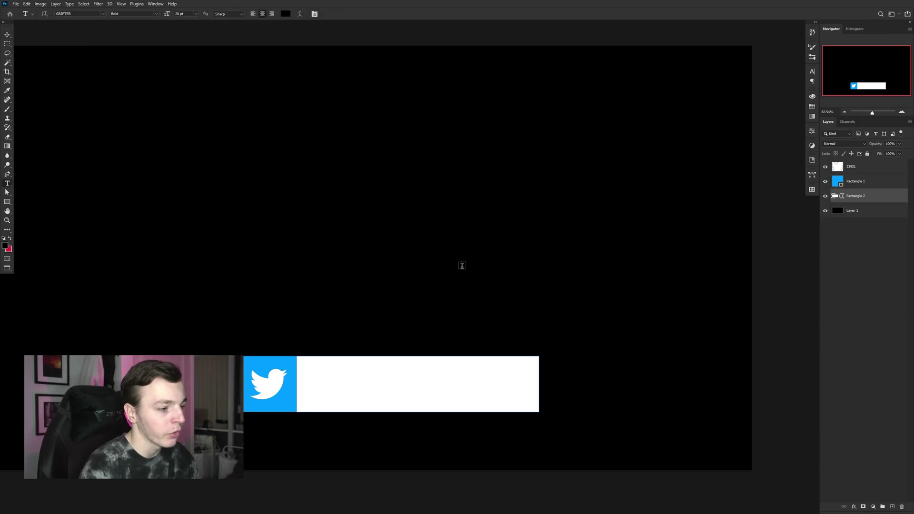
click(394, 248)
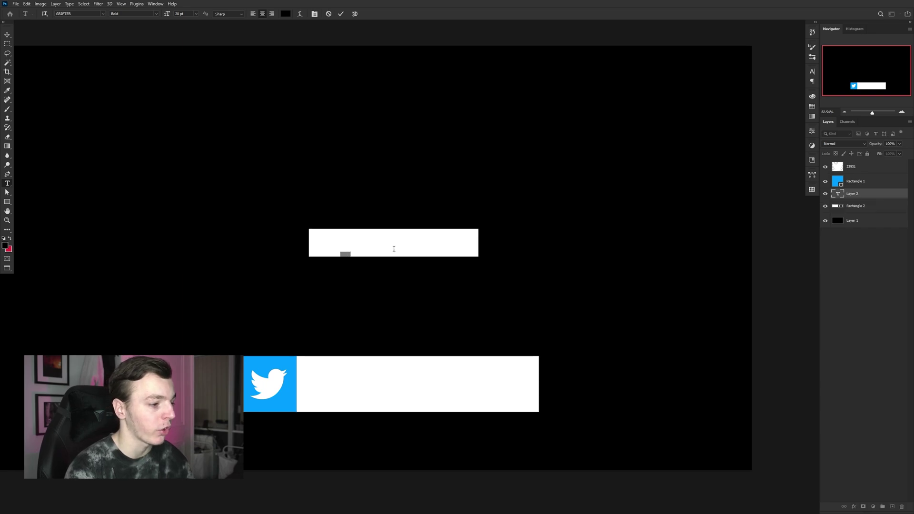
drag(394, 249, 504, 249)
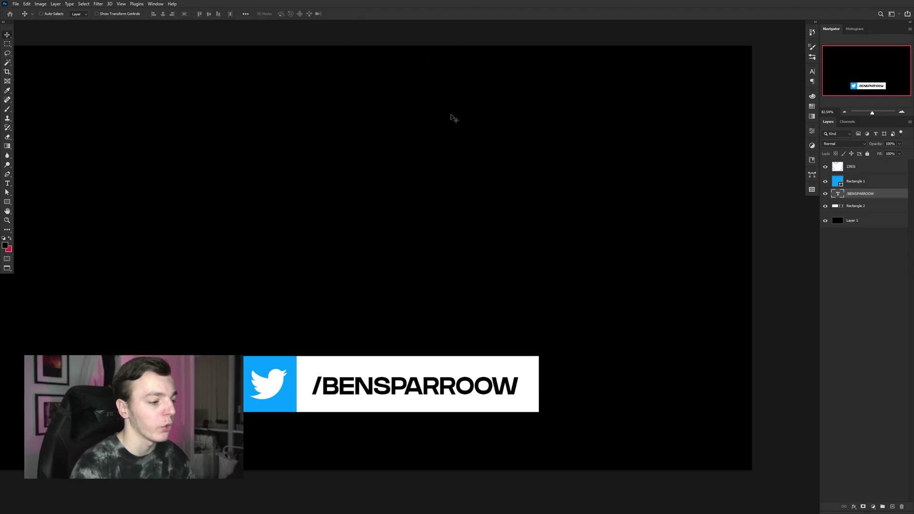
key(t)
Step: Start a second text box above the banner and pick a new text colour
click(432, 342)
key(BackSpace)
drag(523, 342, 522, 341)
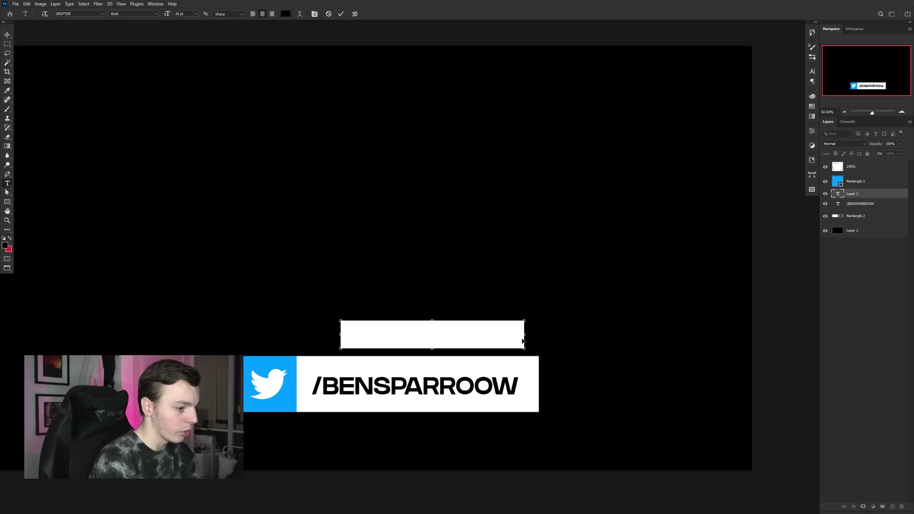
click(286, 14)
Step: Make TWITTER.COM blue at 12.36 pt and place it above /BENSPARROOW in the white bar
key(ctrl+v)
key(Return)
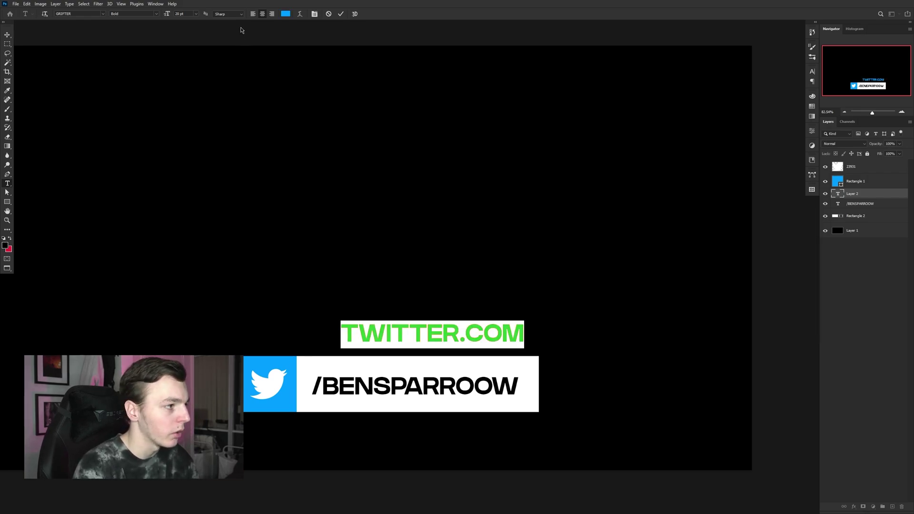
click(190, 14)
text(12.36)
key(Return)
drag(463, 278, 400, 320)
key(ctrl+Return)
key(v)
scroll(471, 302, up, 2)
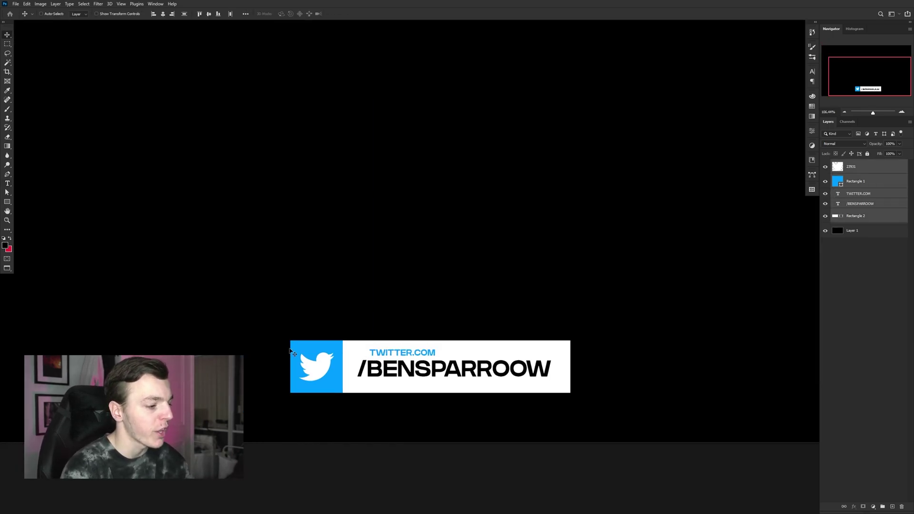
Step: On a new layer, fill a thin strip left of the banner with the square's blue
click(7, 43)
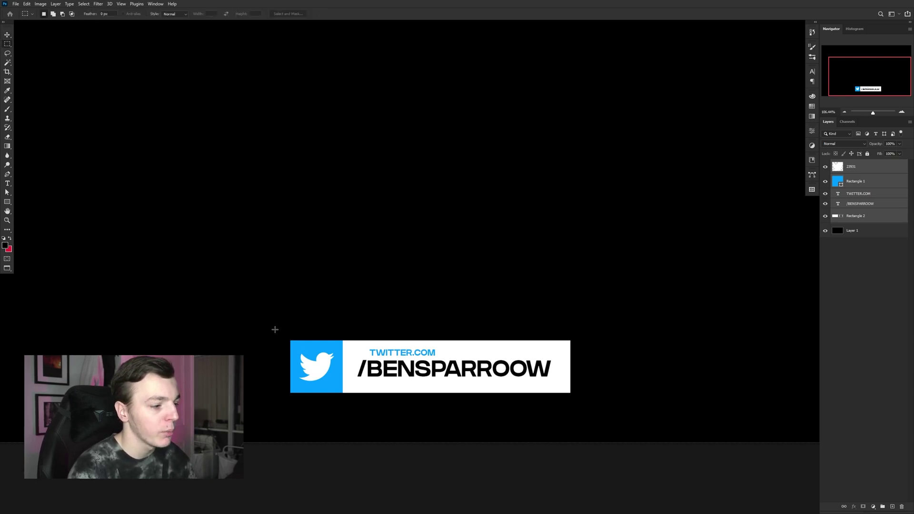
key(ctrl+shift+alt+n)
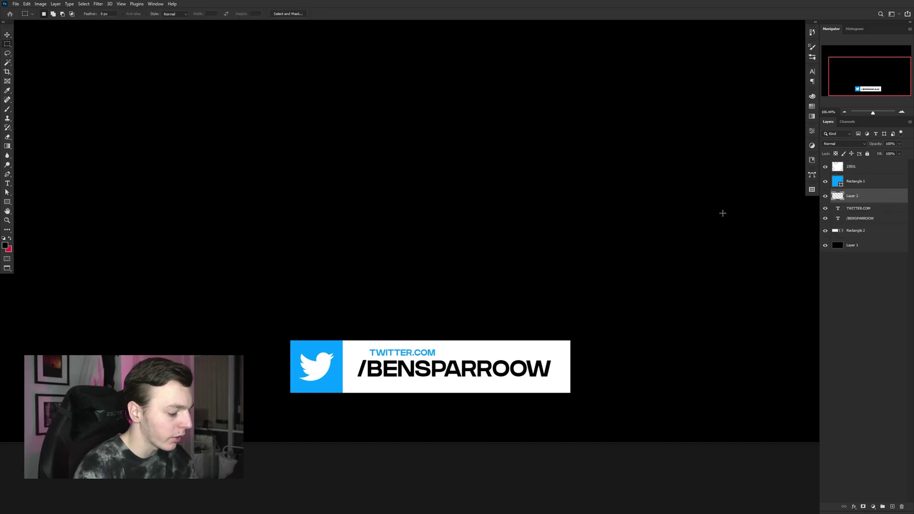
drag(284, 393, 281, 341)
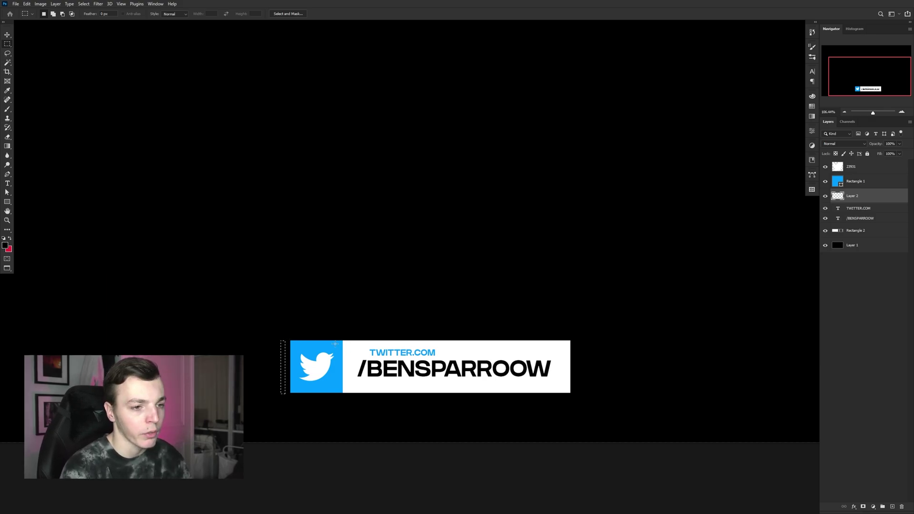
key(i)
click(315, 349)
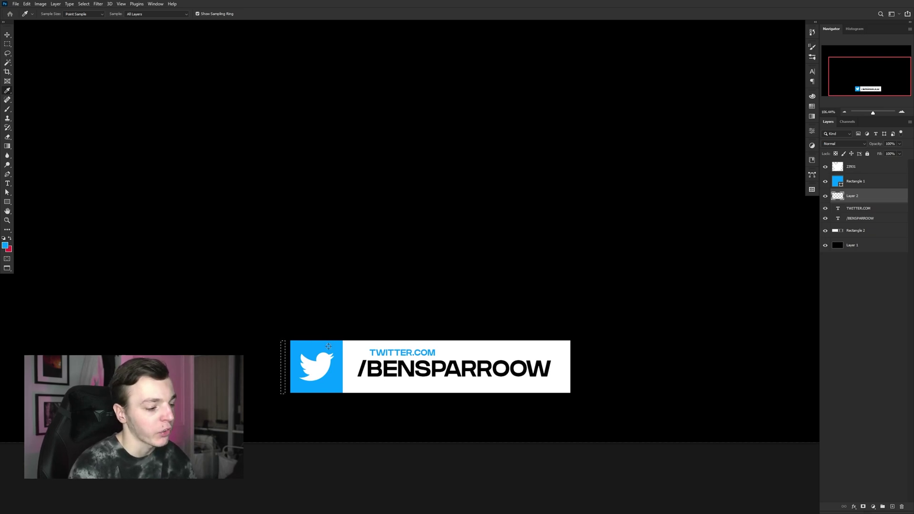
key(alt+BackSpace)
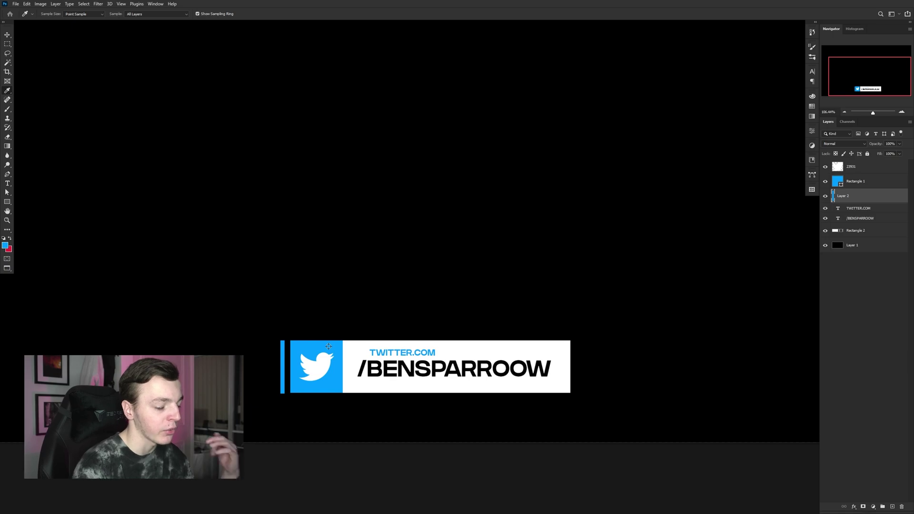
Step: Trim the blue strip's height slightly and move it just left of the card
scroll(283, 397, up, 3)
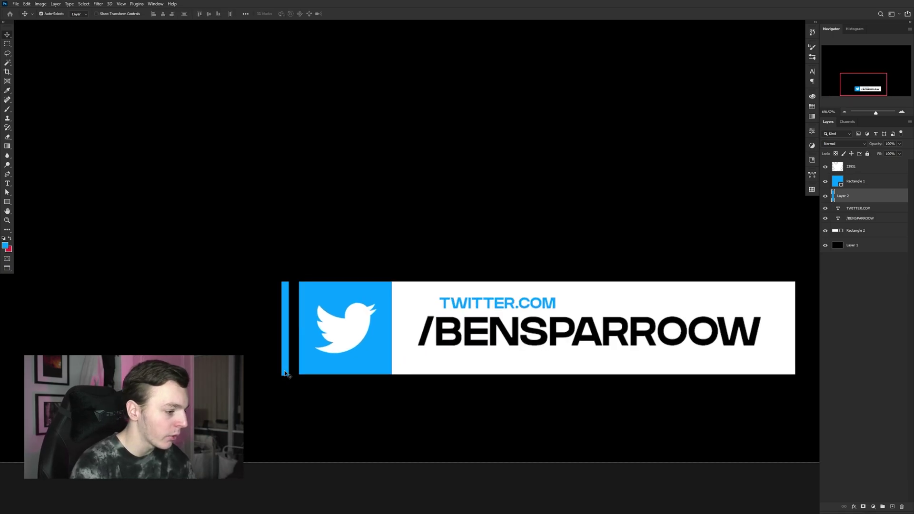
key(ctrl+t)
scroll(285, 376, up, 5)
drag(286, 371, 285, 366)
scroll(300, 310, down, 3)
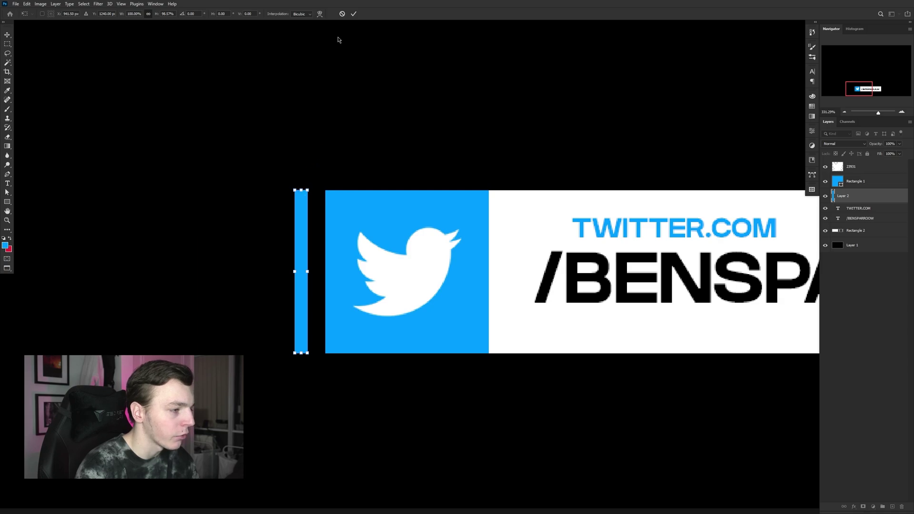
click(353, 14)
scroll(453, 206, down, 8)
drag(434, 259, 433, 273)
scroll(406, 336, up, 1)
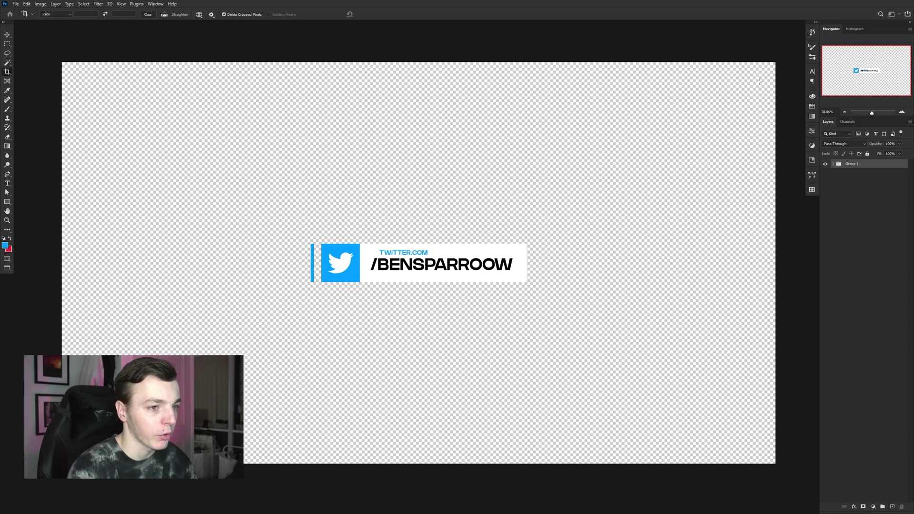
Step: Crop the canvas tightly to the banner's edges and ungroup its layers
click(761, 100)
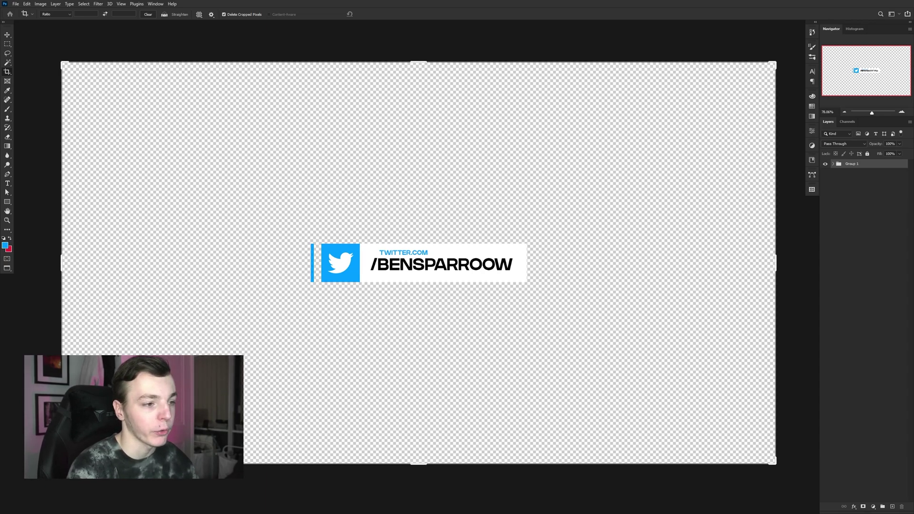
drag(62, 463, 185, 373)
drag(648, 156, 525, 245)
click(374, 13)
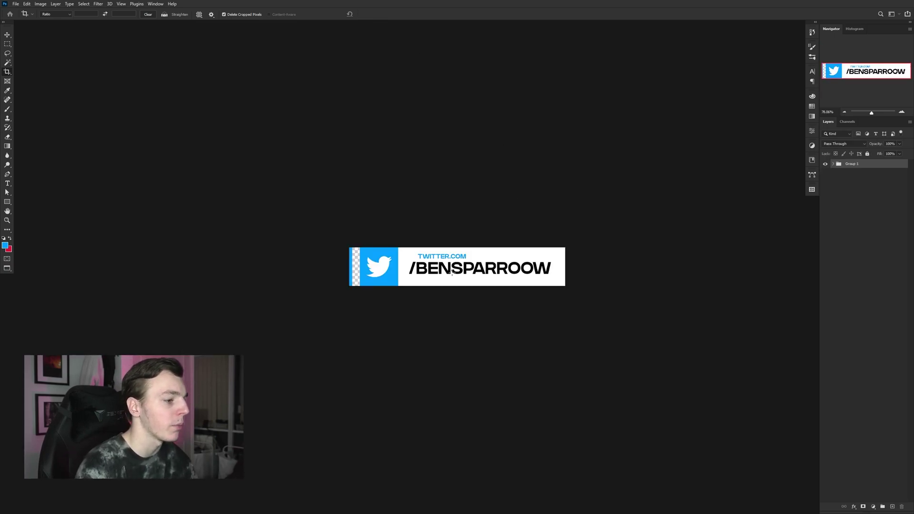
scroll(469, 264, up, 2)
scroll(523, 239, down, 3)
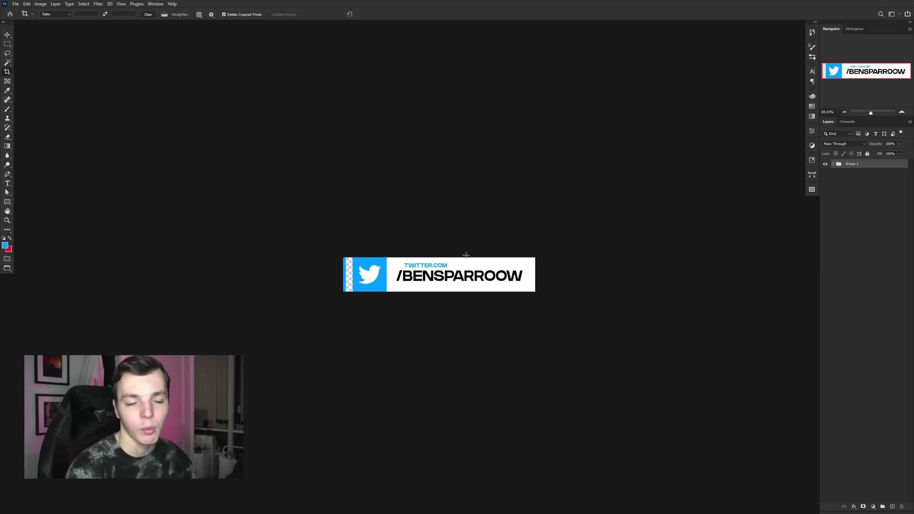
key(ctrl+shift+g)
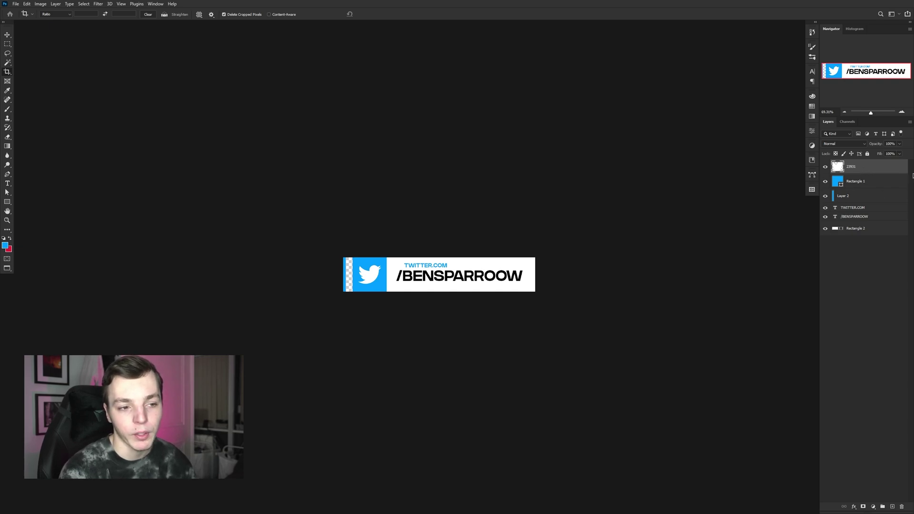
Step: Rename the bird layer to 'Twitter Logo'
double_click(850, 167)
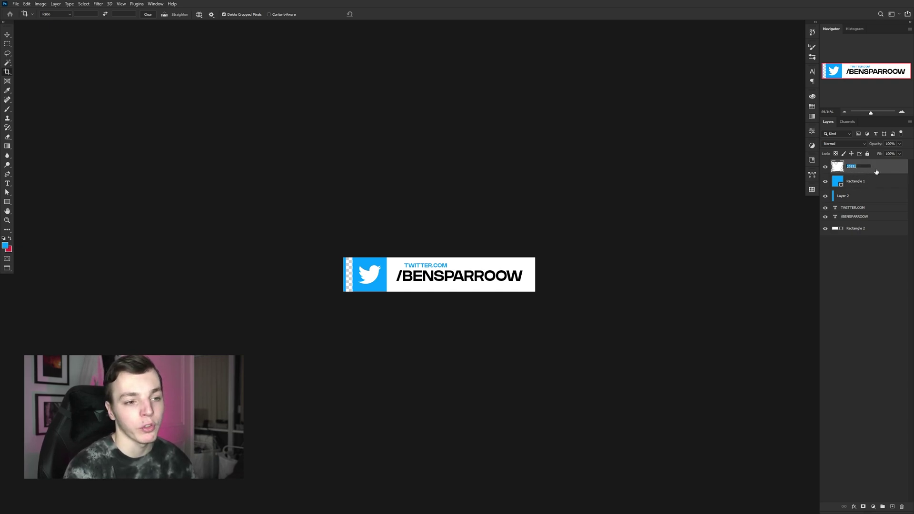
text(Twitter Logo)
key(Return)
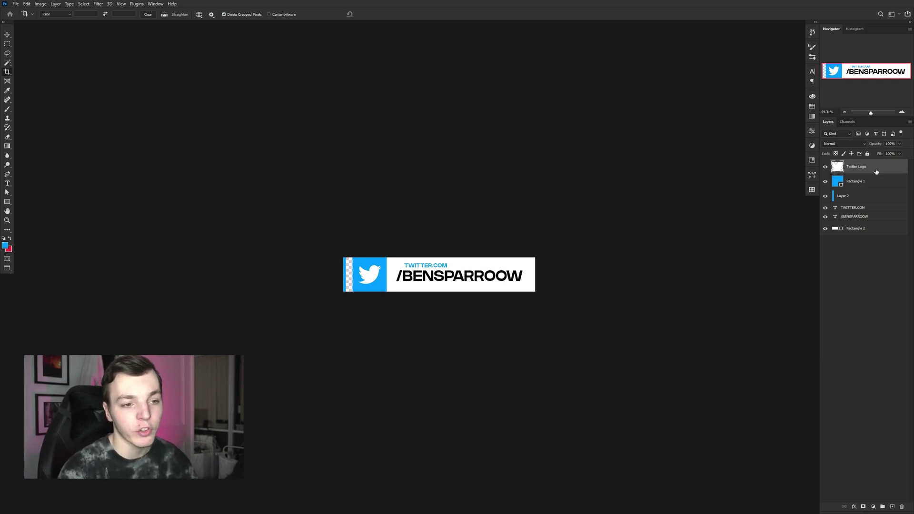
Step: Try merging the bird with Rectangle 1, then undo to keep the layers separate
key(v)
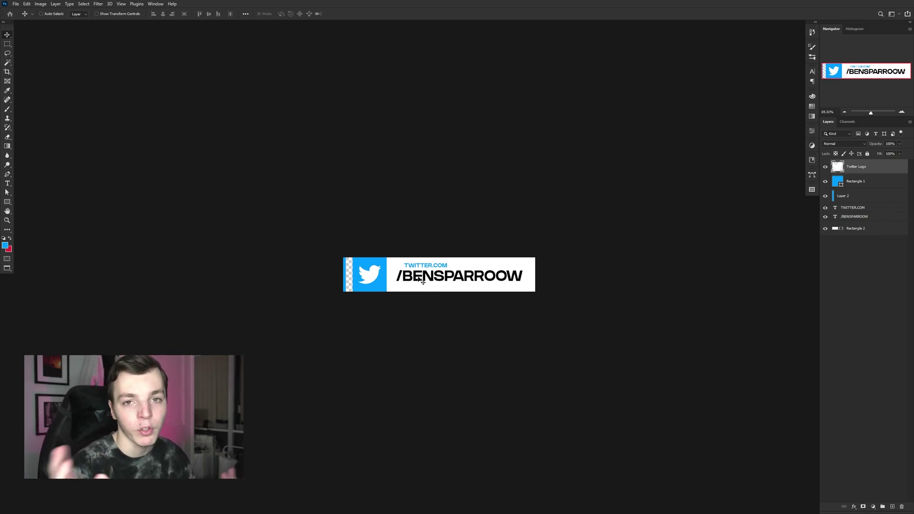
ctrl+click(878, 183)
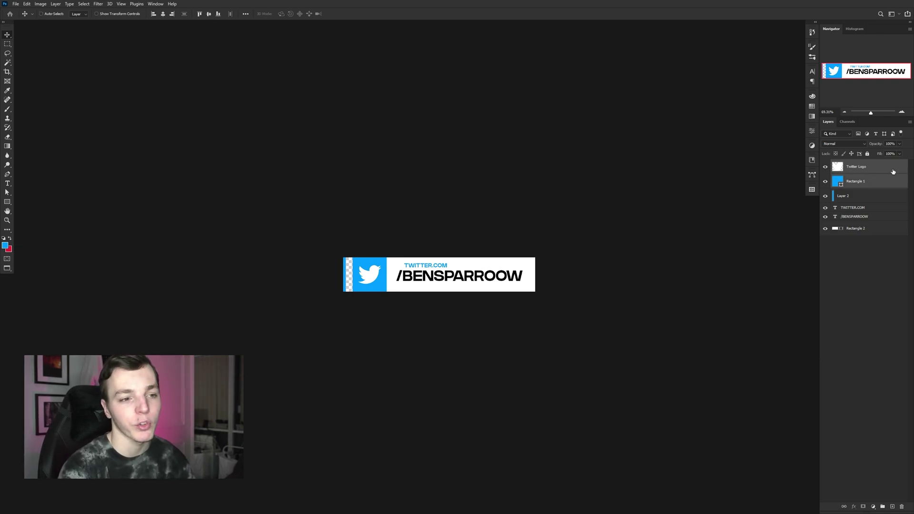
key(ctrl+e)
click(826, 167)
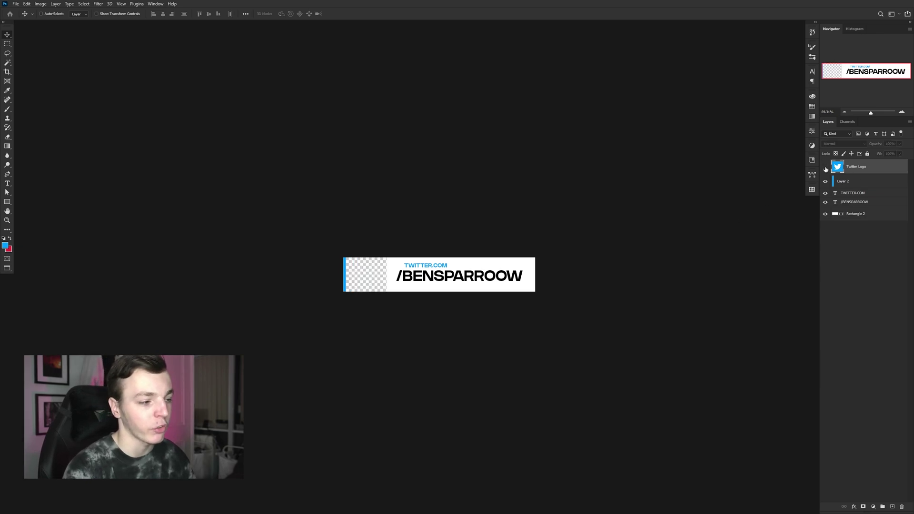
double_click(826, 167)
key(ctrl+z)
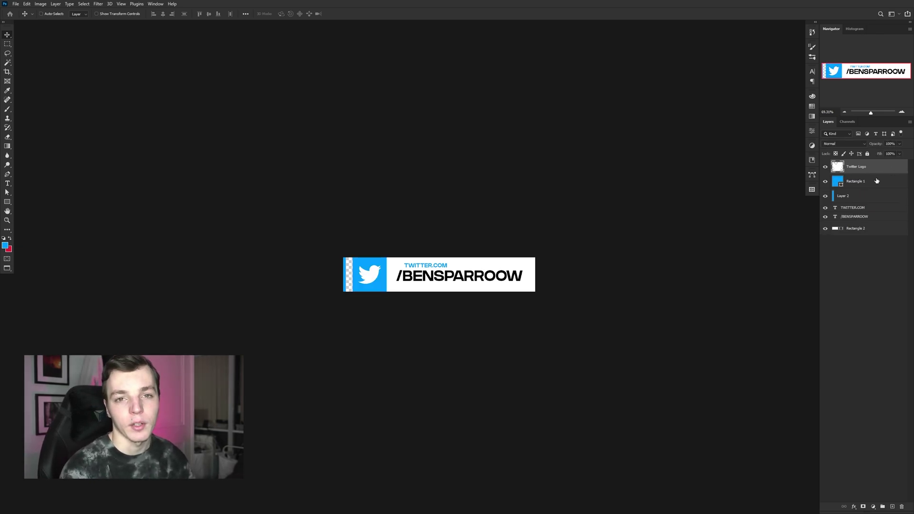
Step: Rename Rectangle 1, Layer 2 and Rectangle 2 to Blue Square, Blue Bar and White Box
double_click(857, 181)
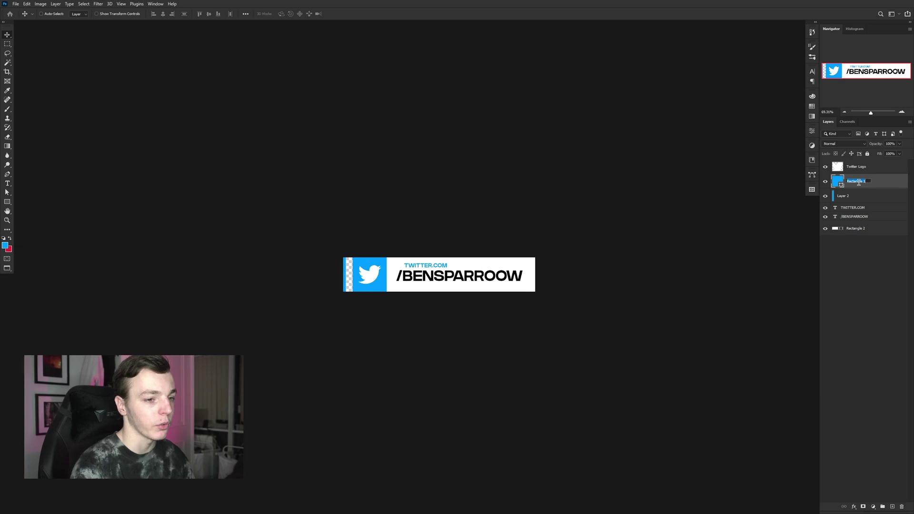
text(Blue Square)
key(Return)
double_click(844, 195)
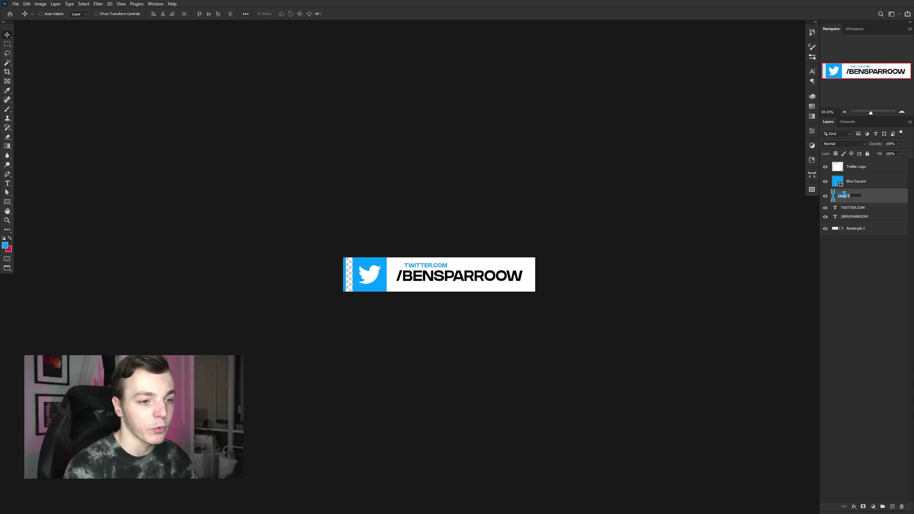
text(Blue Bar)
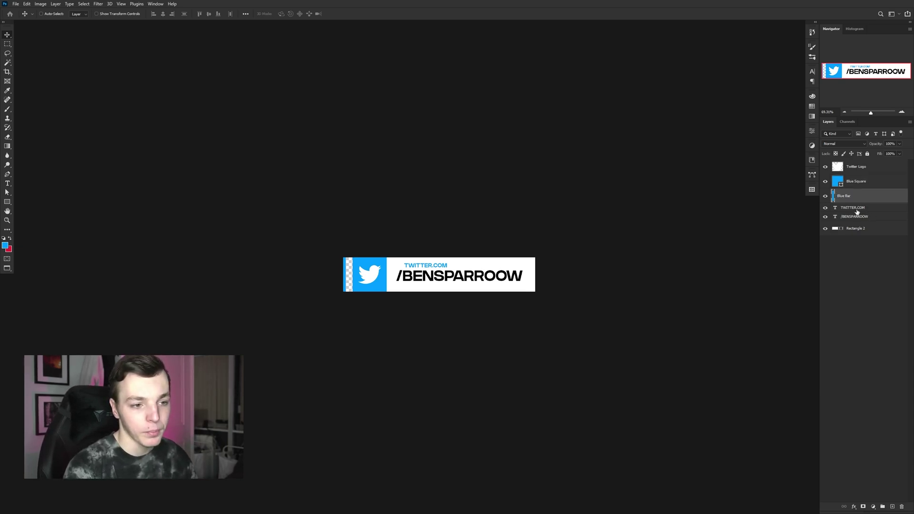
click(866, 214)
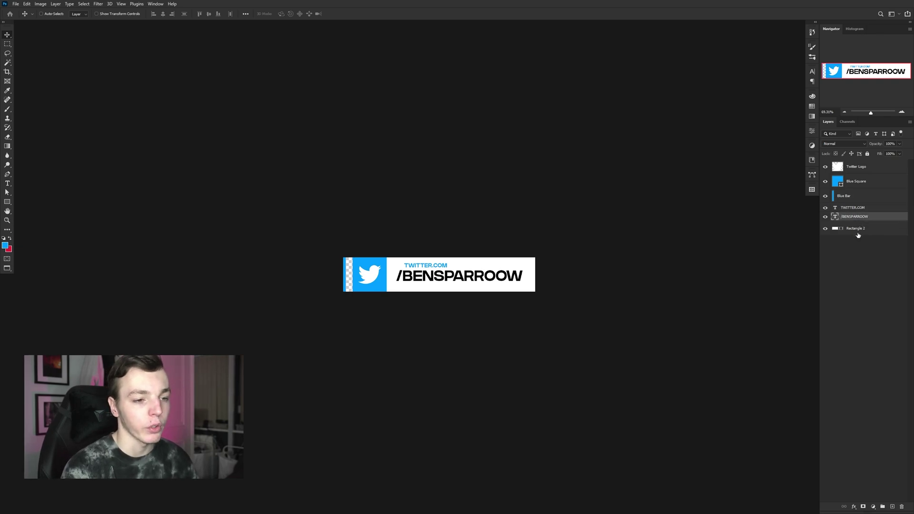
double_click(860, 228)
text(White Box)
click(871, 244)
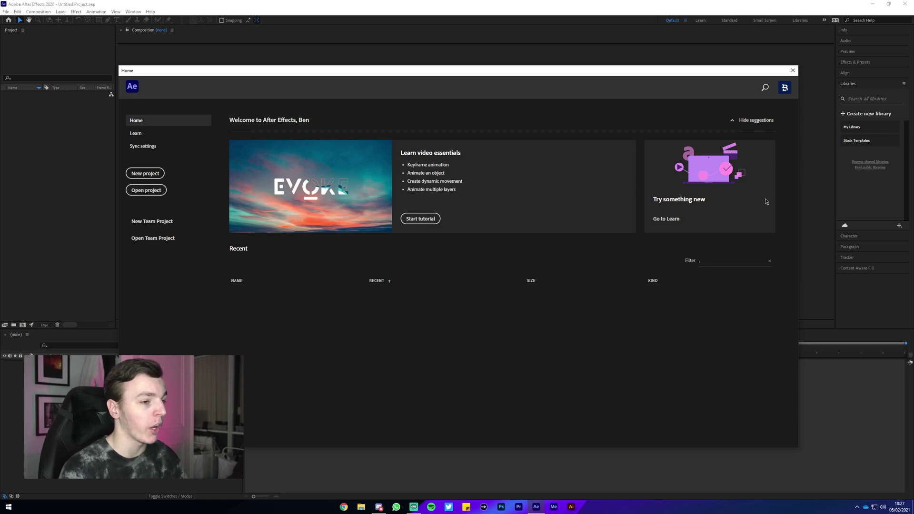
Step: Dismiss the Home screen and import Twitter Lower Third.psd as Composition - Retain Layer Sizes
click(793, 71)
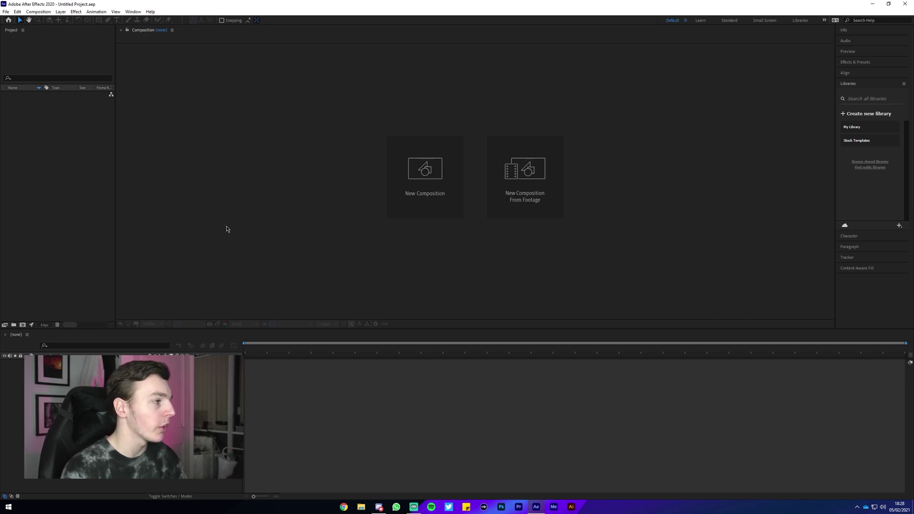
click(5, 11)
mouse_move(15, 113)
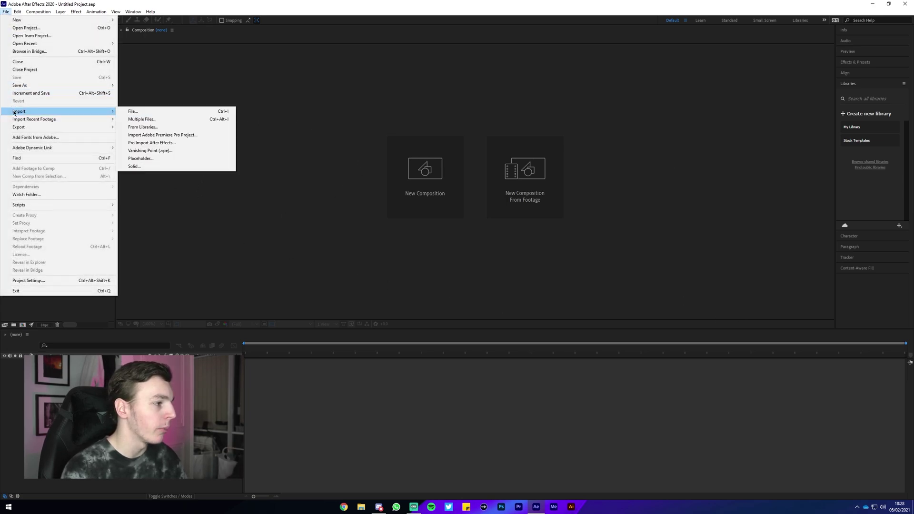
click(173, 114)
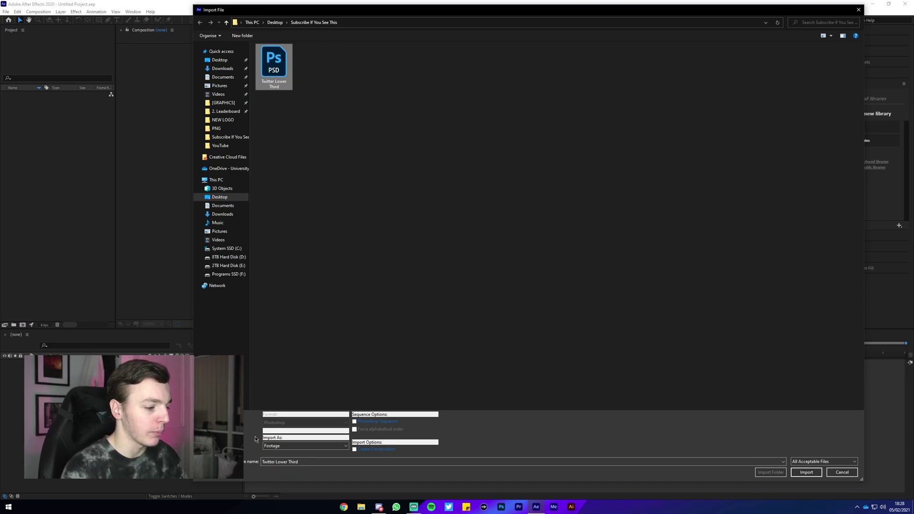
click(314, 446)
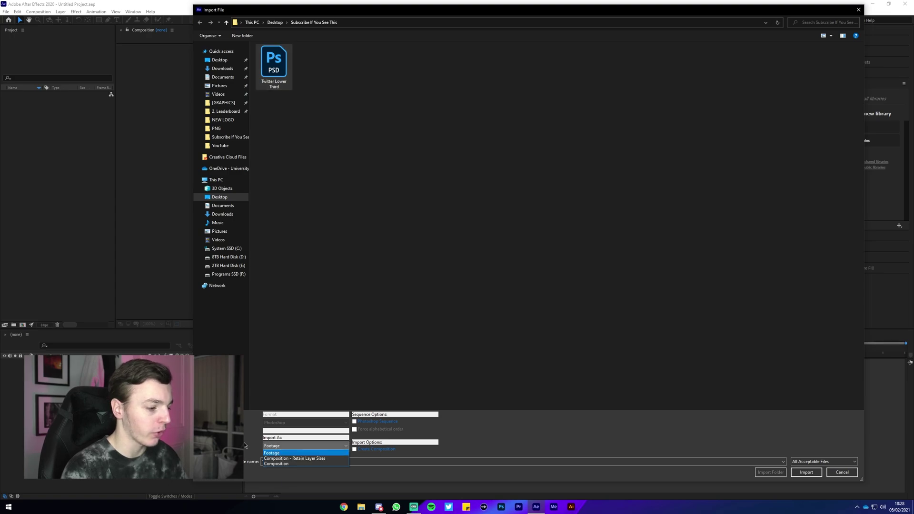
click(304, 465)
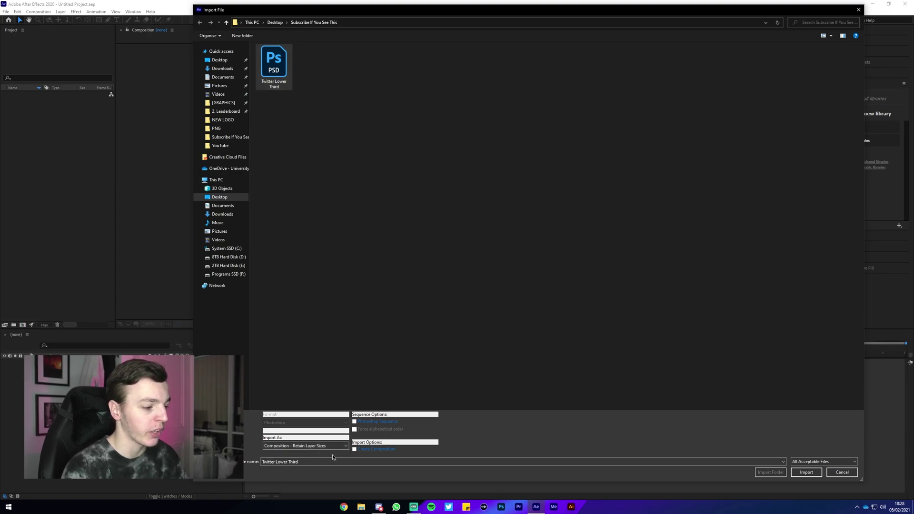
click(807, 473)
Step: Confirm Composition - Retain Layer Sizes with Editable Layer Styles in the Photoshop import dialog
click(490, 205)
click(490, 206)
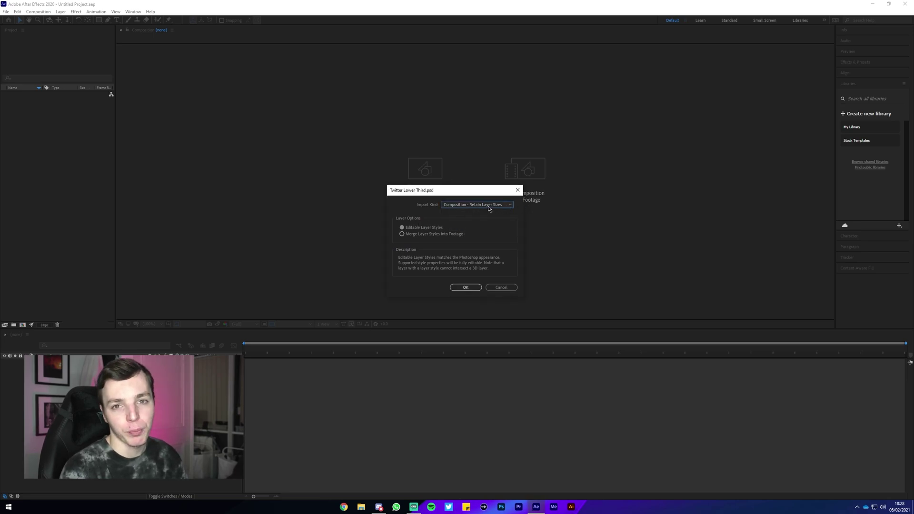
click(488, 207)
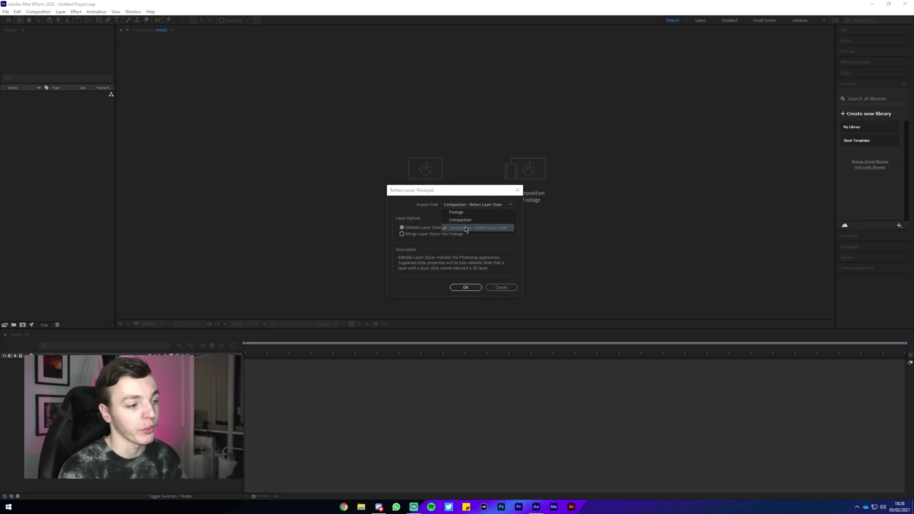
click(473, 230)
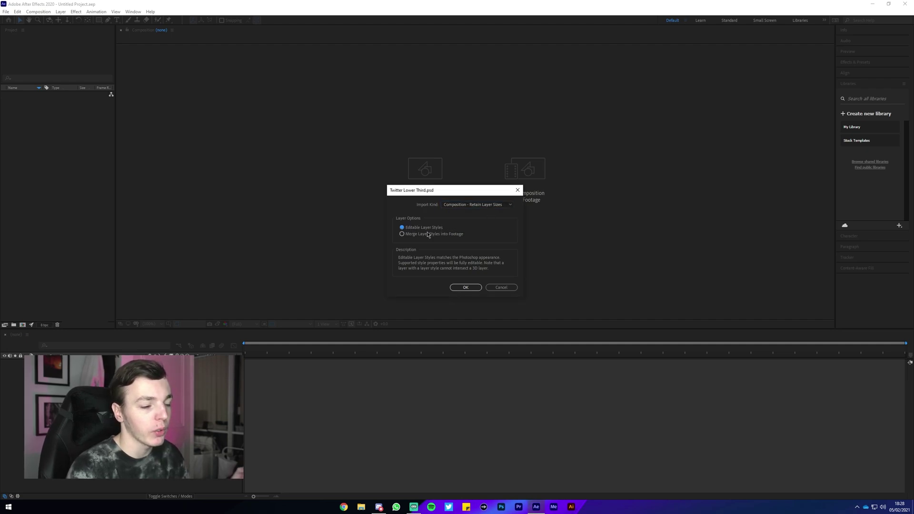
click(461, 288)
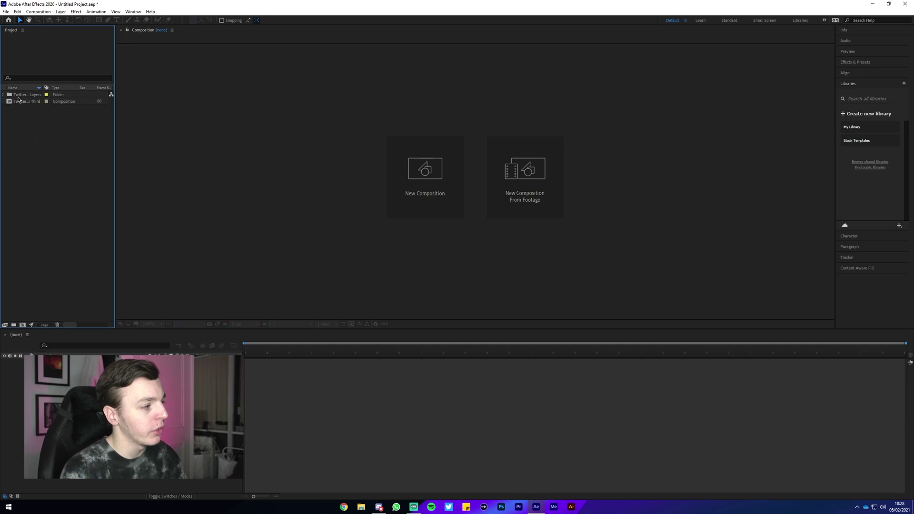
Step: Check the imported Layers folder, then open the Twitter Lower Third composition in the viewer
click(19, 95)
click(3, 95)
click(32, 121)
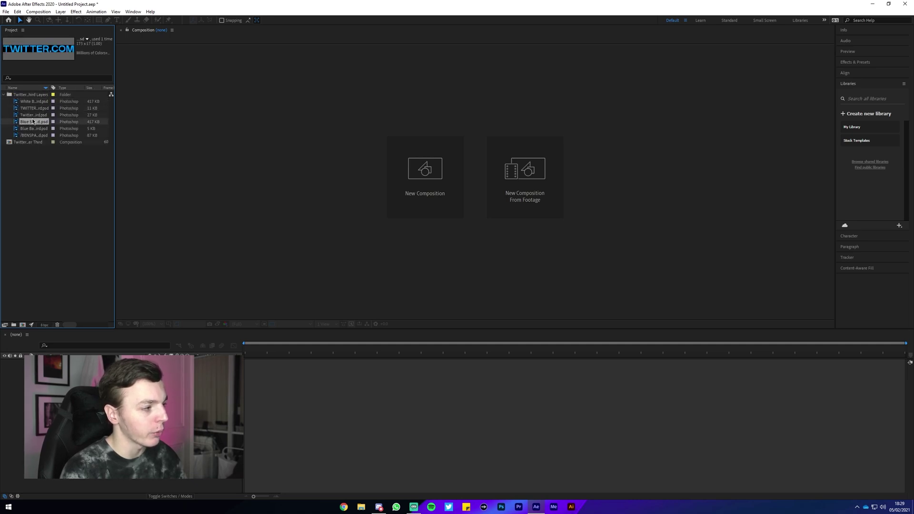
click(7, 95)
click(4, 95)
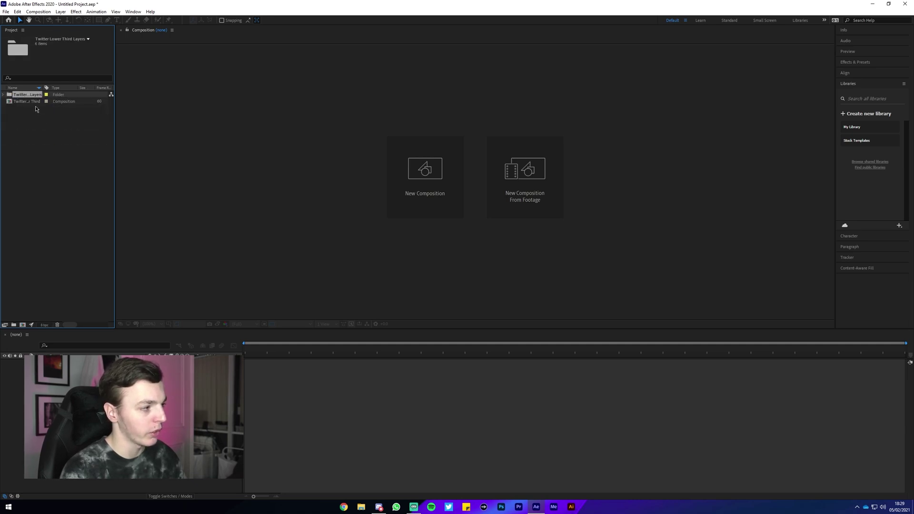
click(35, 103)
double_click(32, 102)
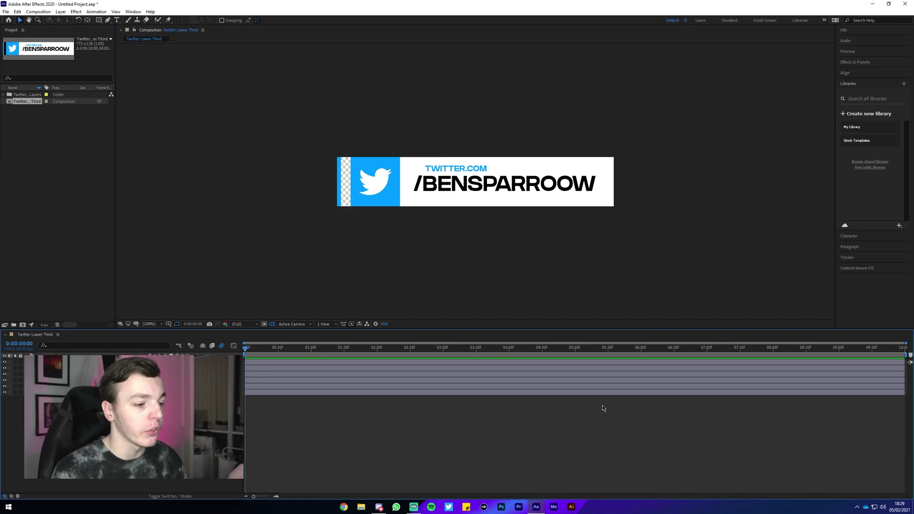
Step: Open Composition Settings (775 × 138, 60 fps) and select the 0:00:10:00 Duration field for editing
click(42, 12)
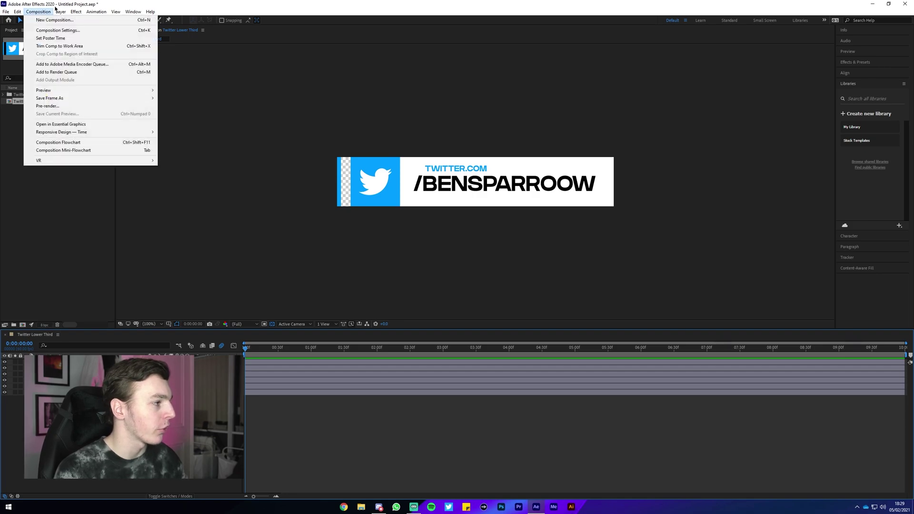
mouse_move(6, 11)
mouse_move(38, 11)
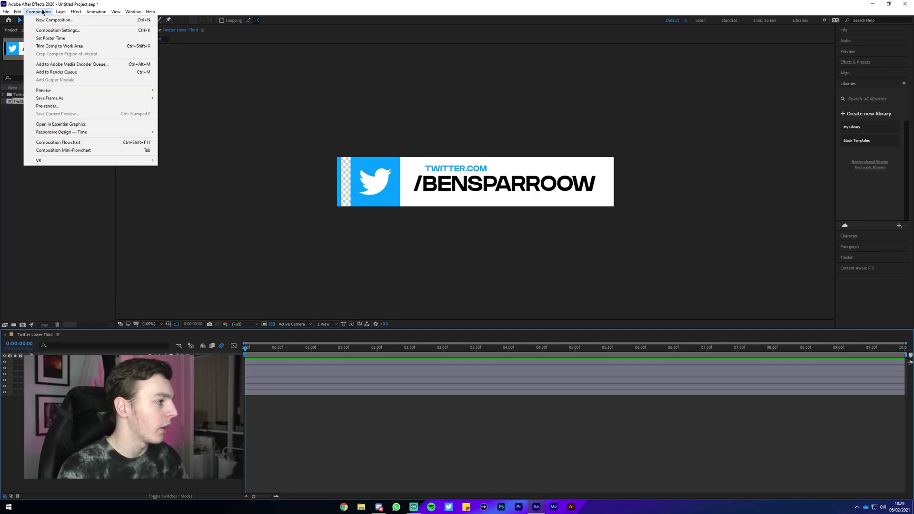
click(87, 30)
drag(360, 163, 439, 101)
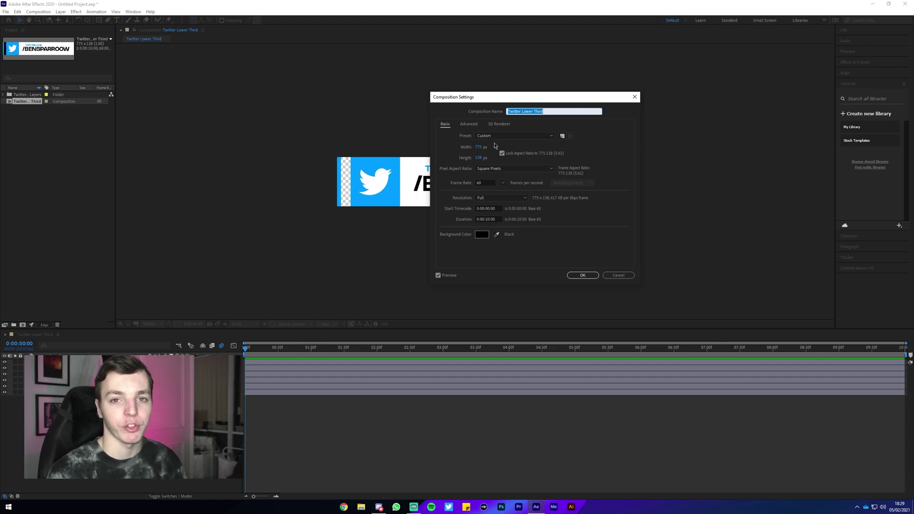
click(483, 183)
click(452, 195)
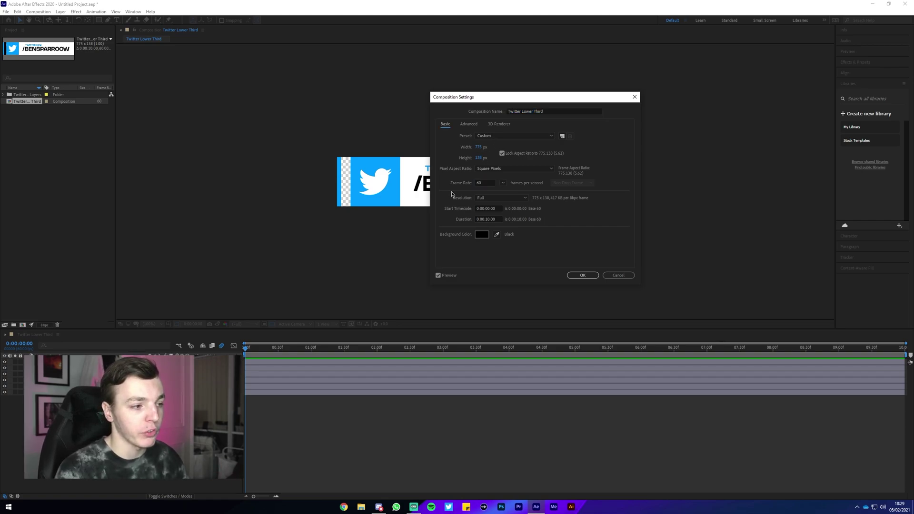
click(488, 219)
click(488, 219)
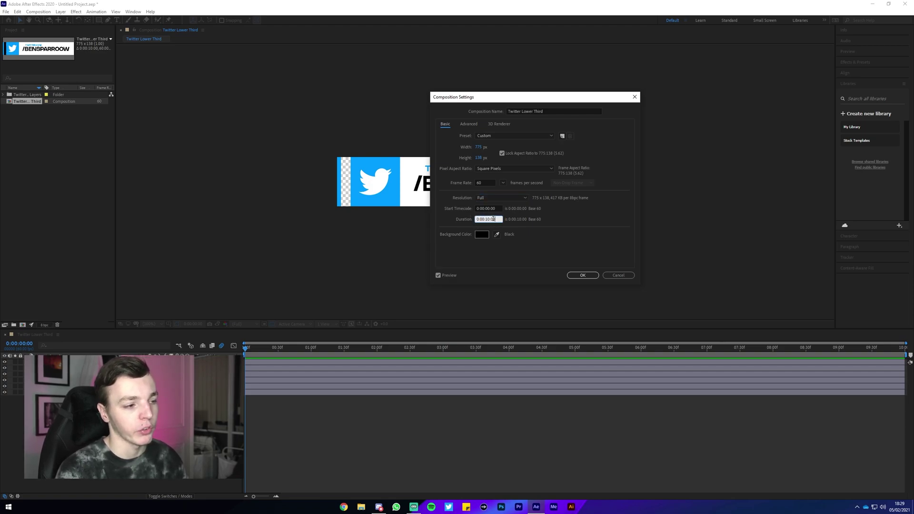
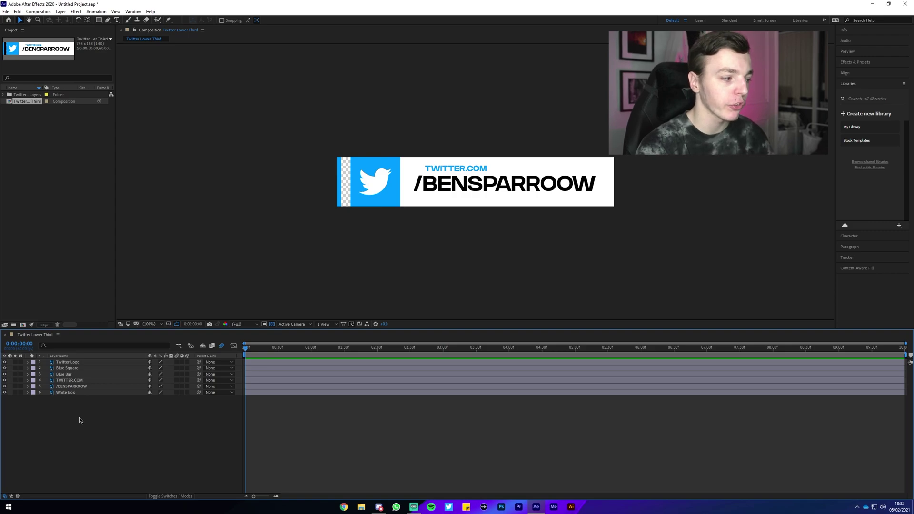
Step: Select the Blue Bar layer and expand its Transform properties down to Position
click(80, 375)
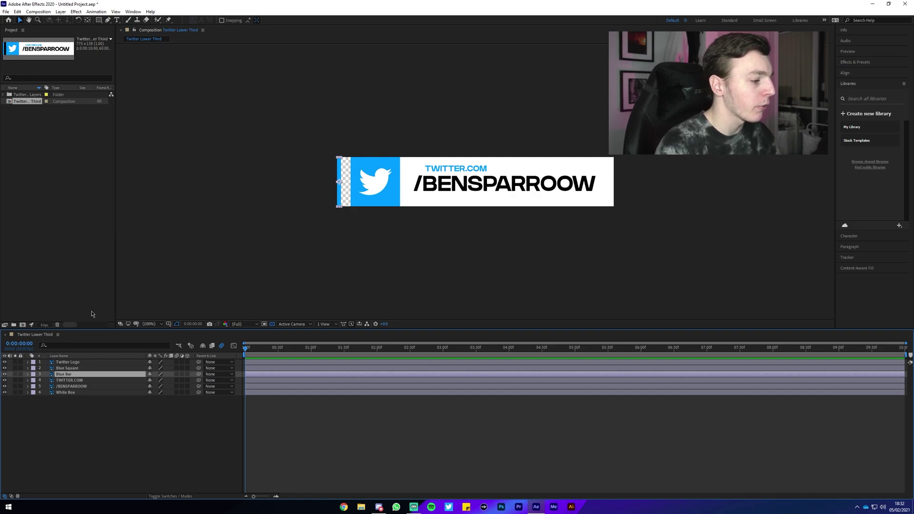
click(28, 374)
click(33, 381)
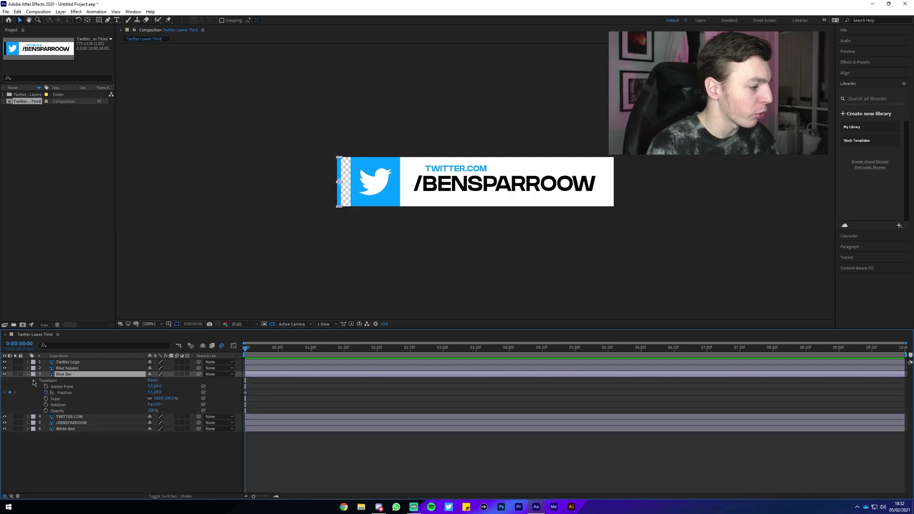
click(27, 375)
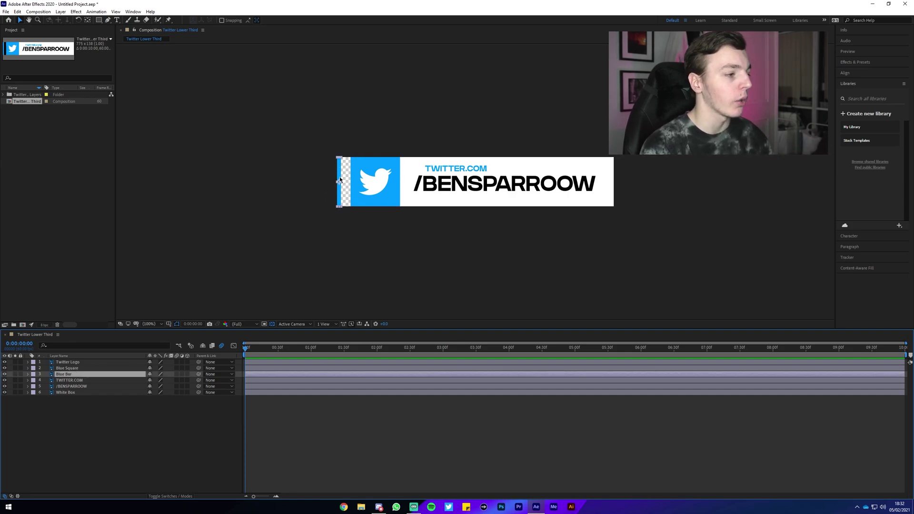
click(28, 374)
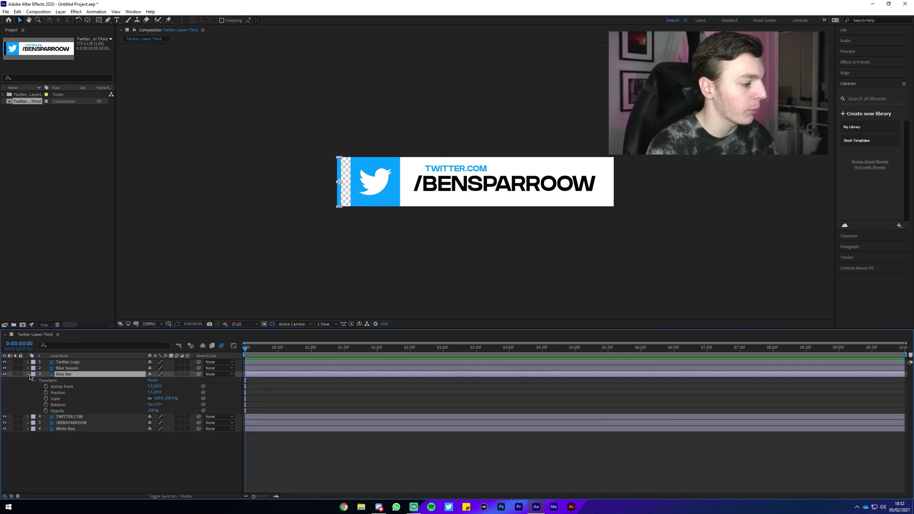
key(Return)
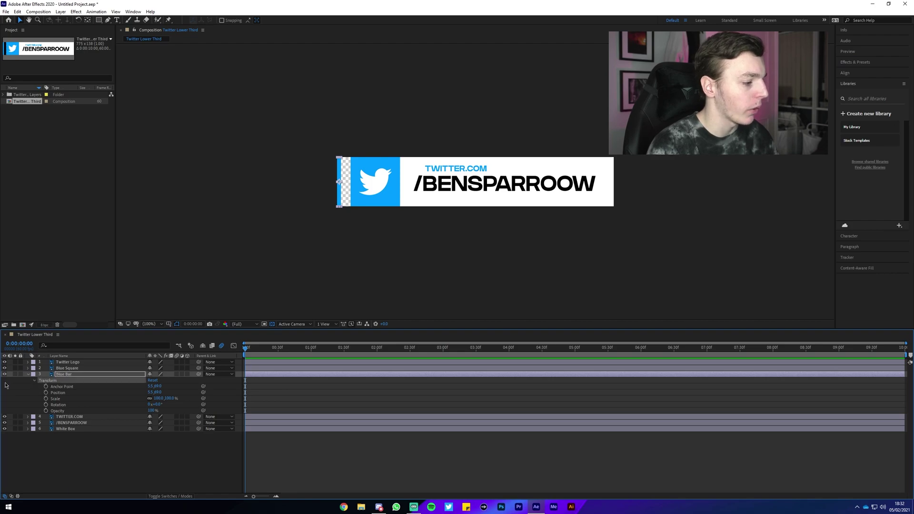
click(35, 384)
click(35, 384)
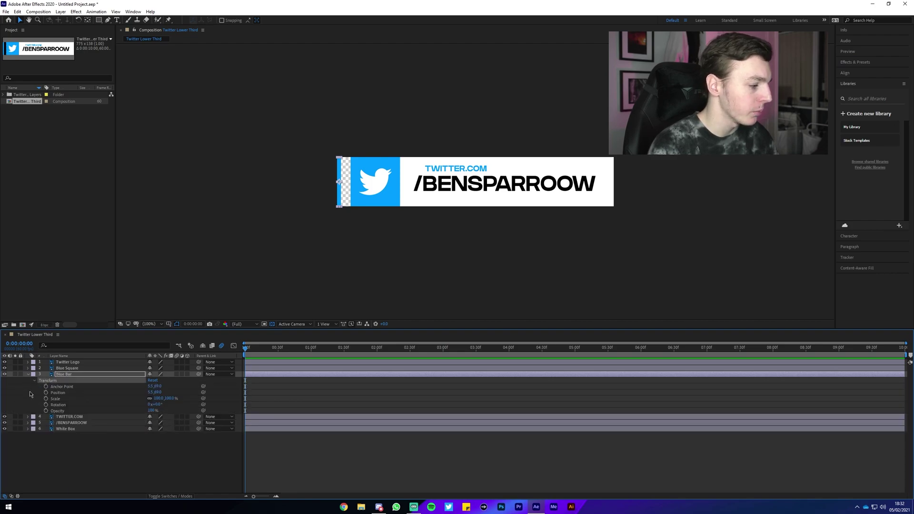
click(66, 411)
click(67, 393)
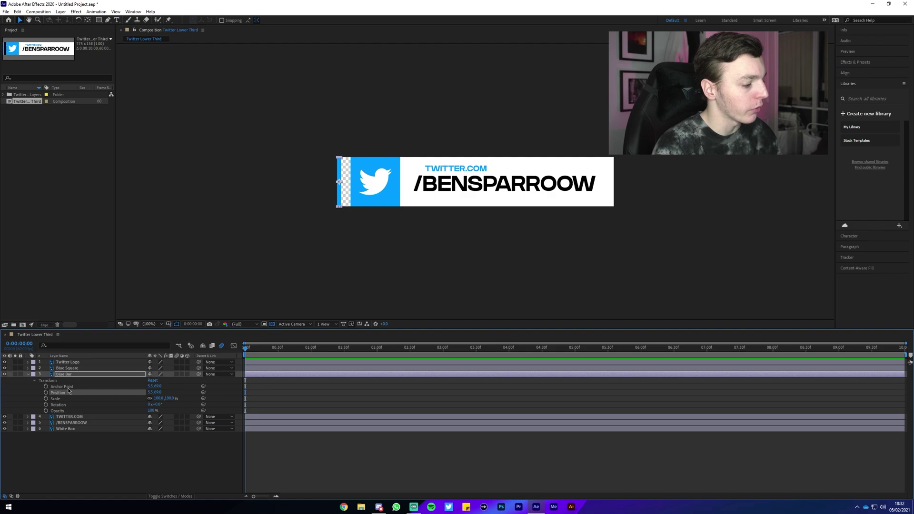
click(56, 399)
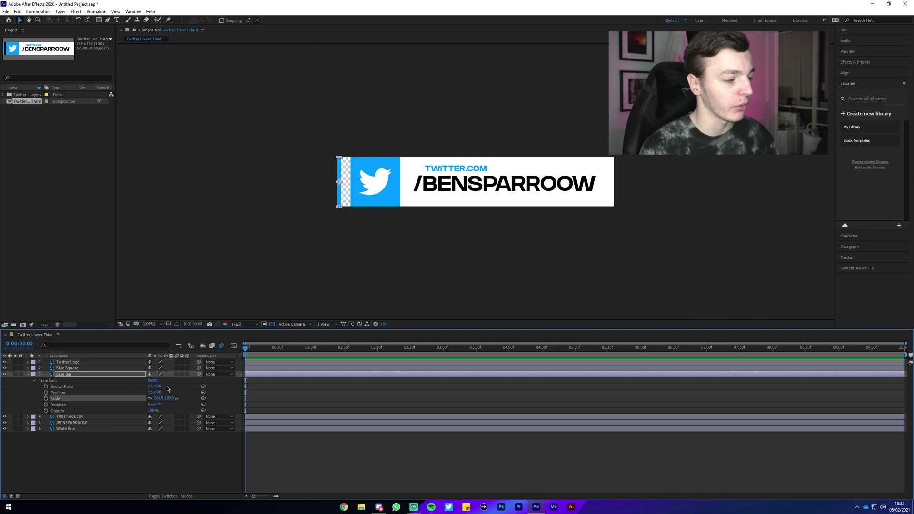
click(86, 395)
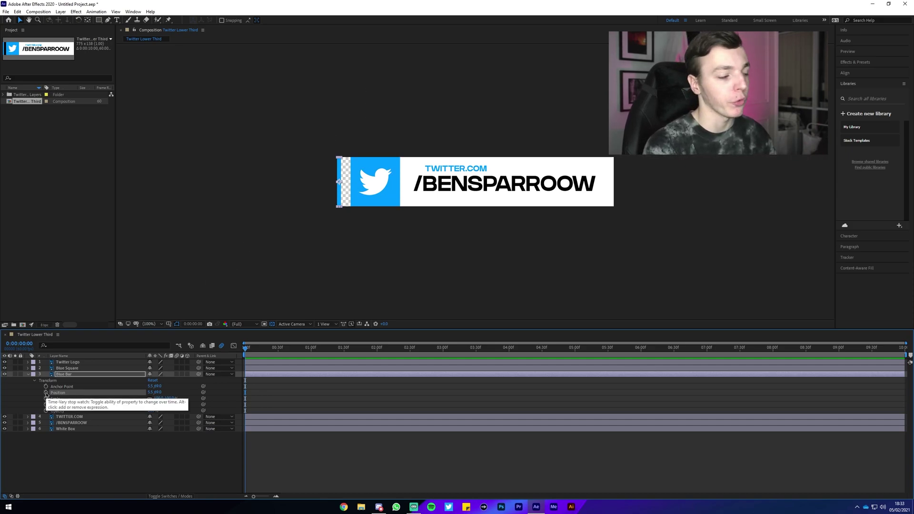
Step: Enable Blue Bar's Position stopwatch at 0:00 and add a second keyframe at 0:30
drag(298, 345, 244, 346)
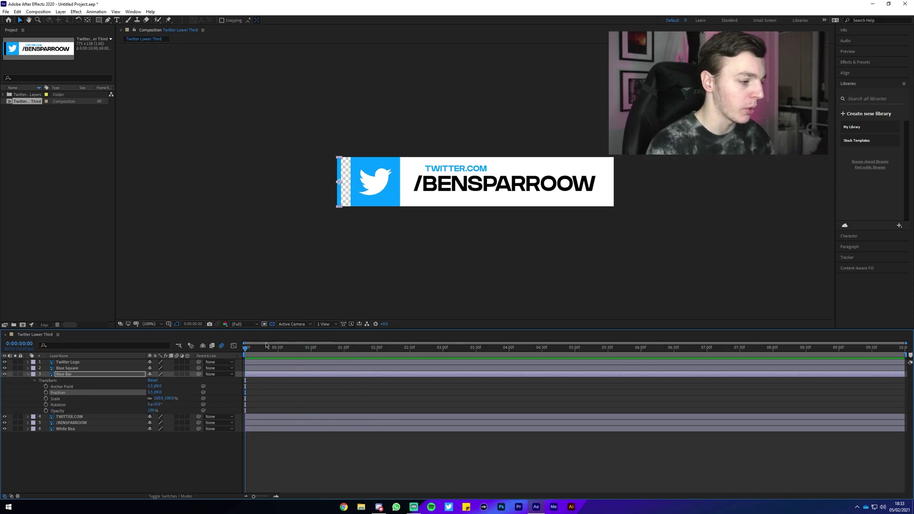
click(46, 393)
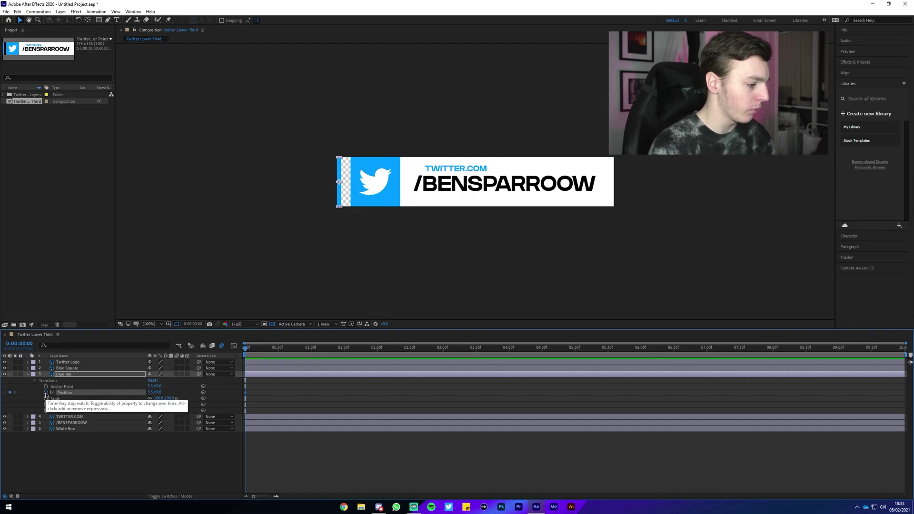
drag(269, 348, 280, 356)
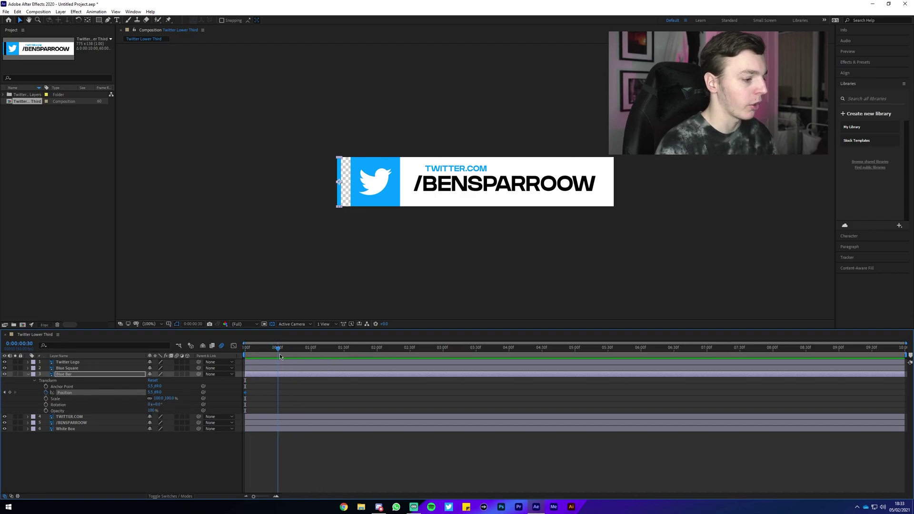
click(10, 393)
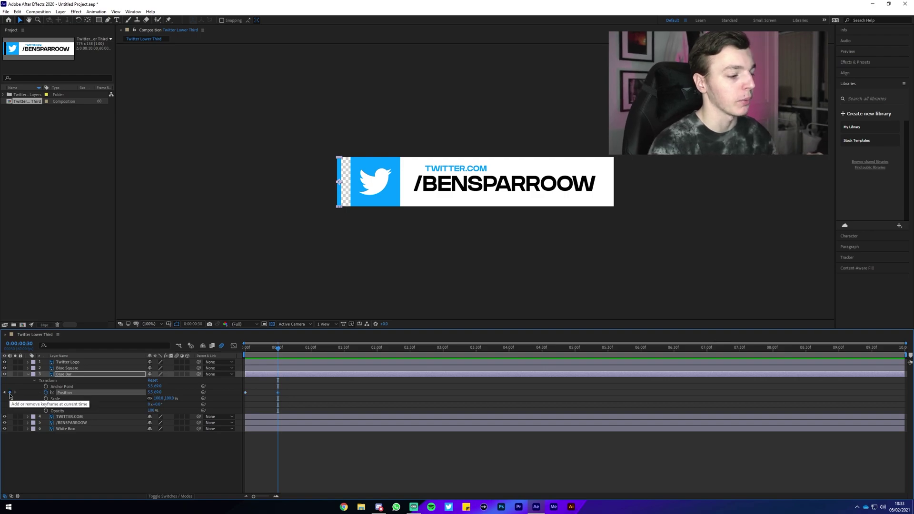
mouse_move(278, 350)
mouse_down()
mouse_move(248, 355)
mouse_move(279, 350)
mouse_up()
Step: Back at 0:00, drag the blue bar down below the white box
key(Home)
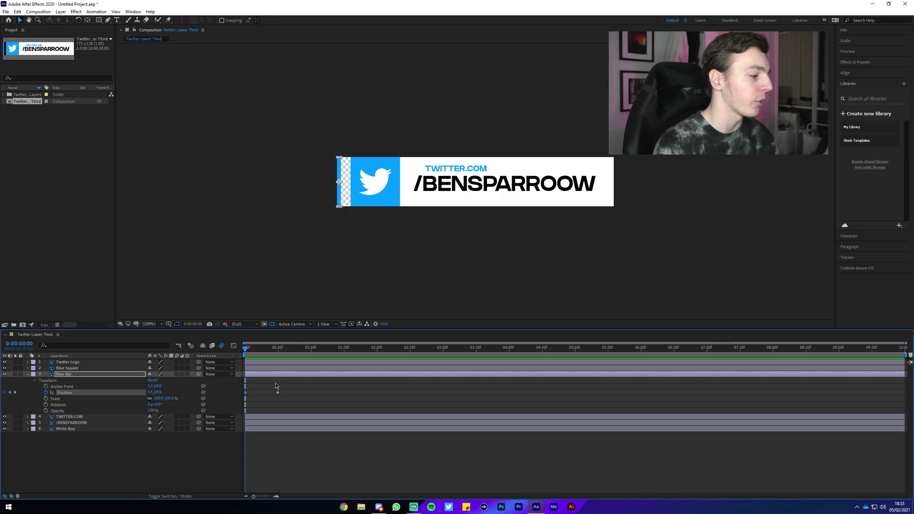
mouse_move(246, 395)
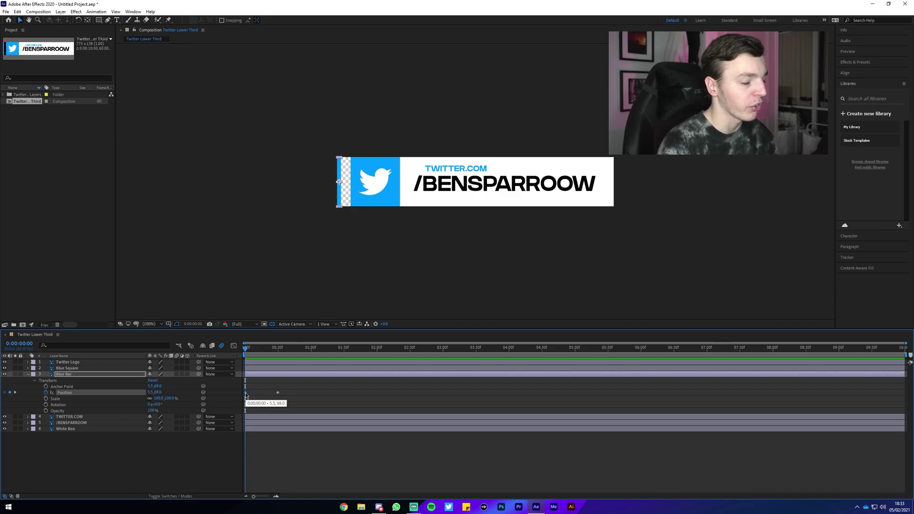
click(339, 192)
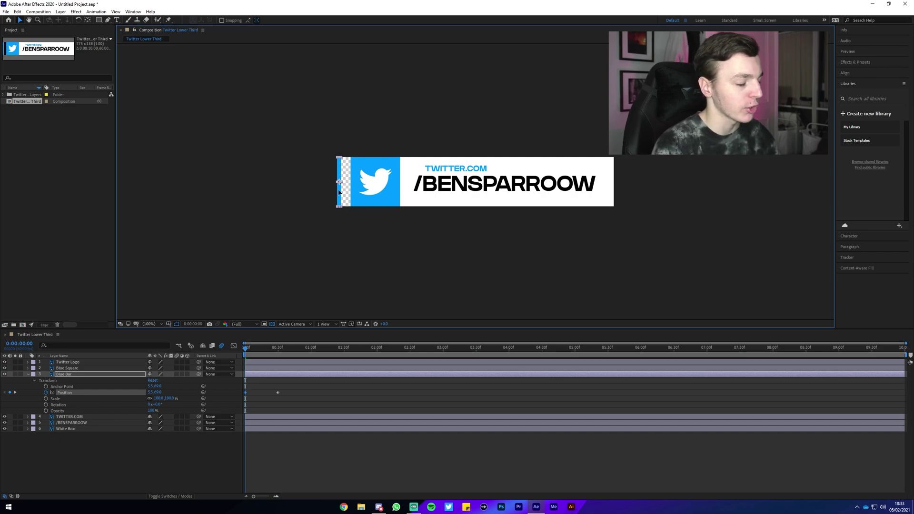
drag(339, 192, 334, 251)
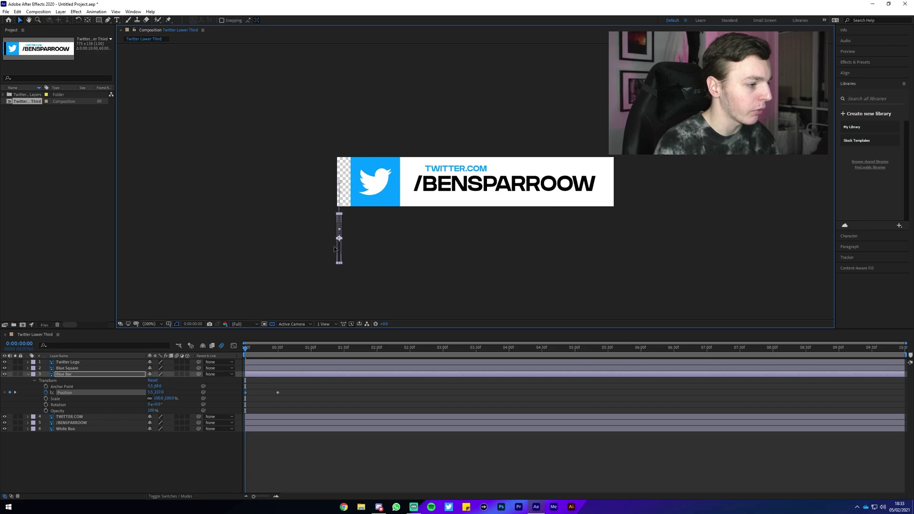
Step: Preview the bar's rise, then apply Easy Ease (F9) to both Position keyframes
click(394, 247)
key(space)
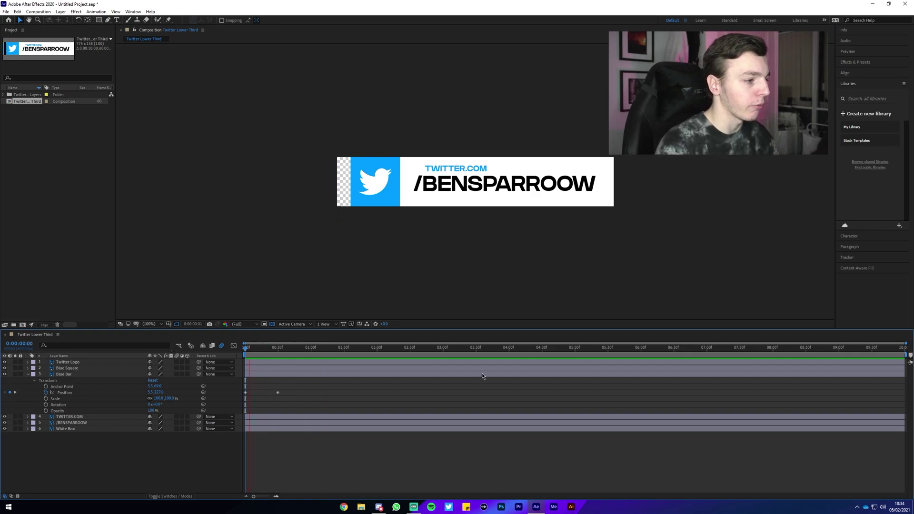
key(space)
key(space)
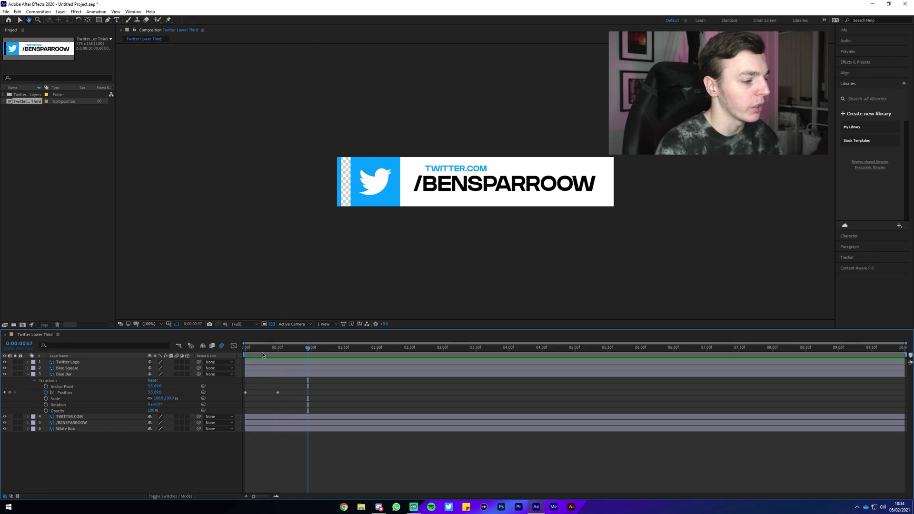
click(341, 349)
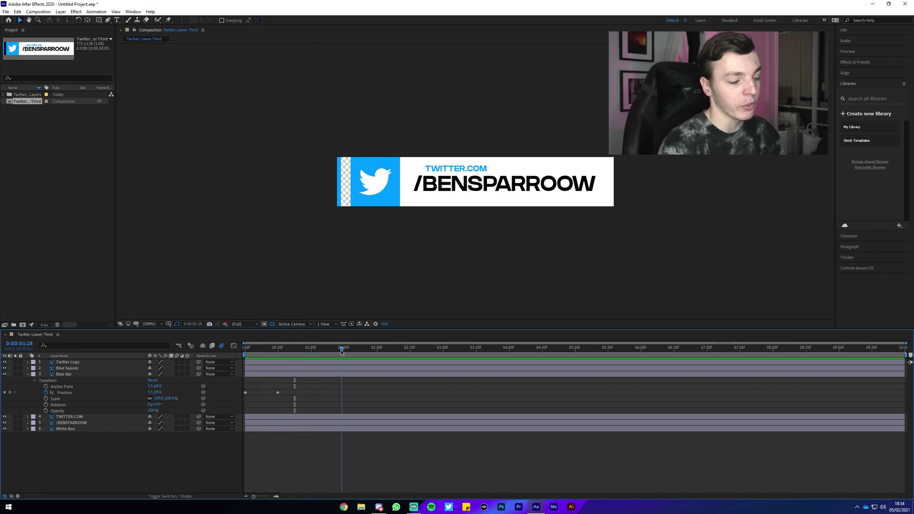
drag(239, 386, 295, 392)
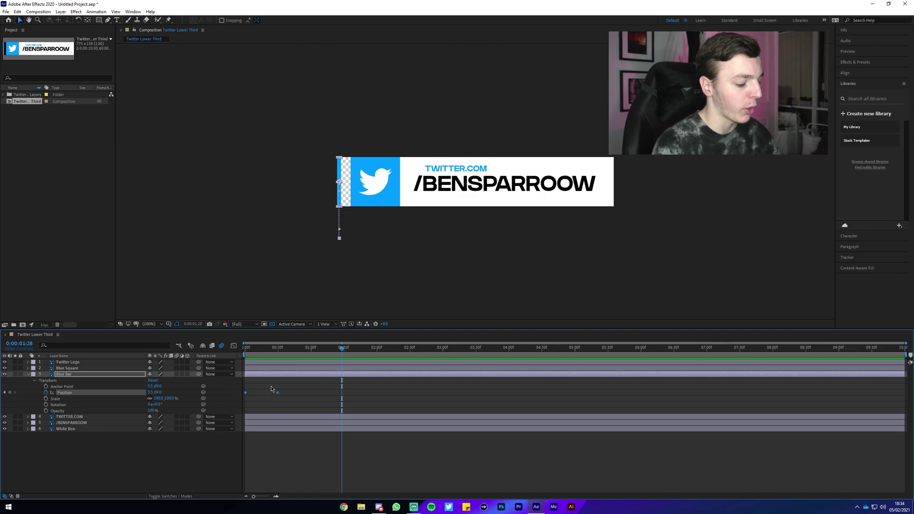
key(F9)
Step: Drag the second Position keyframe later and preview the slower, eased rise
click(260, 347)
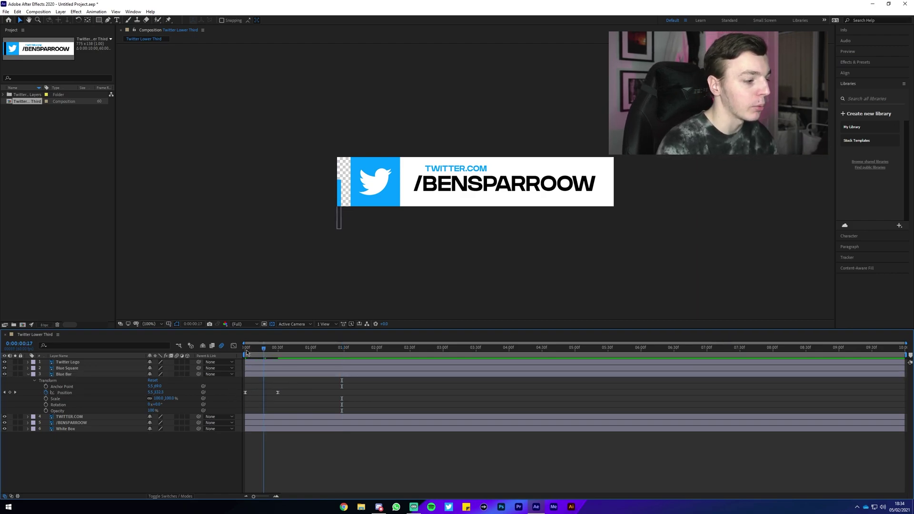
key(space)
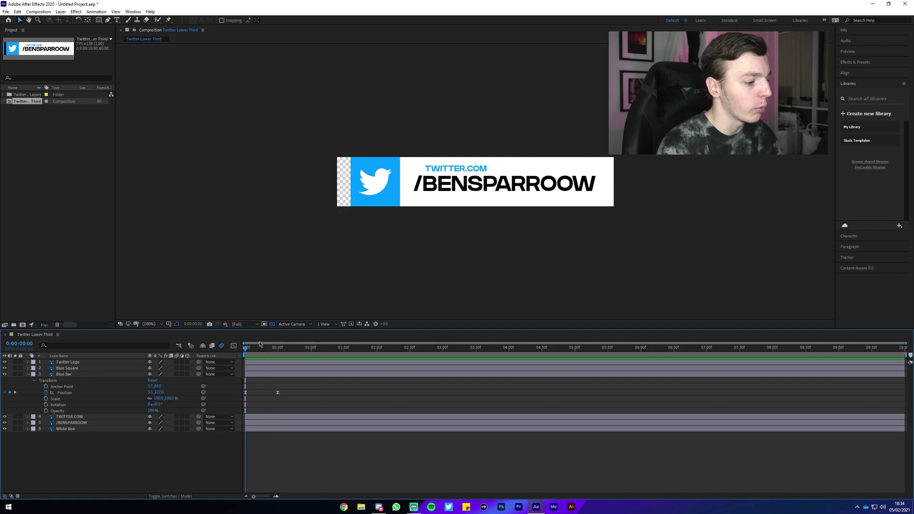
drag(278, 393, 290, 392)
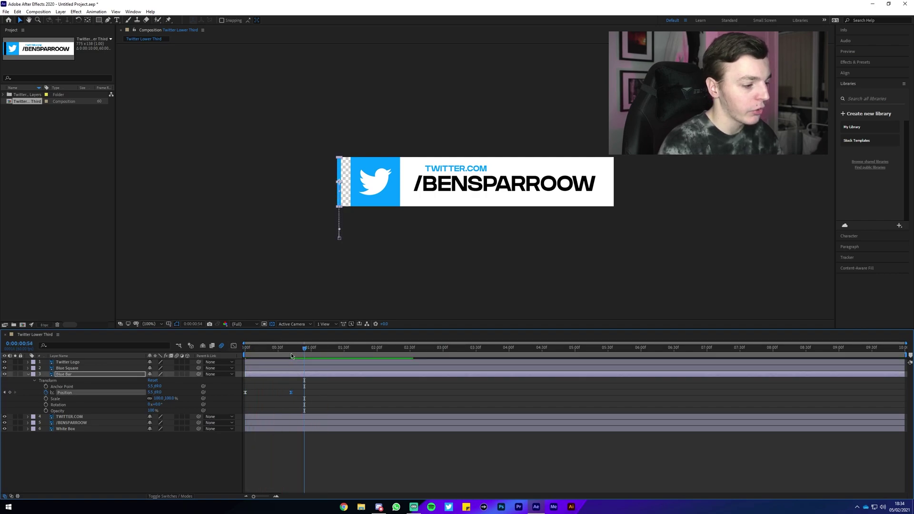
key(space)
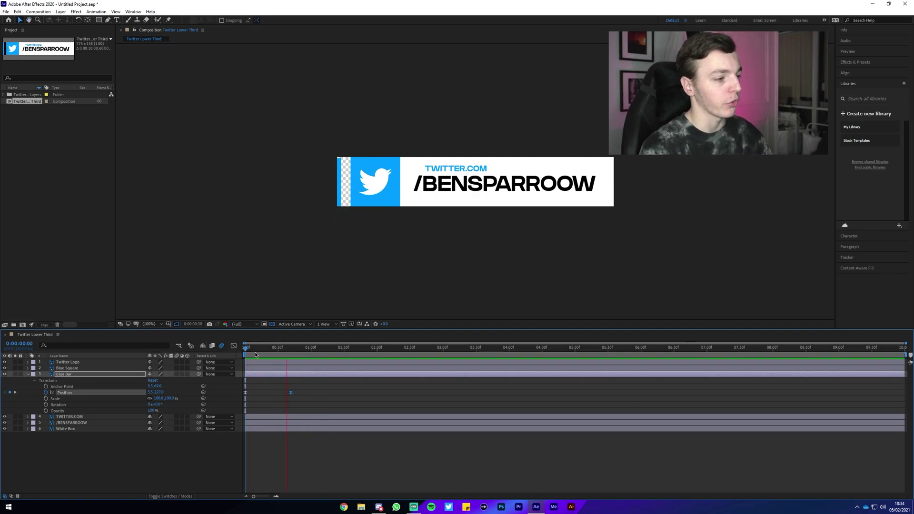
key(space)
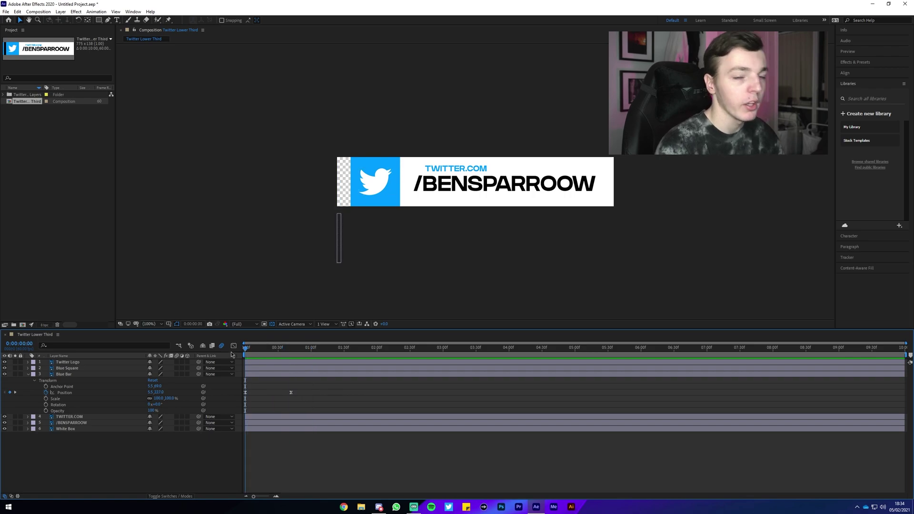
key(space)
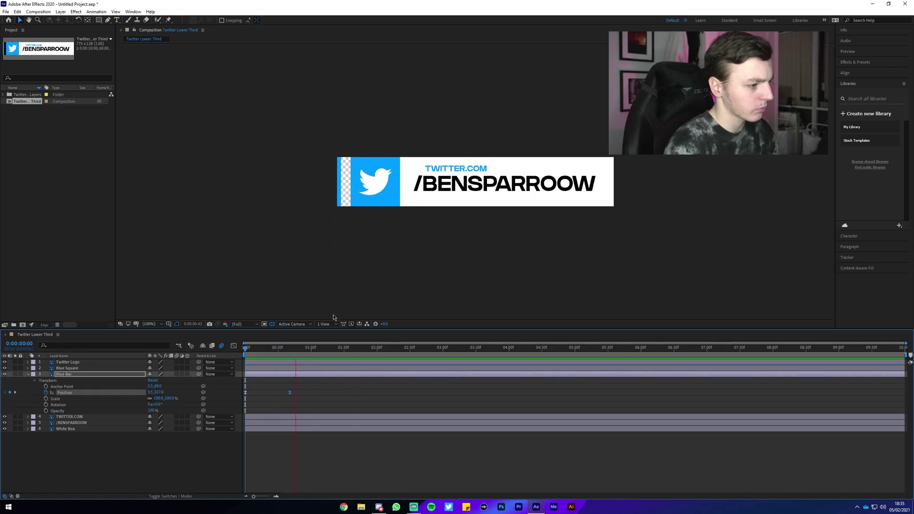
Step: Pick-whip the Twitter Logo layer onto Blue Square to make it the logo's parent
click(28, 375)
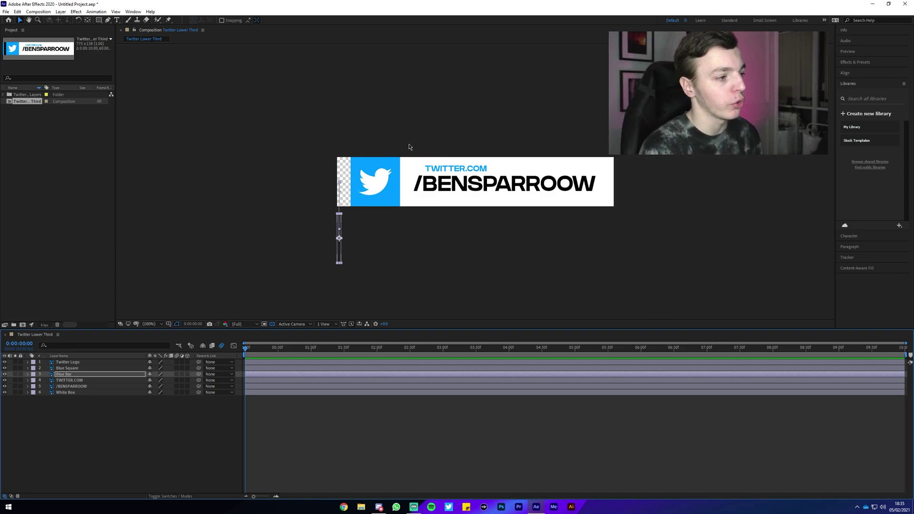
drag(282, 354, 289, 353)
click(311, 208)
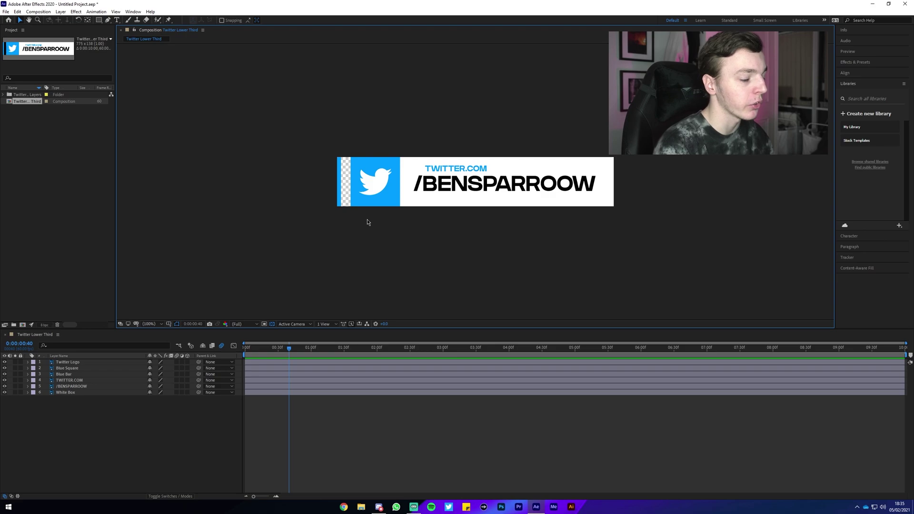
click(76, 369)
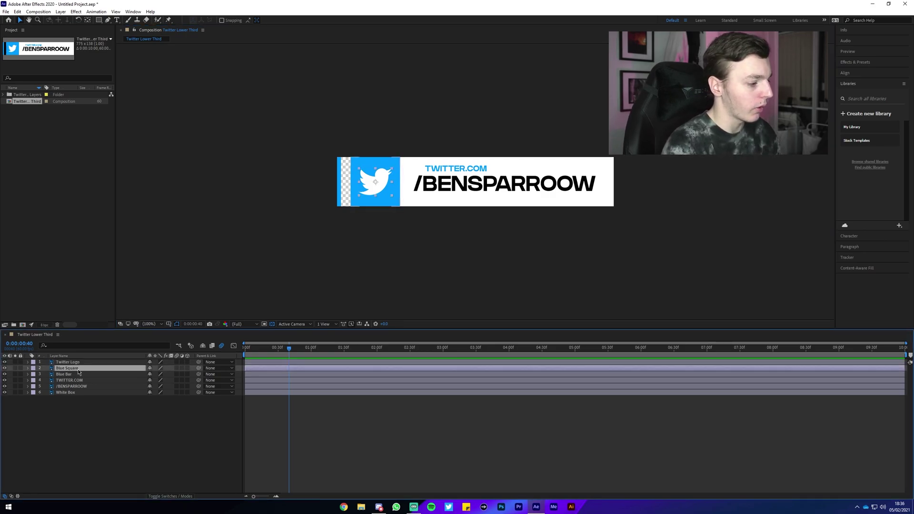
click(91, 362)
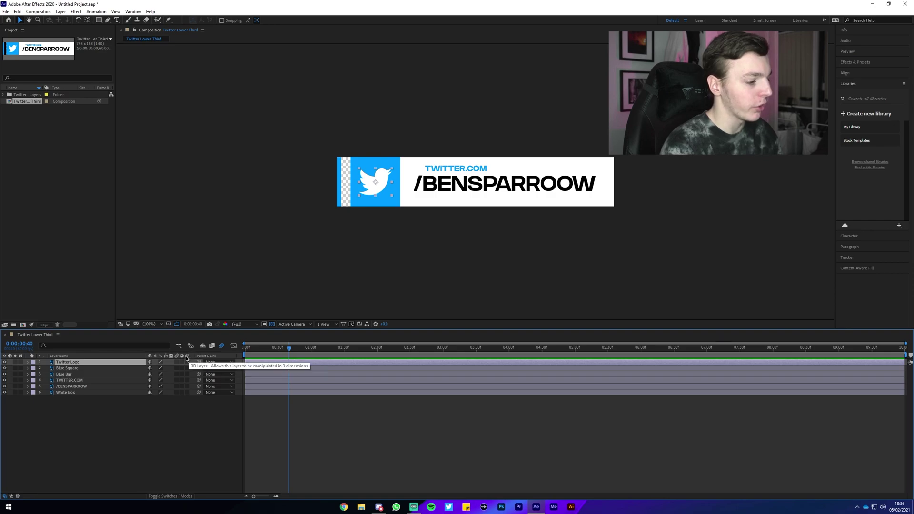
drag(199, 362, 79, 370)
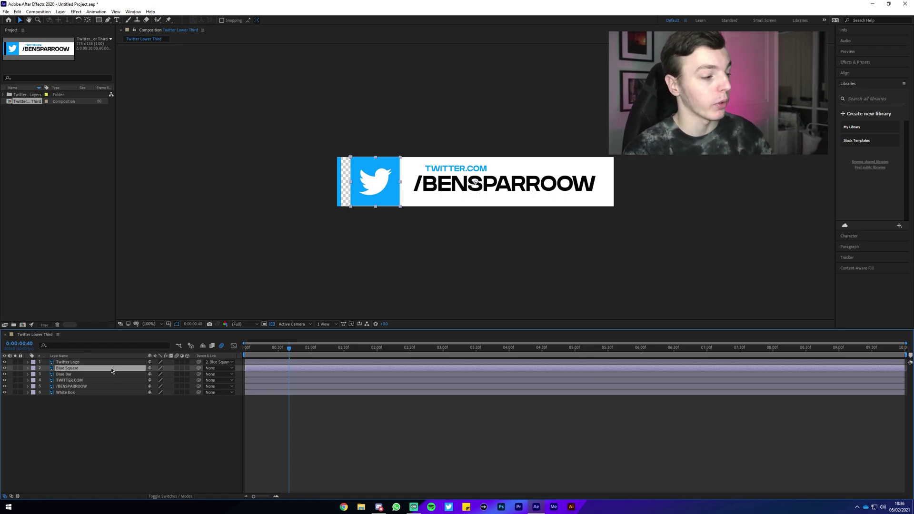
Step: Try keyframing Blue Square's Position off the left edge, then undo it
click(28, 368)
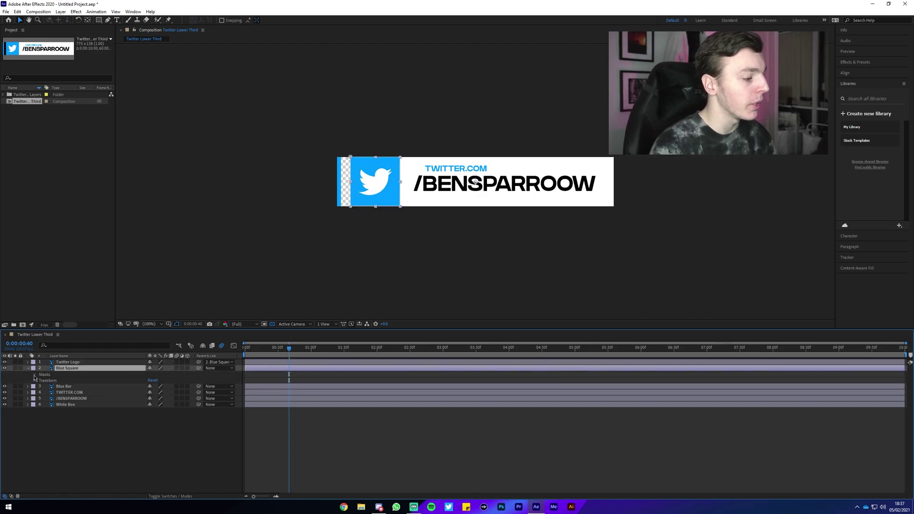
click(35, 381)
click(46, 392)
click(321, 351)
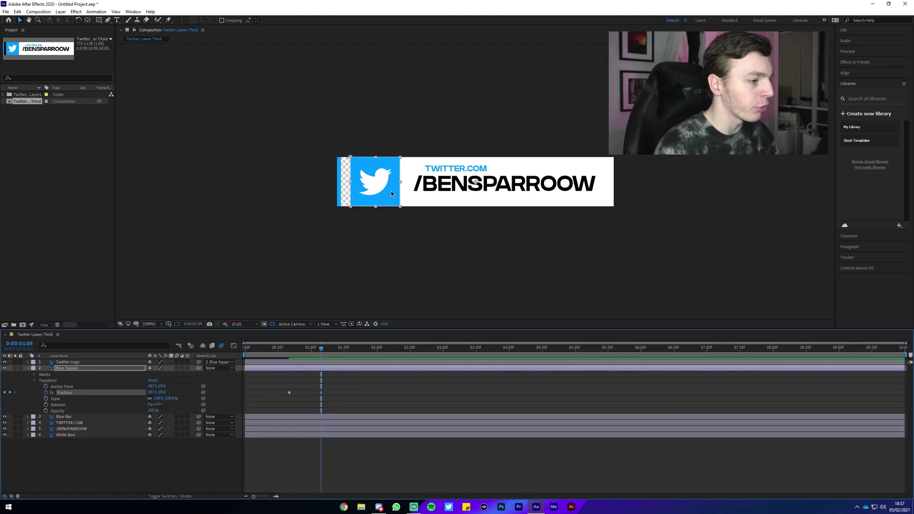
drag(392, 193, 241, 193)
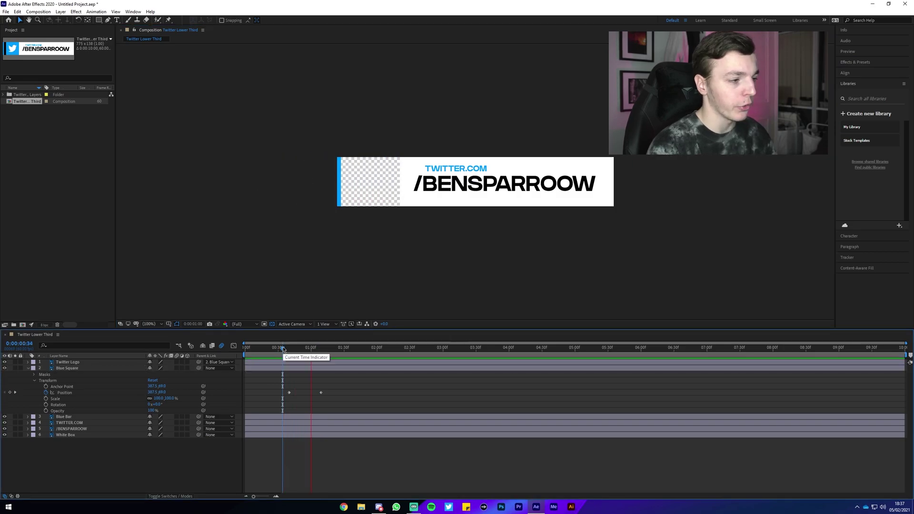
click(339, 348)
click(317, 366)
key(ctrl+z)
key(ctrl+z)
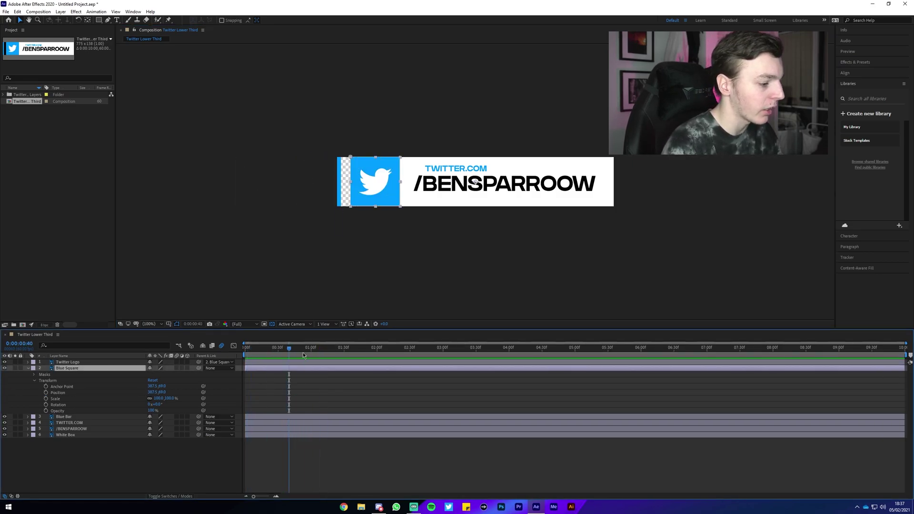
click(249, 348)
key(Home)
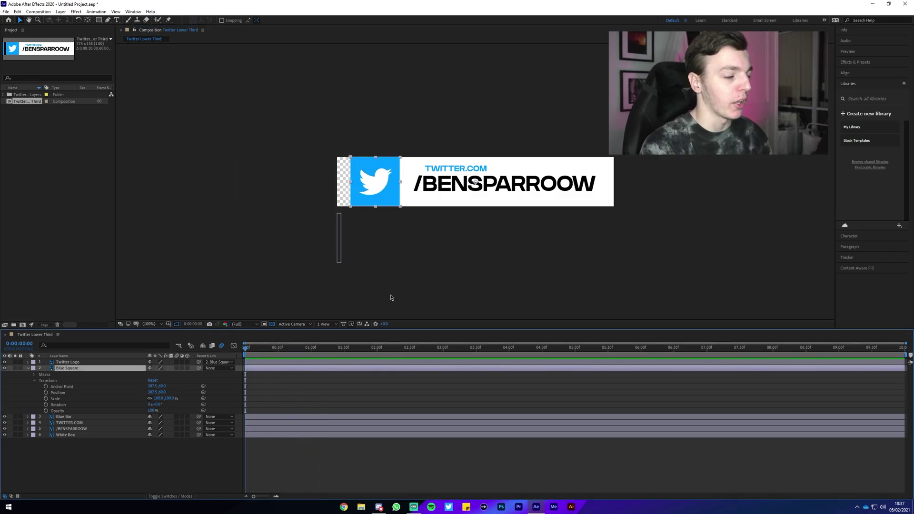
click(390, 297)
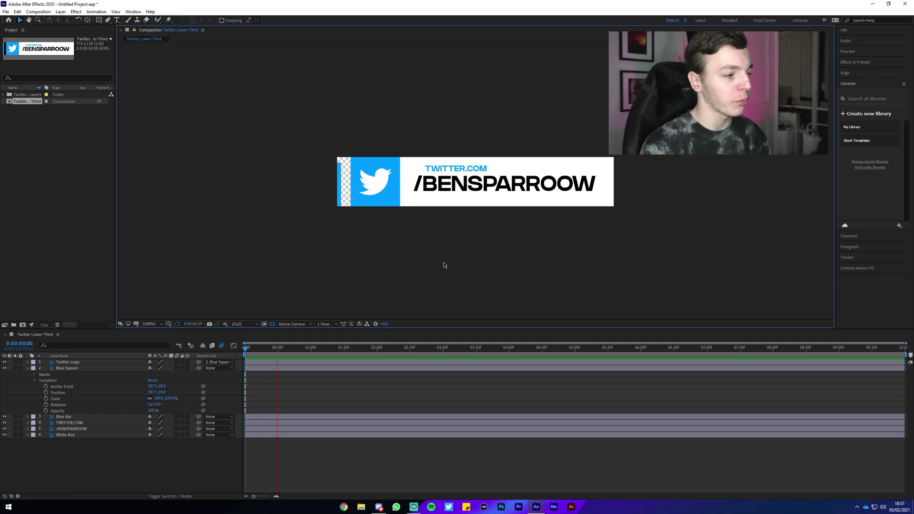
Step: Start Blue Square Position keyframes ten frames back and add another at two seconds
click(221, 351)
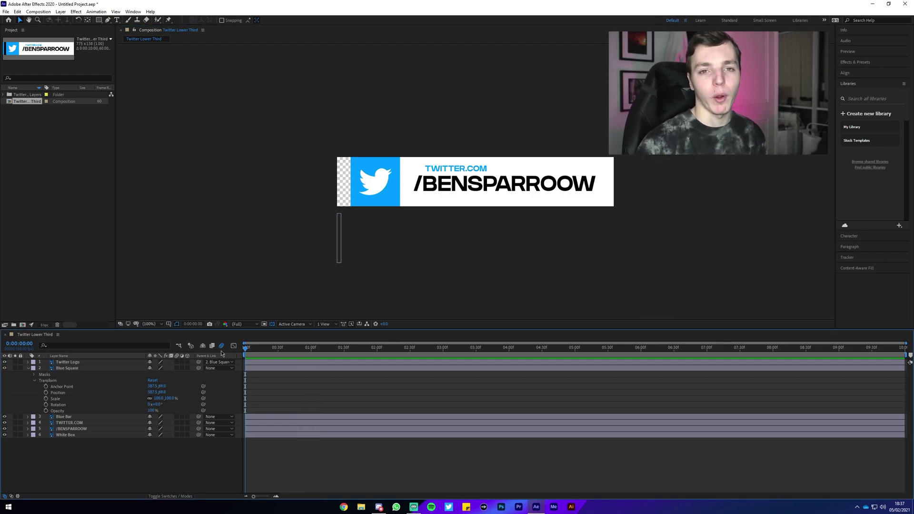
key(space)
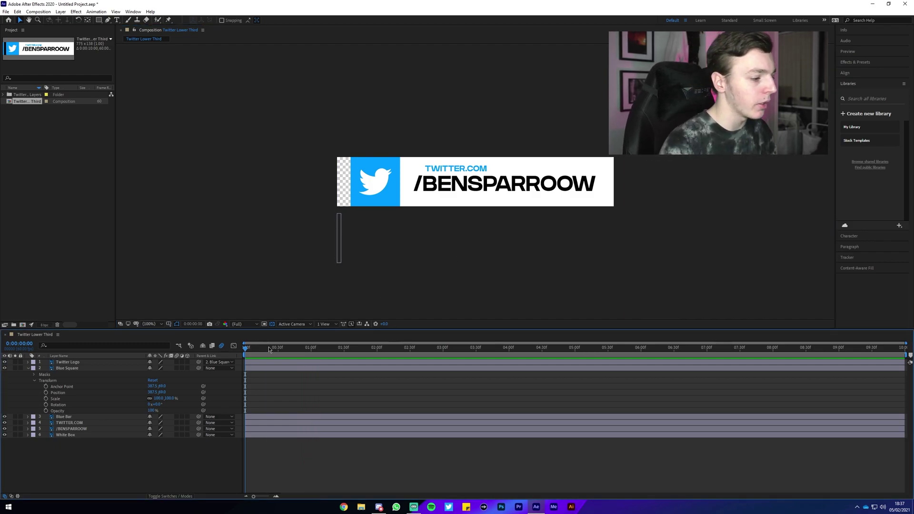
key(space)
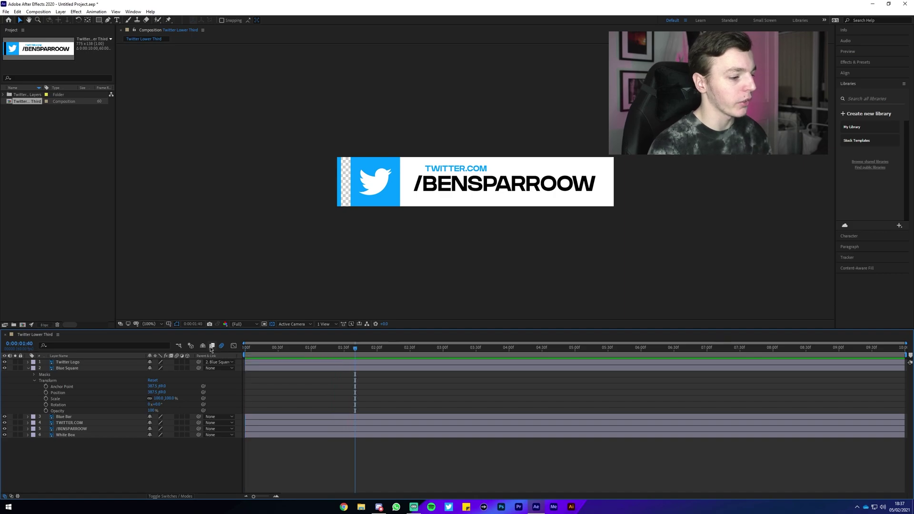
key(shift+Page_Up)
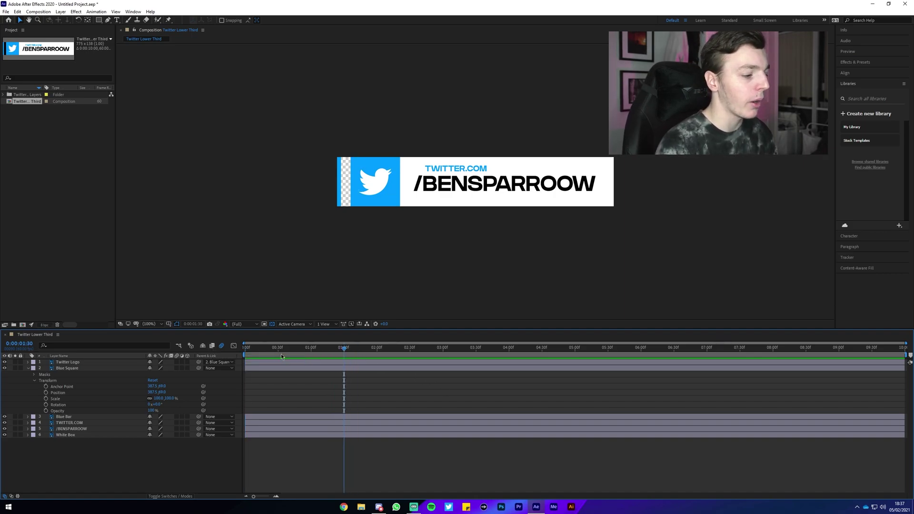
click(46, 393)
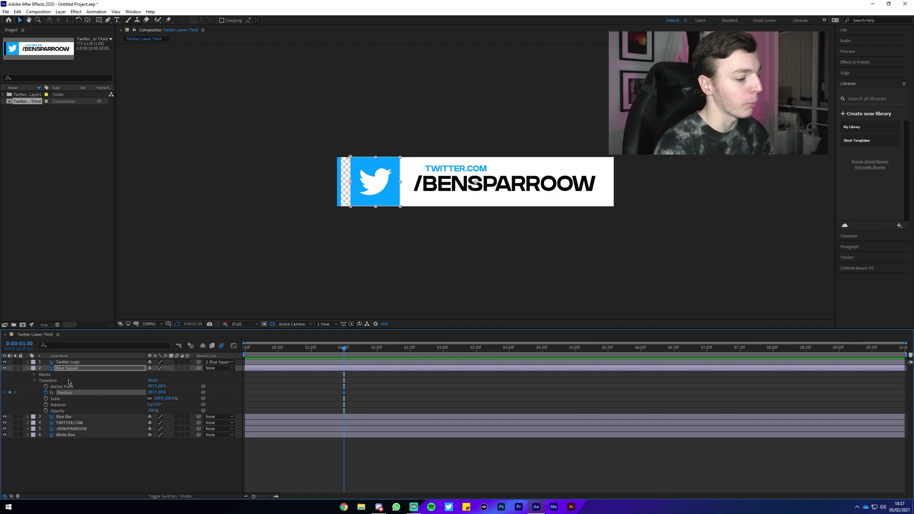
click(376, 352)
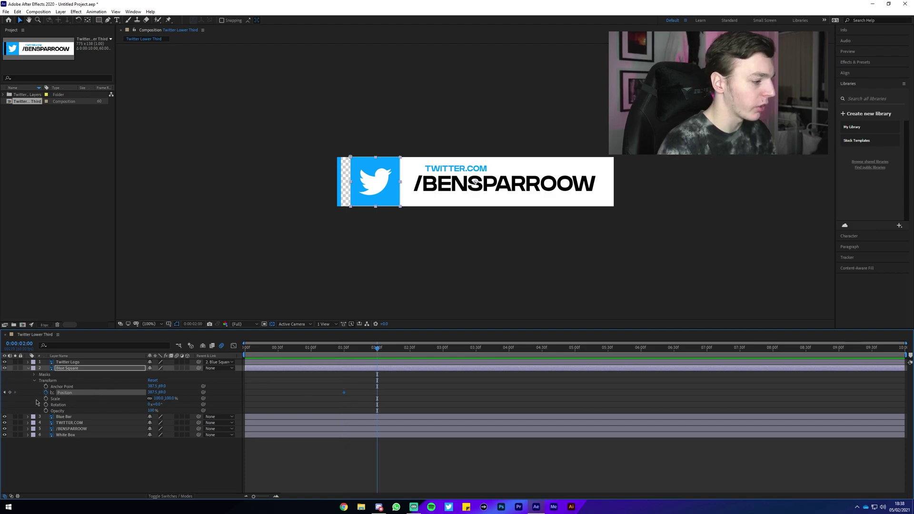
click(4, 392)
Step: At the first keyframe, push the blue square past the comp's left edge and preview
click(15, 392)
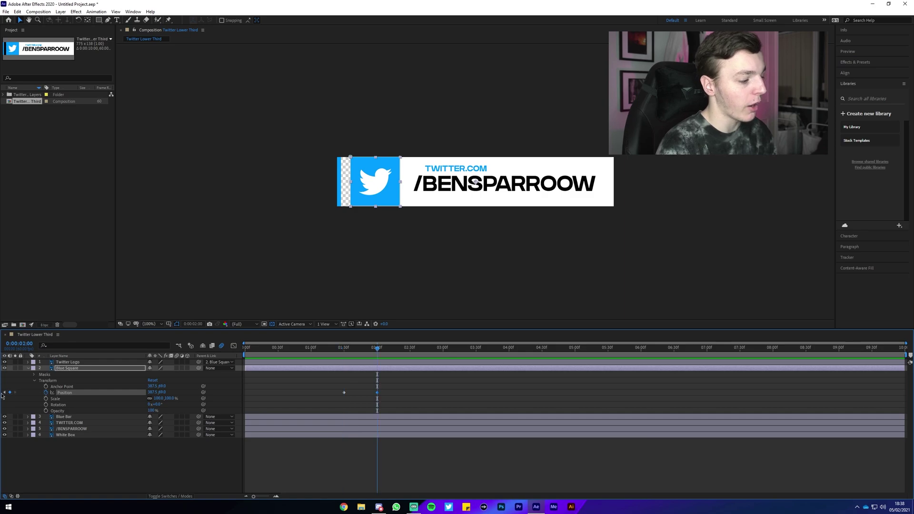
click(4, 392)
click(15, 392)
click(4, 392)
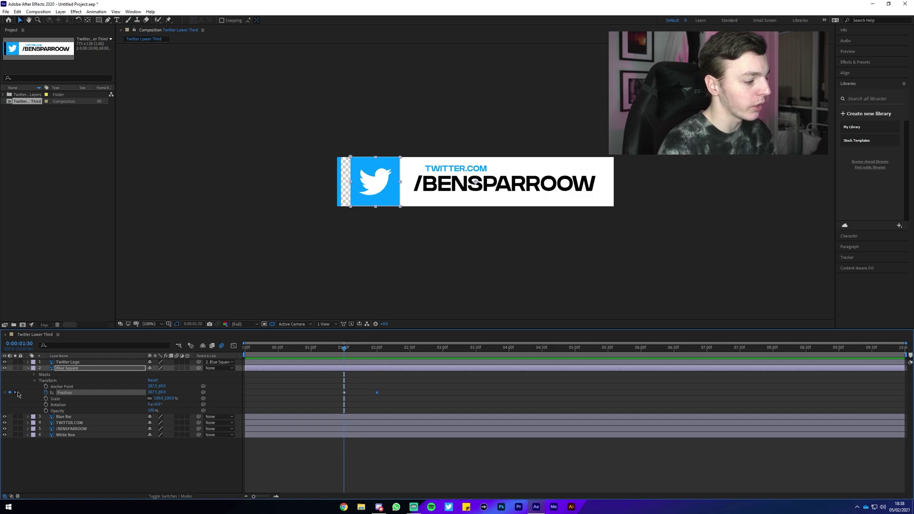
click(14, 392)
click(4, 392)
click(345, 396)
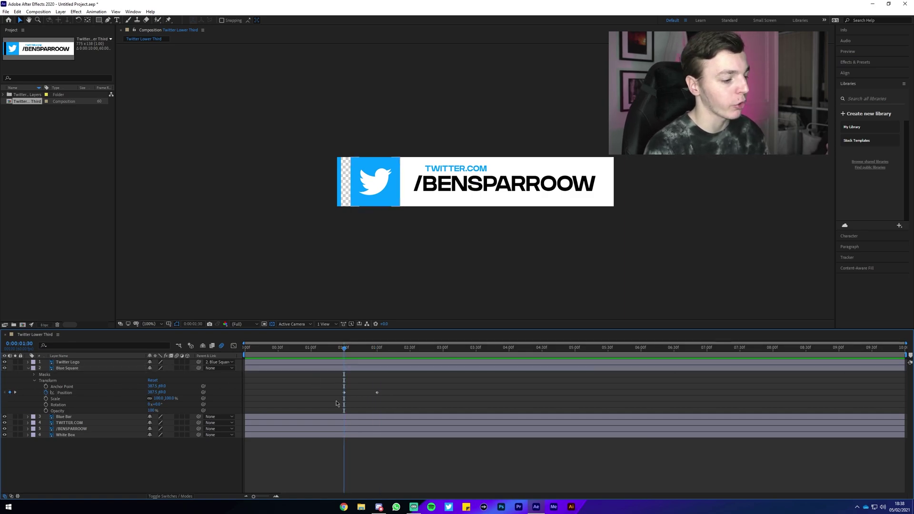
click(401, 366)
drag(394, 195, 305, 195)
click(342, 399)
key(space)
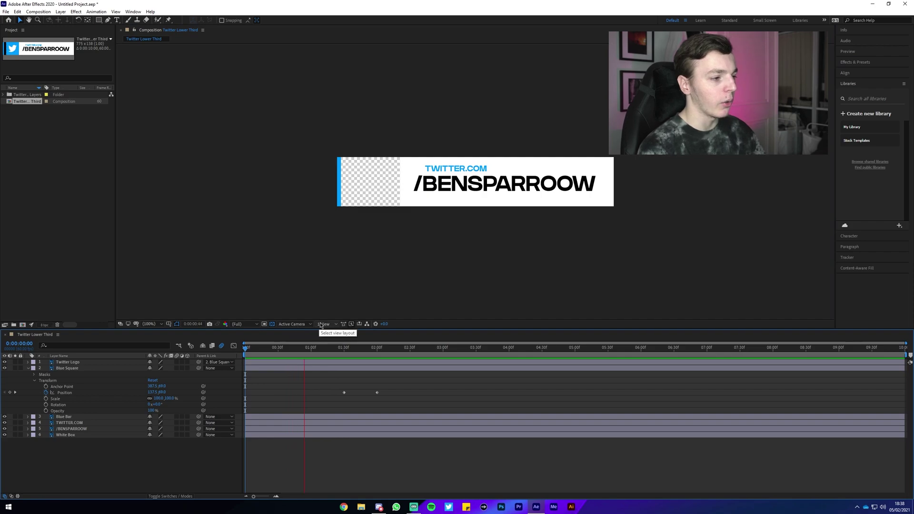
Step: Apply Easy Ease to both Blue Square Position keyframes and preview the slide-in
drag(283, 388, 394, 399)
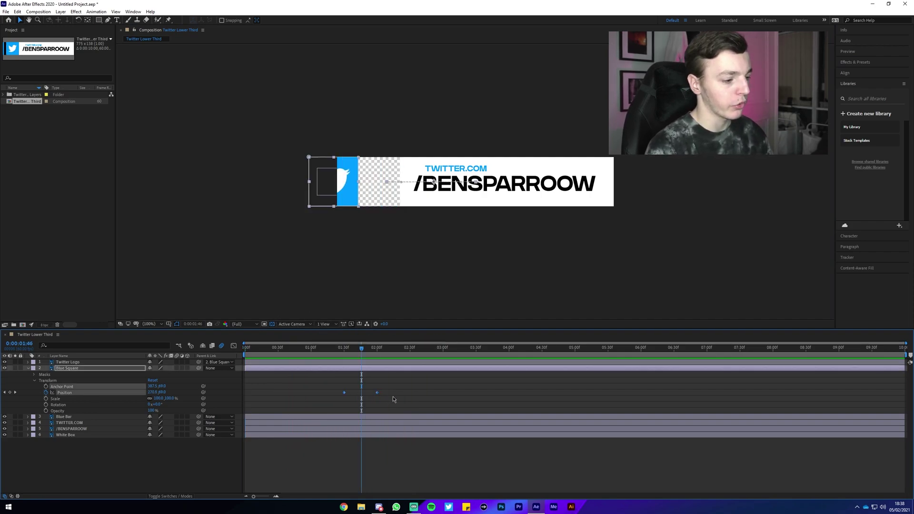
key(F9)
click(442, 397)
key(space)
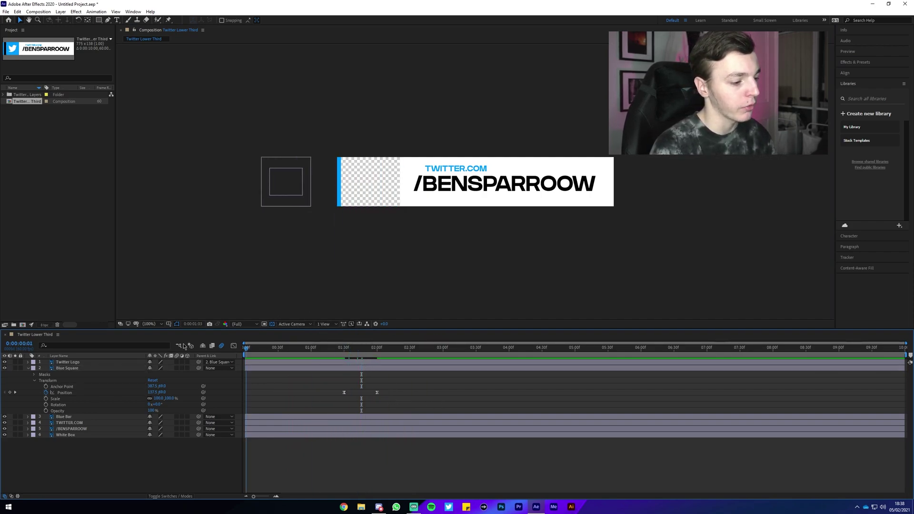
key(ctrl+z)
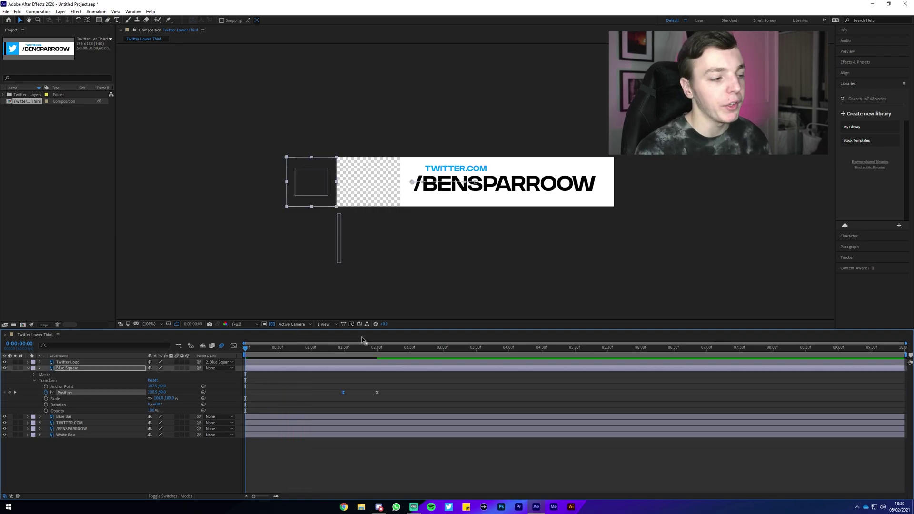
key(space)
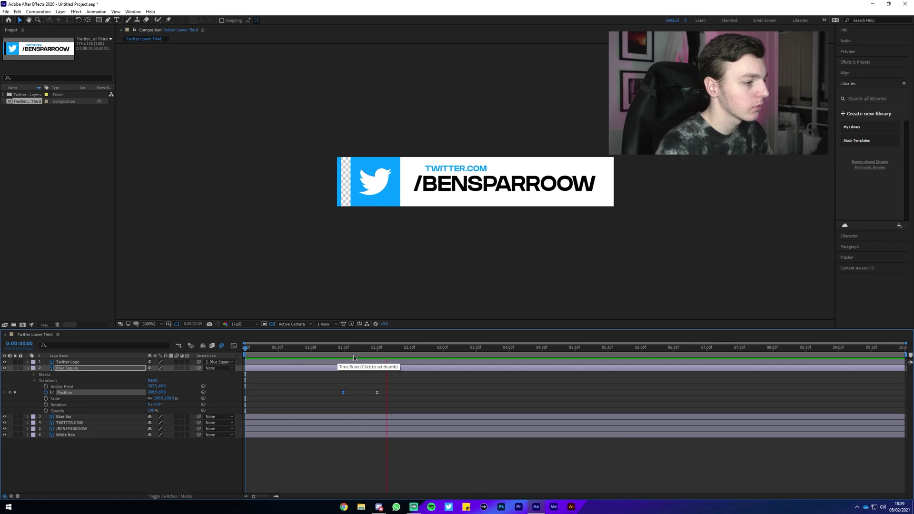
key(space)
Step: Shift both keyframes earlier and pull the second in closer for a faster slide-in
click(333, 380)
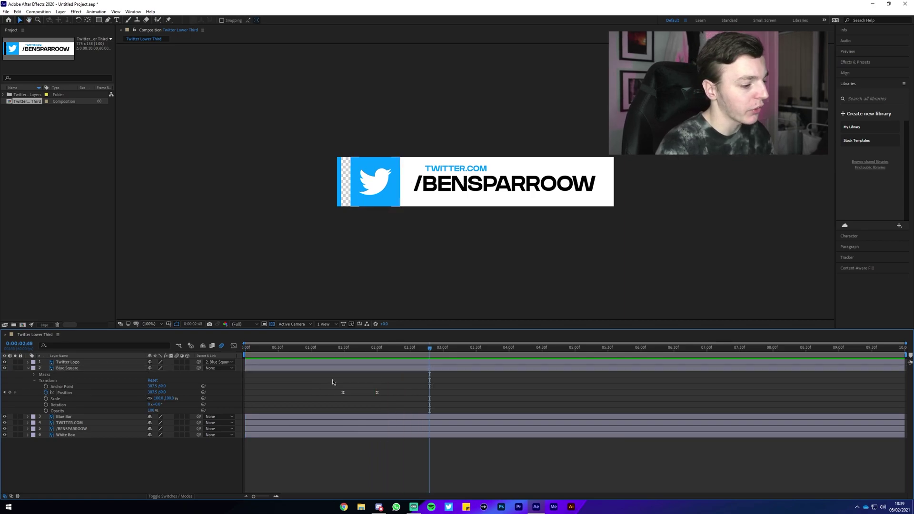
drag(448, 374, 296, 401)
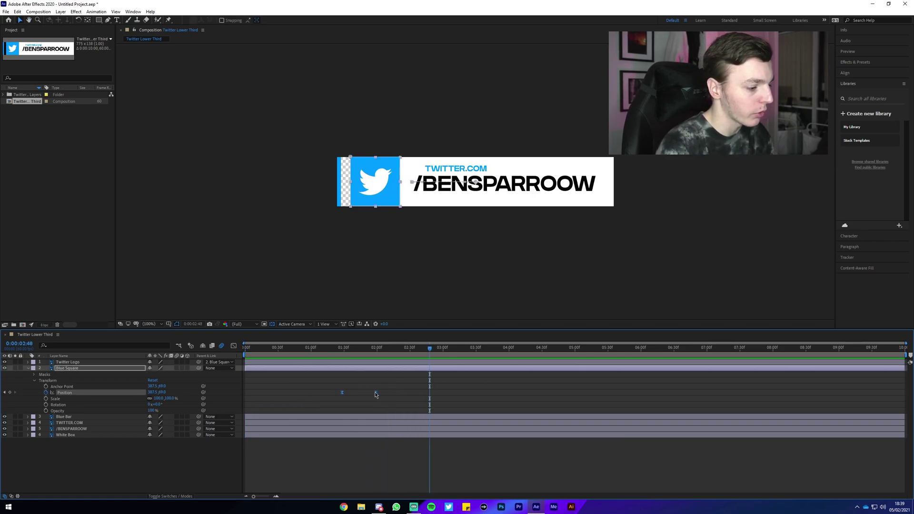
drag(375, 393, 351, 392)
key(Home)
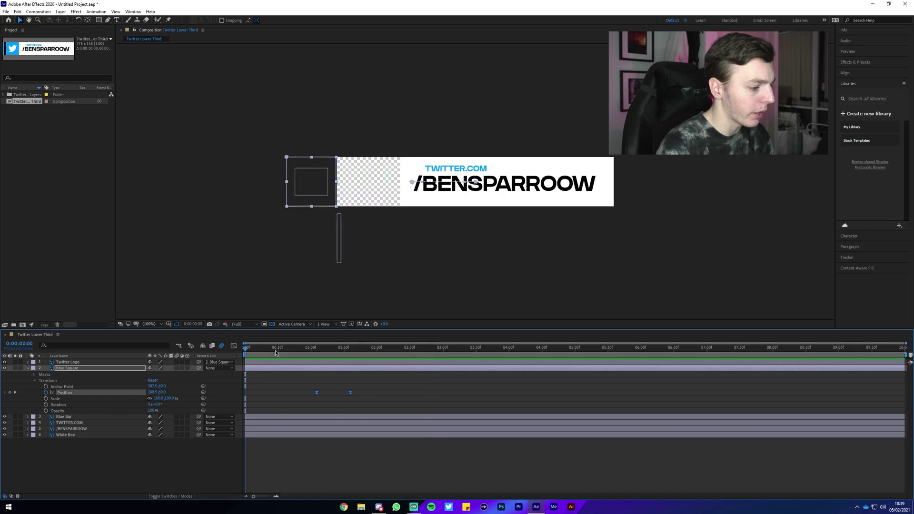
key(F2)
key(space)
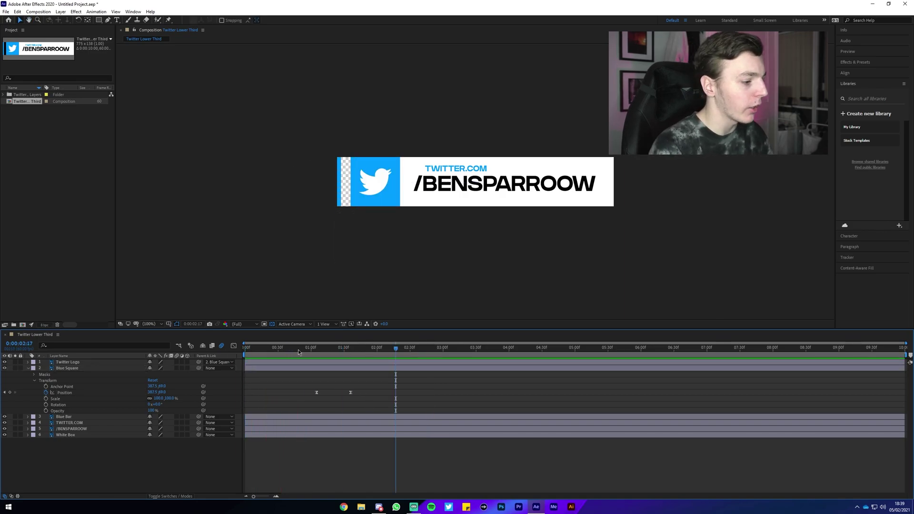
click(351, 393)
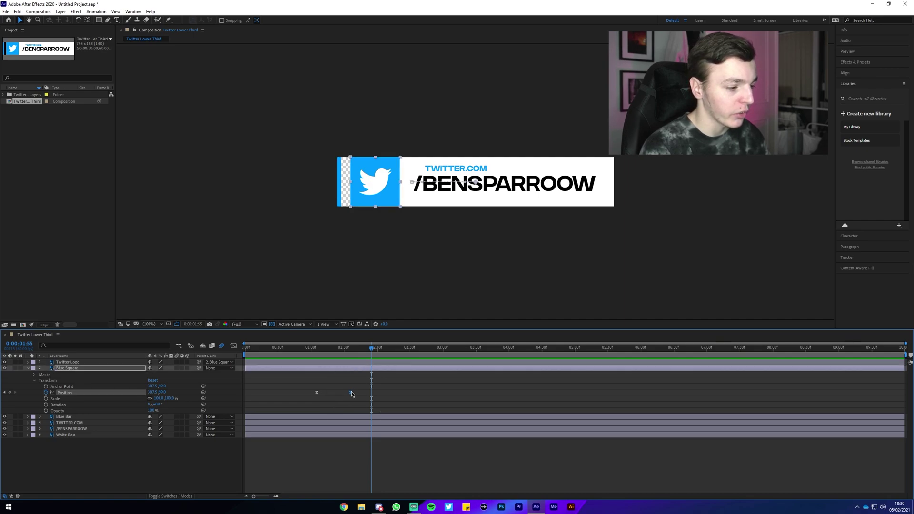
drag(351, 394, 343, 353)
key(space)
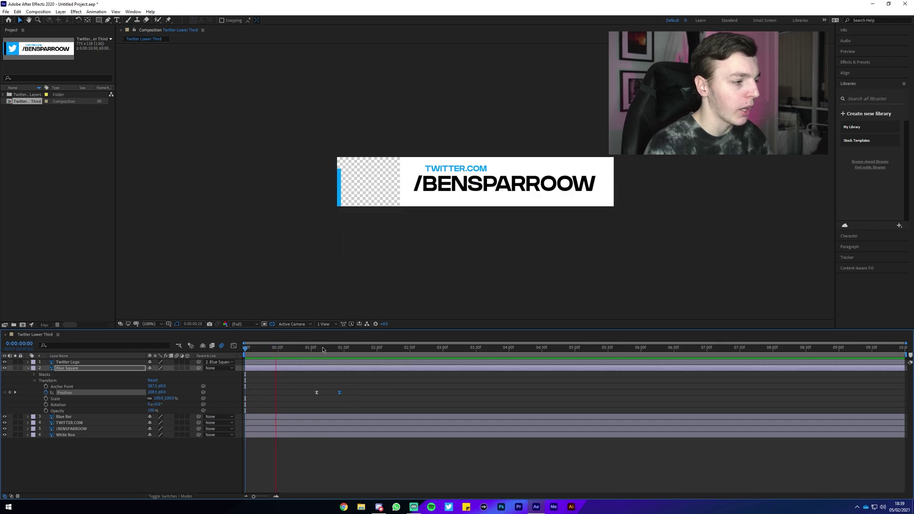
key(space)
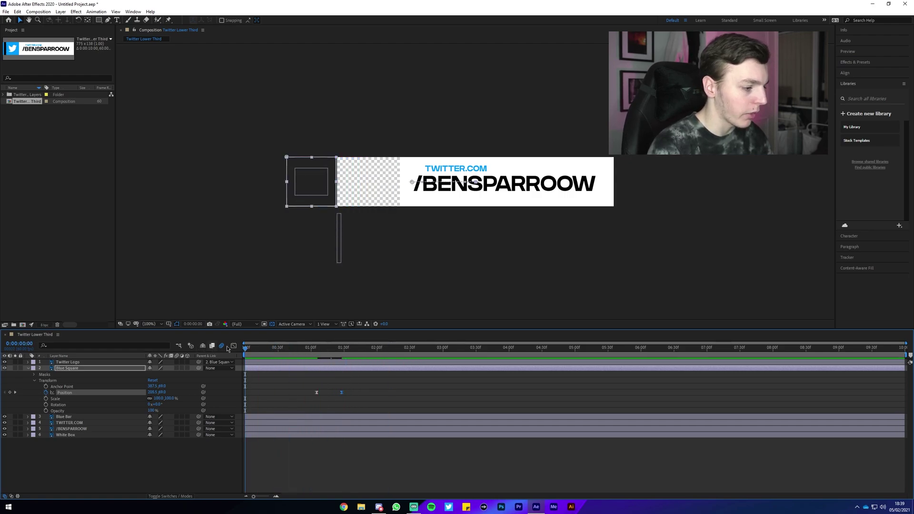
key(space)
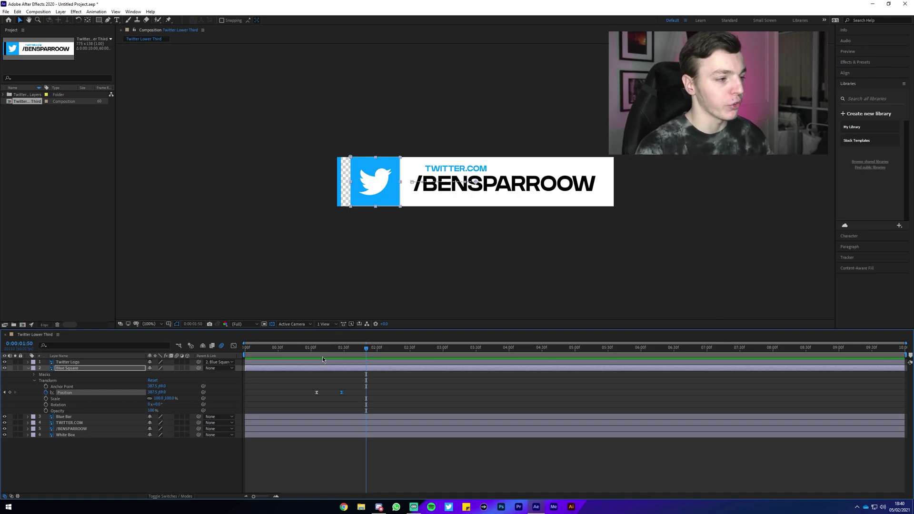
click(527, 238)
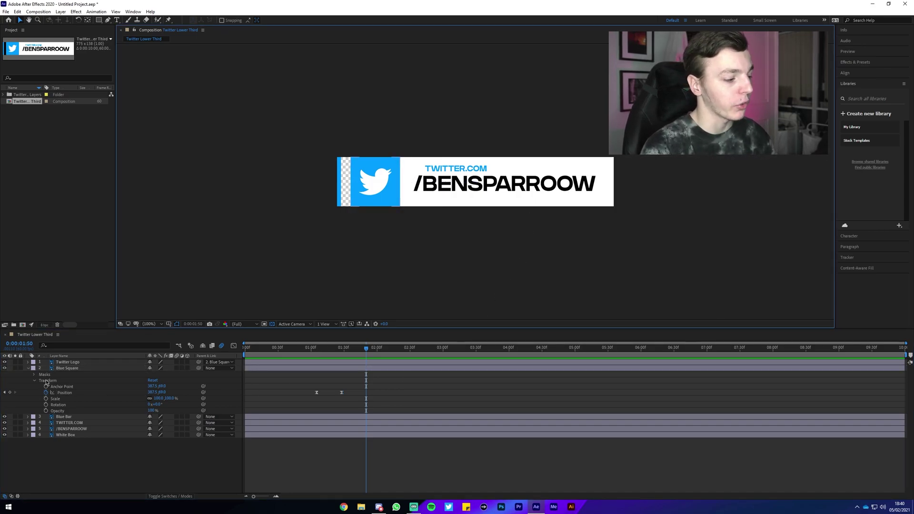
Step: Parent the TWITTER.COM and /BENSPARROOW text layers to White Box
click(27, 368)
click(196, 387)
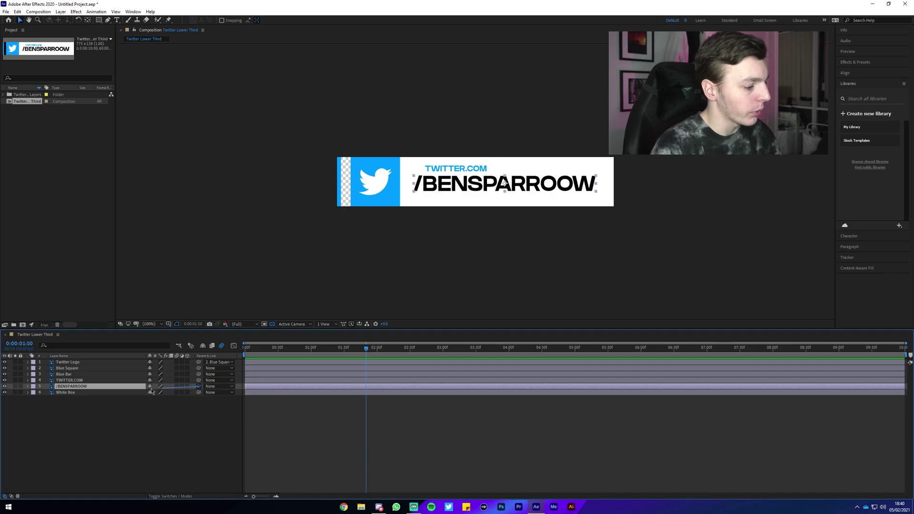
mouse_move(151, 392)
mouse_down()
mouse_move(196, 383)
mouse_move(152, 392)
mouse_up()
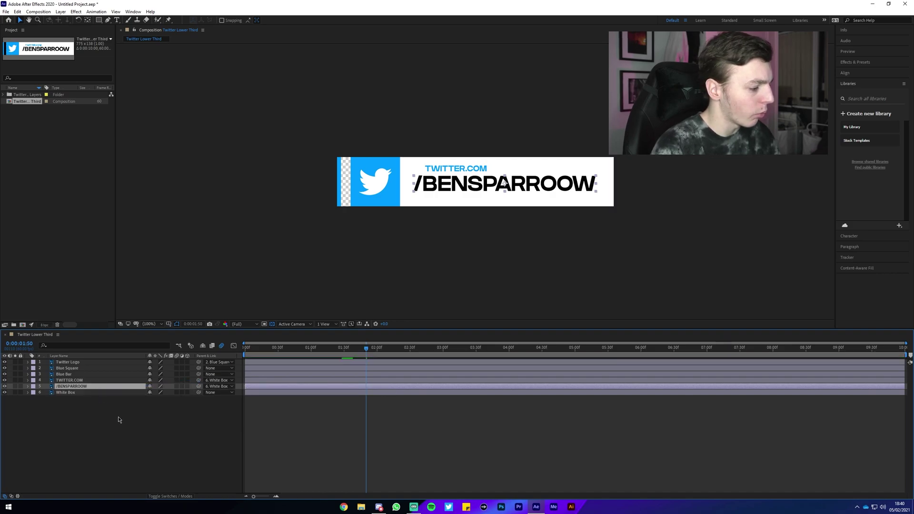
click(87, 382)
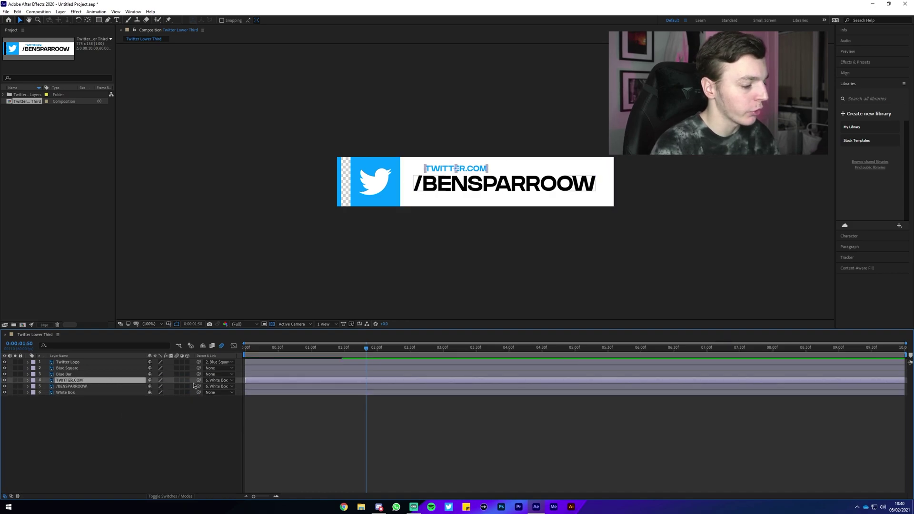
click(76, 393)
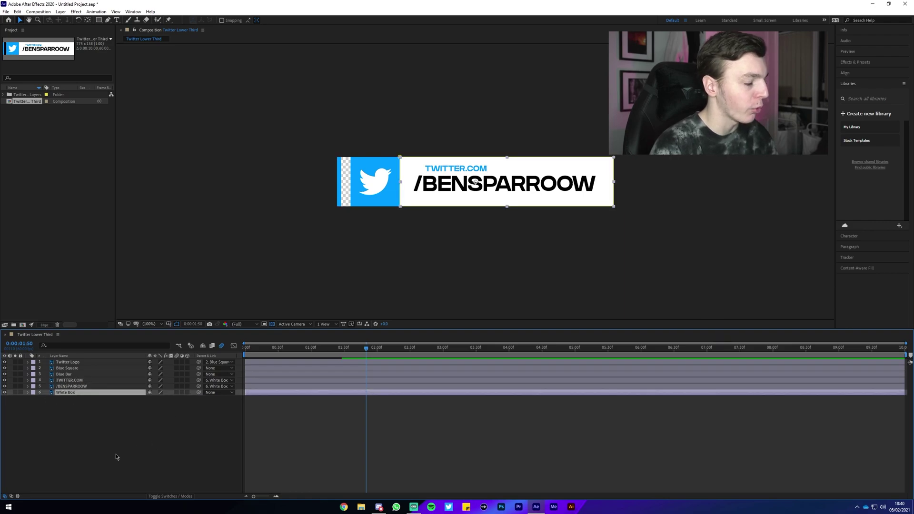
Step: Keyframe White Box Position, sliding it from -214.5 off-left to 383.5 around 2:00
click(27, 393)
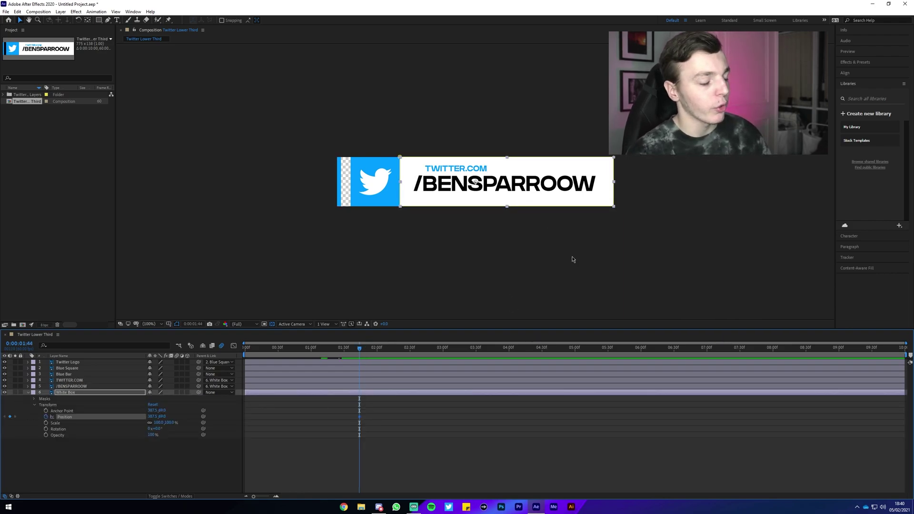
click(376, 350)
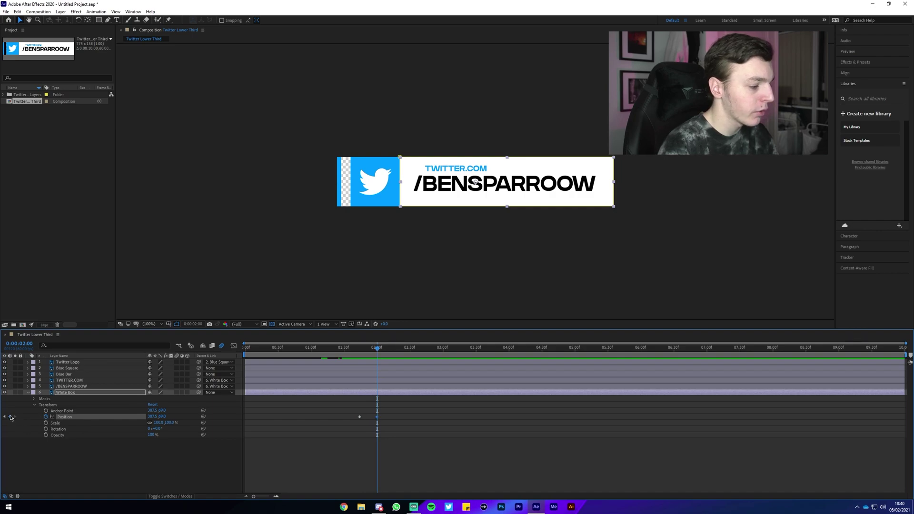
key(j)
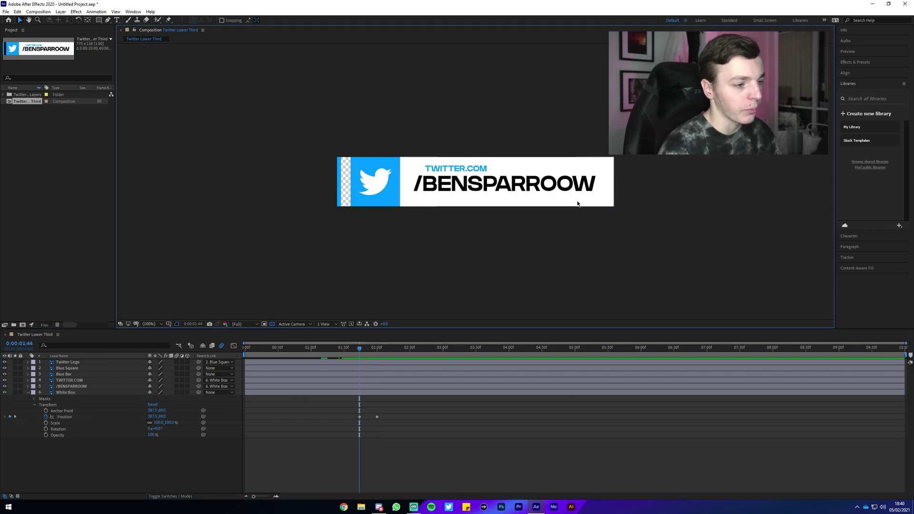
drag(595, 200, 393, 202)
key(space)
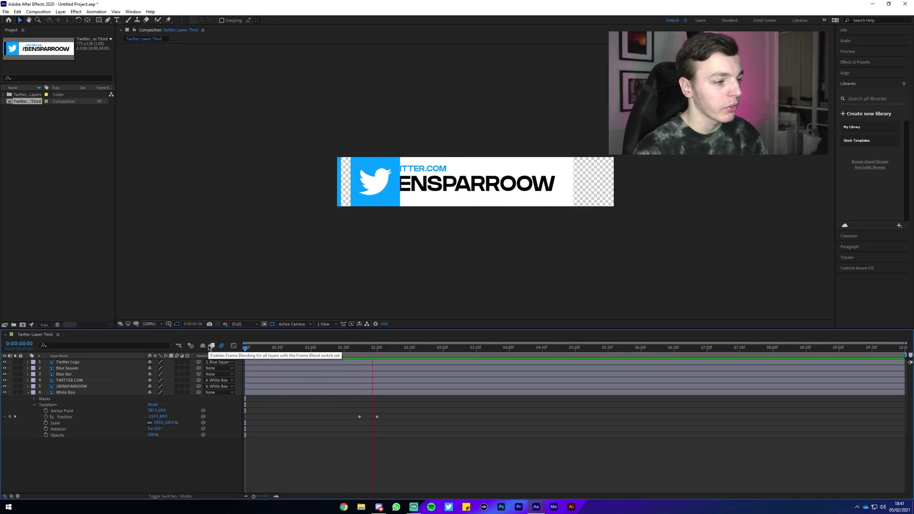
Step: Retime White Box's end Position keyframe and check the slide-in around 0:00:02:11
drag(400, 404, 328, 426)
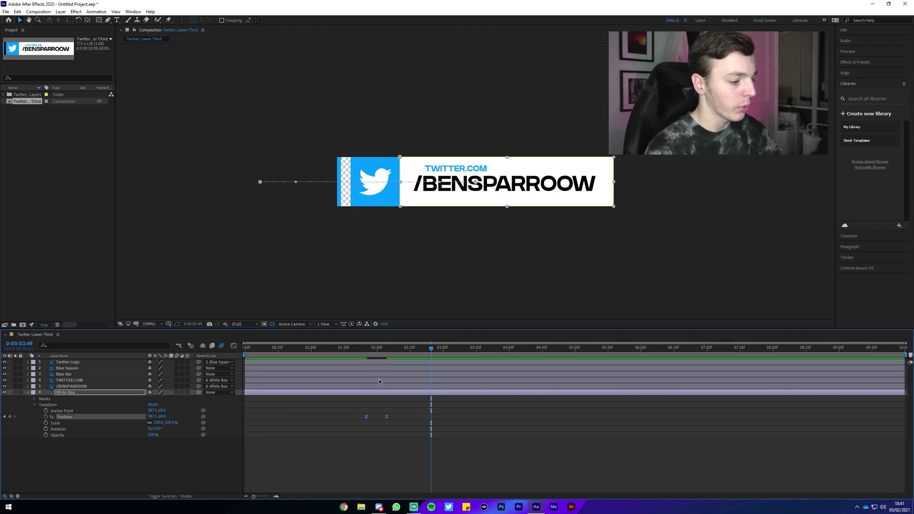
key(space)
drag(387, 417, 401, 417)
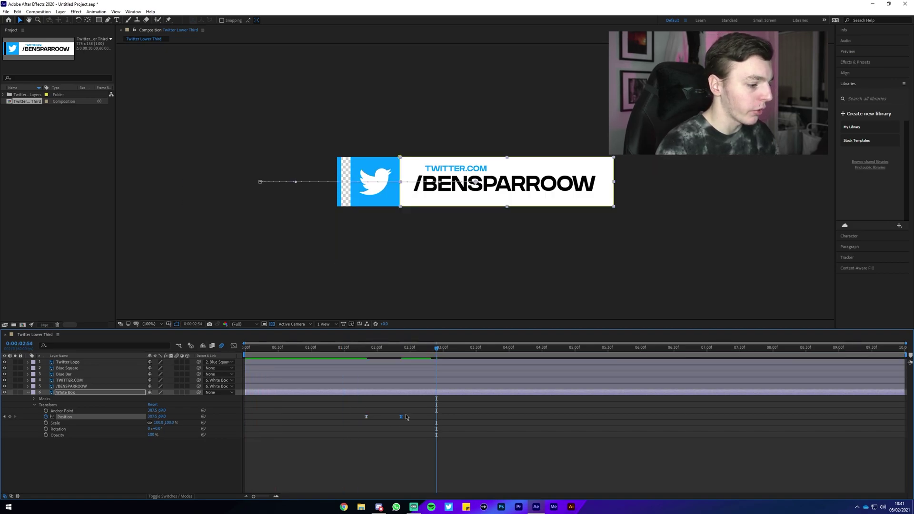
key(space)
key(space)
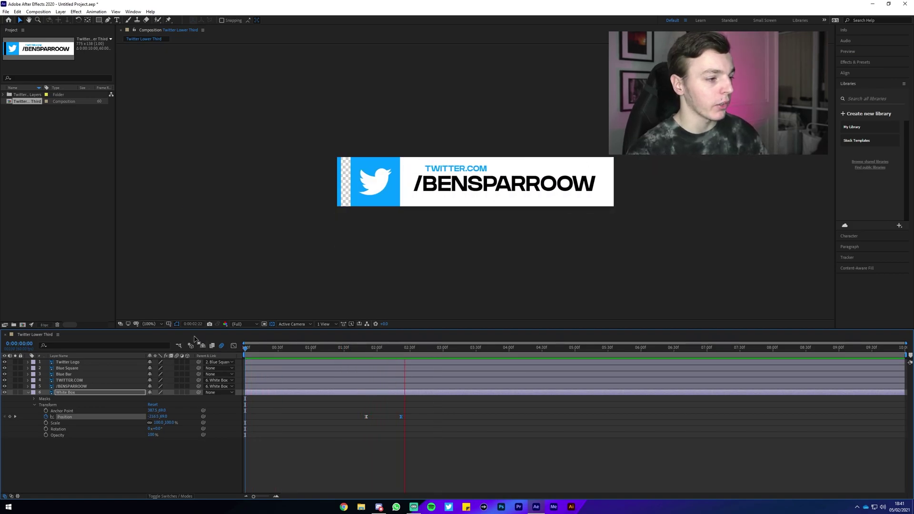
click(428, 418)
drag(425, 405, 333, 427)
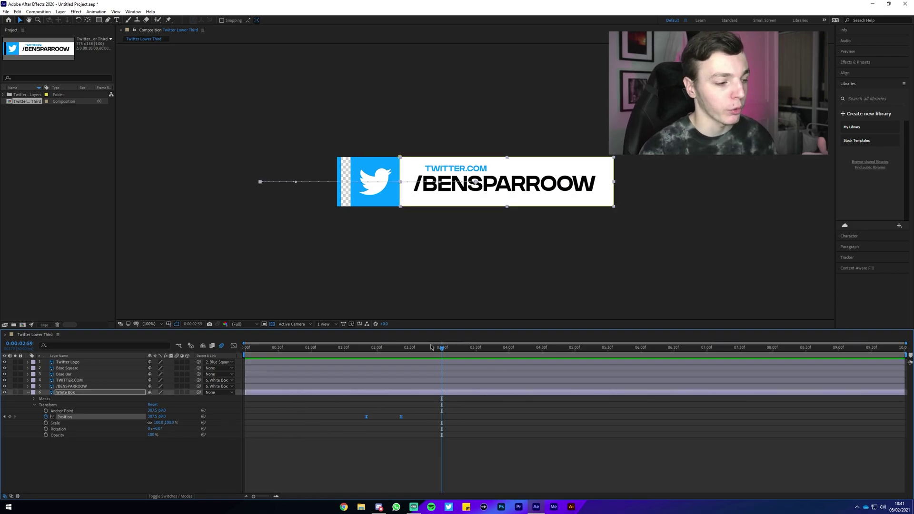
mouse_move(442, 348)
mouse_down()
mouse_move(335, 348)
mouse_move(424, 348)
mouse_up()
drag(371, 356, 389, 359)
Step: Preview the animation, park near 0:00:01:50, and collapse White Box's properties
key(space)
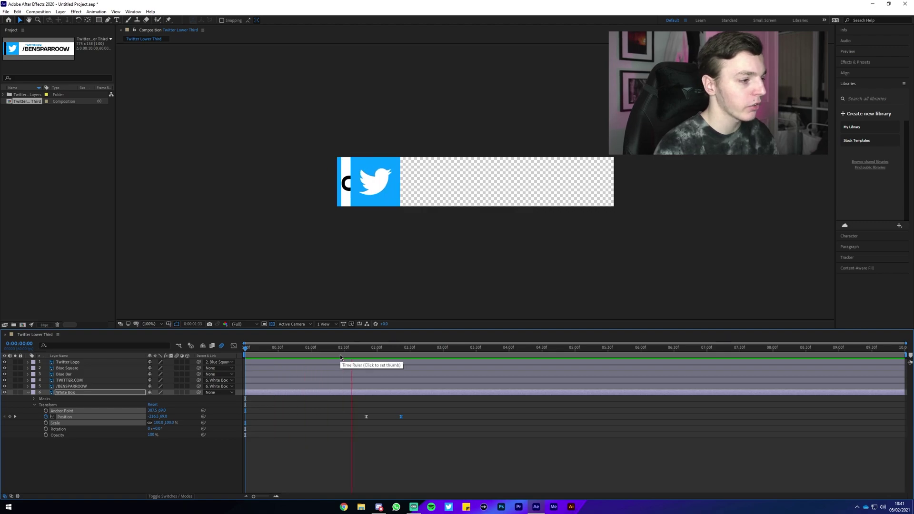
click(359, 350)
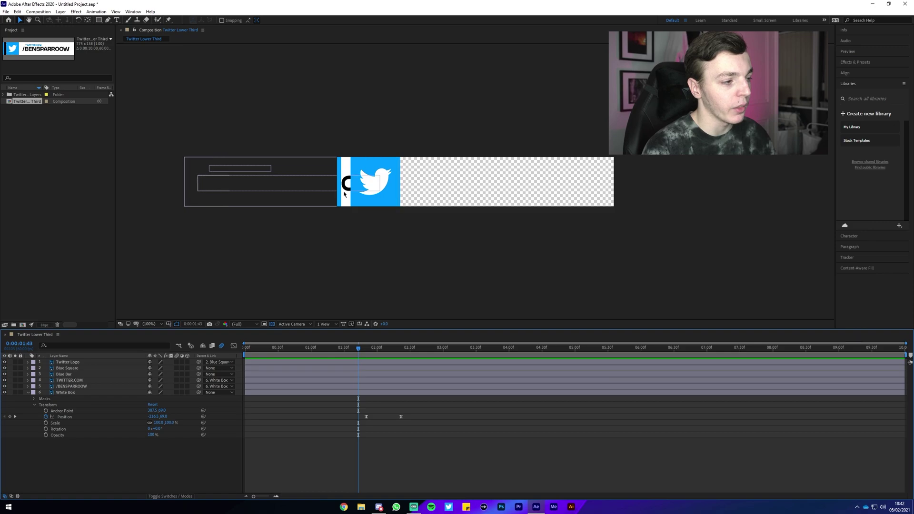
click(362, 349)
mouse_move(368, 351)
mouse_down()
mouse_move(413, 349)
mouse_move(366, 351)
mouse_up()
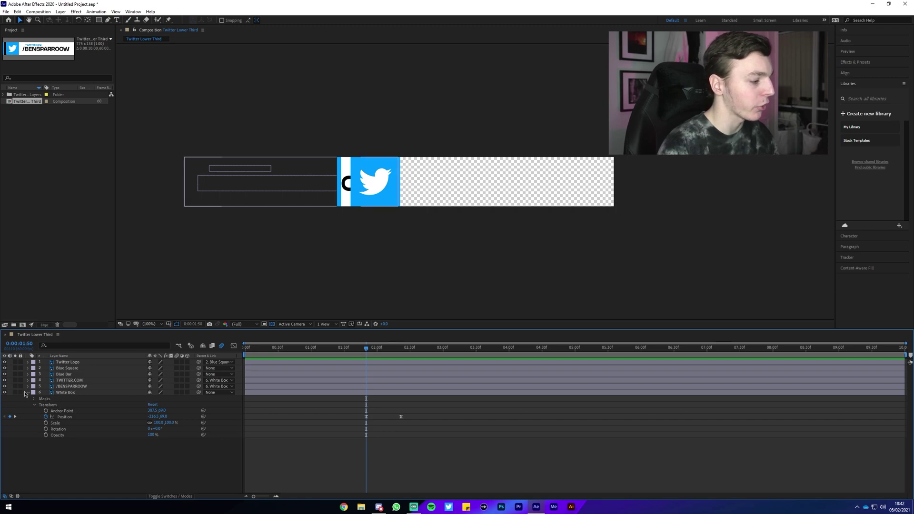
key(u)
Step: Add a default black solid and drag Black Solid 1 just above White Box
right_click(140, 431)
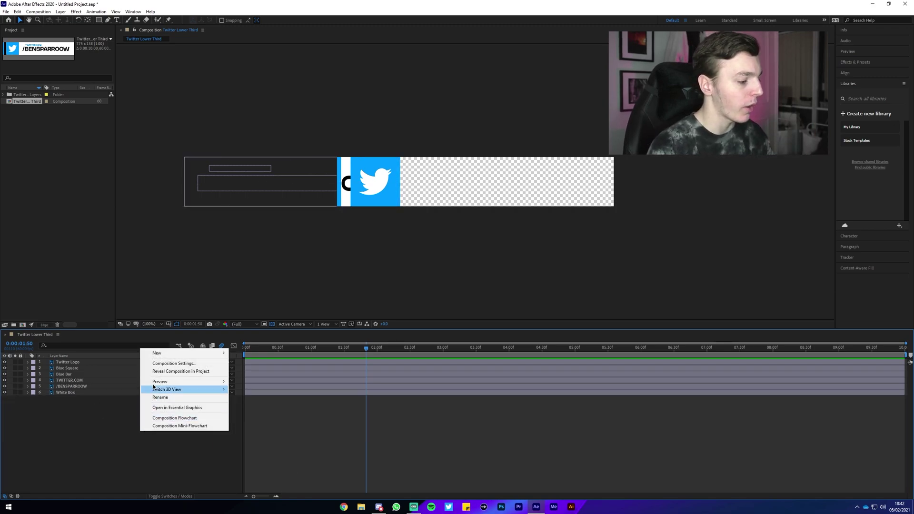
mouse_move(230, 349)
click(257, 371)
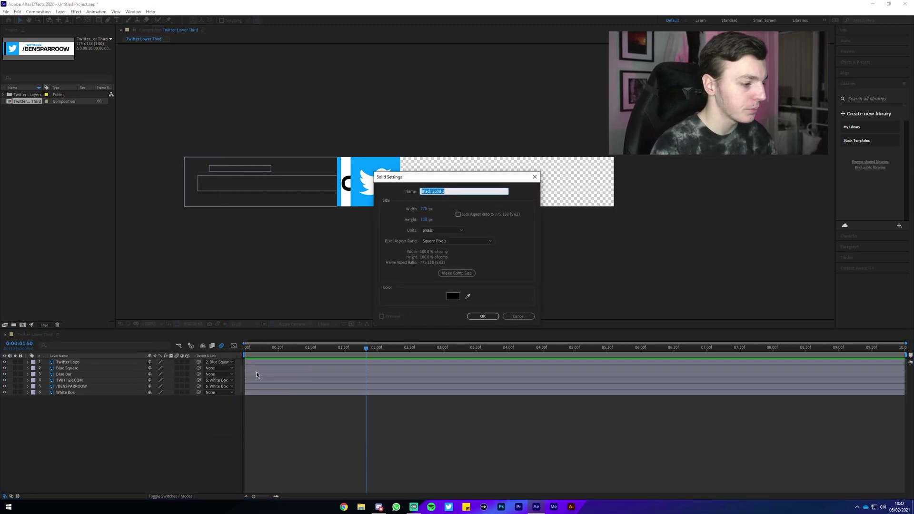
click(482, 314)
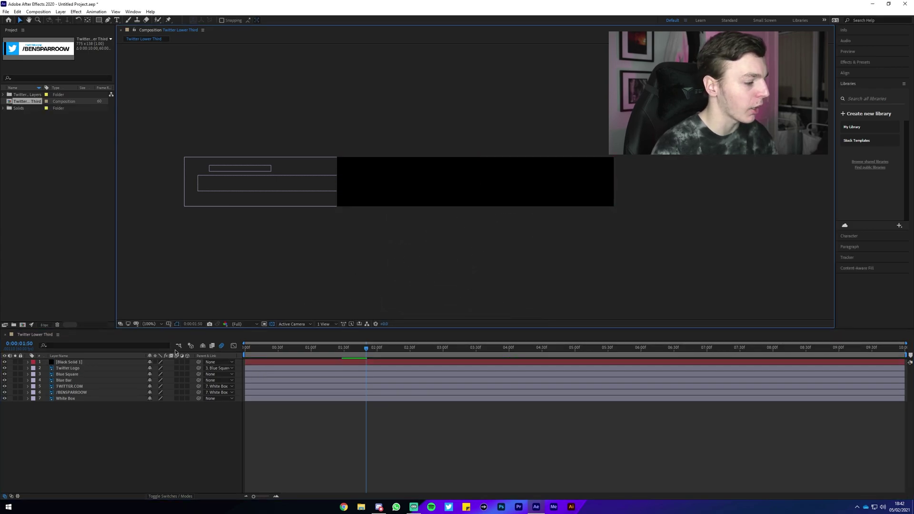
drag(90, 361, 98, 396)
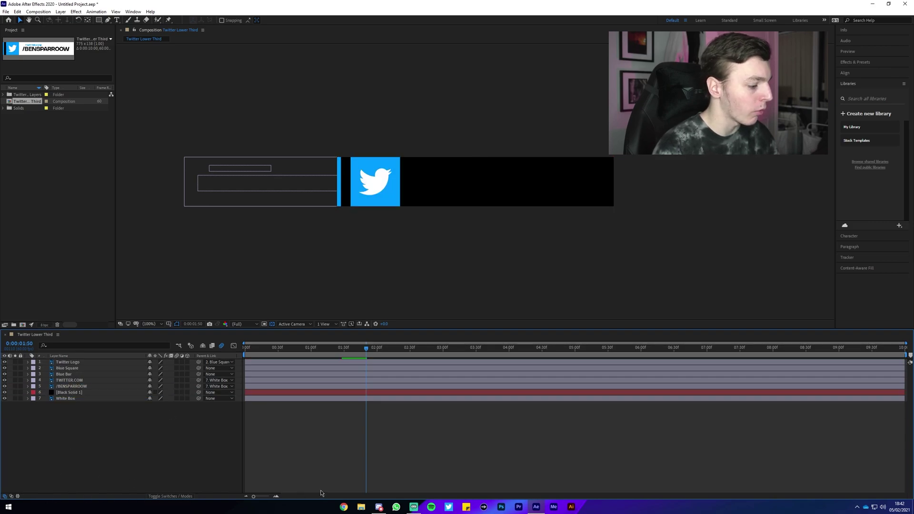
Step: Show the Modes columns and shrink Black Solid 1 to a narrow strip beside the logo
click(166, 496)
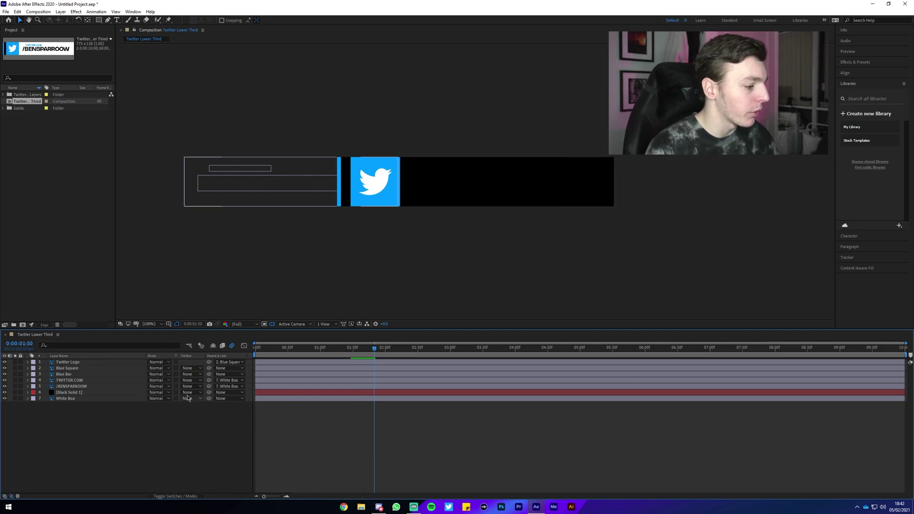
click(614, 186)
drag(614, 186, 365, 191)
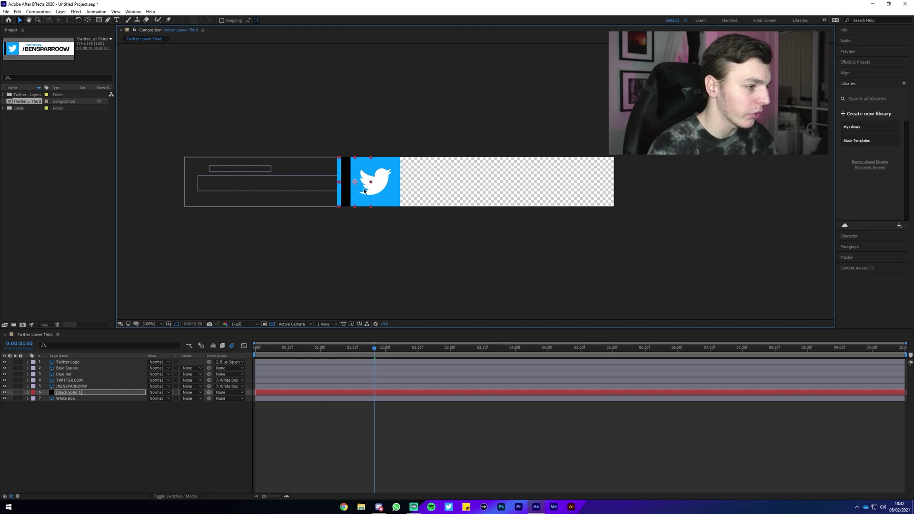
click(500, 249)
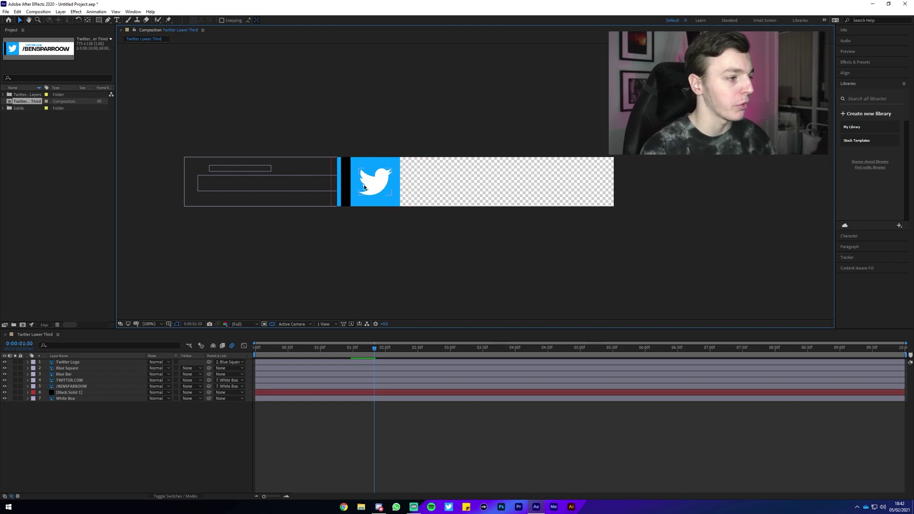
click(339, 182)
click(238, 183)
click(395, 200)
click(345, 182)
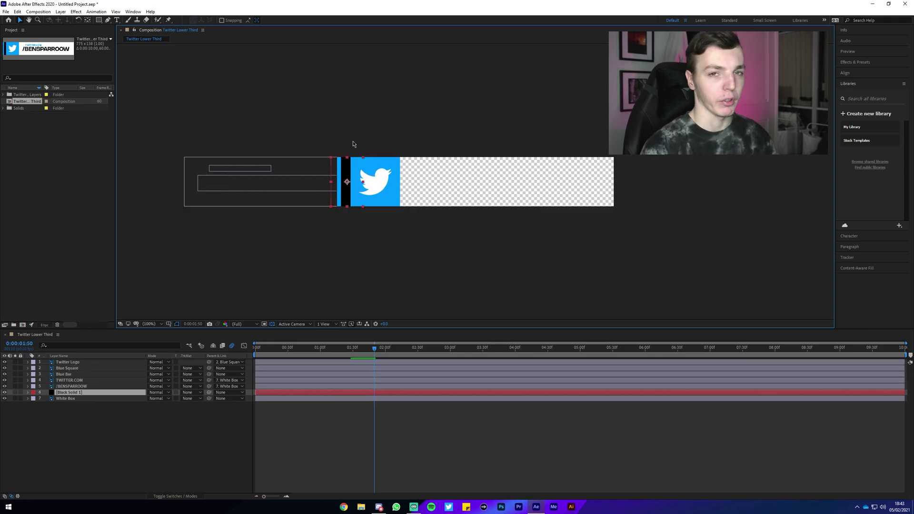
click(71, 410)
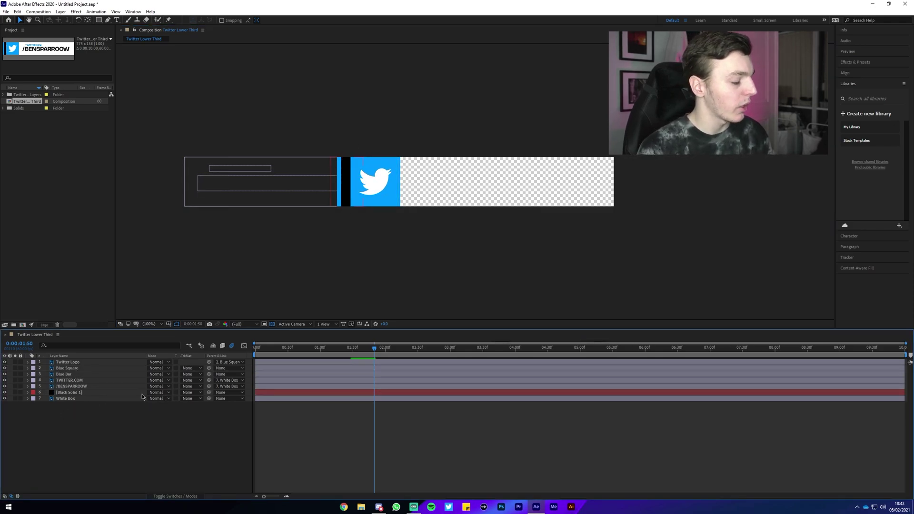
Step: Set White Box's TrkMat to Alpha Inverted Matte and scrub to check the reveal
click(190, 400)
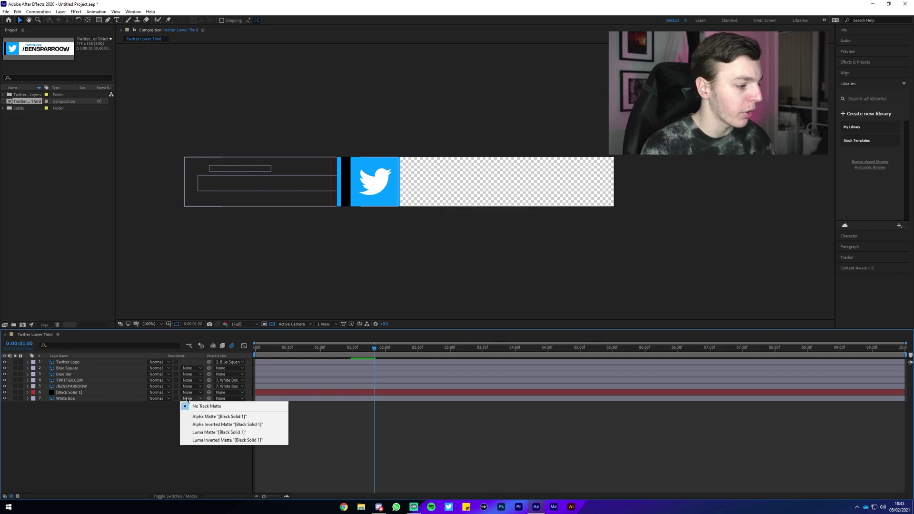
click(267, 424)
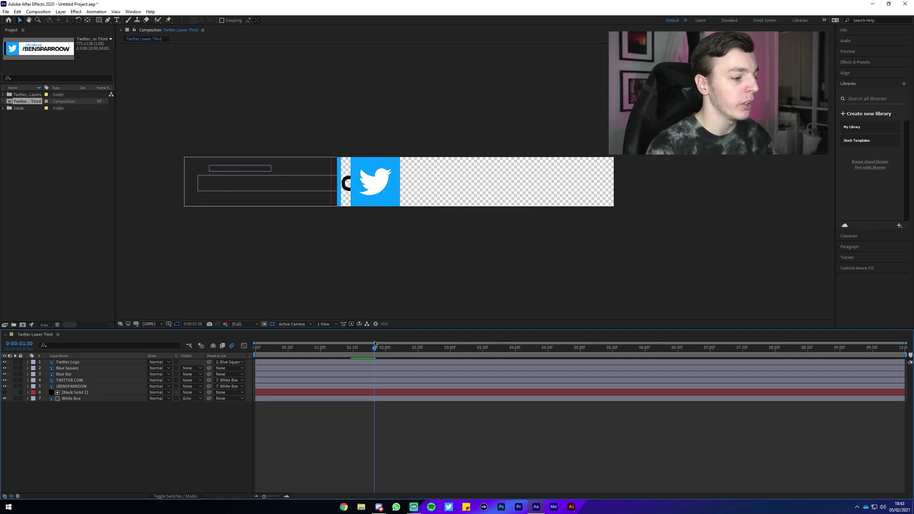
drag(374, 341, 409, 339)
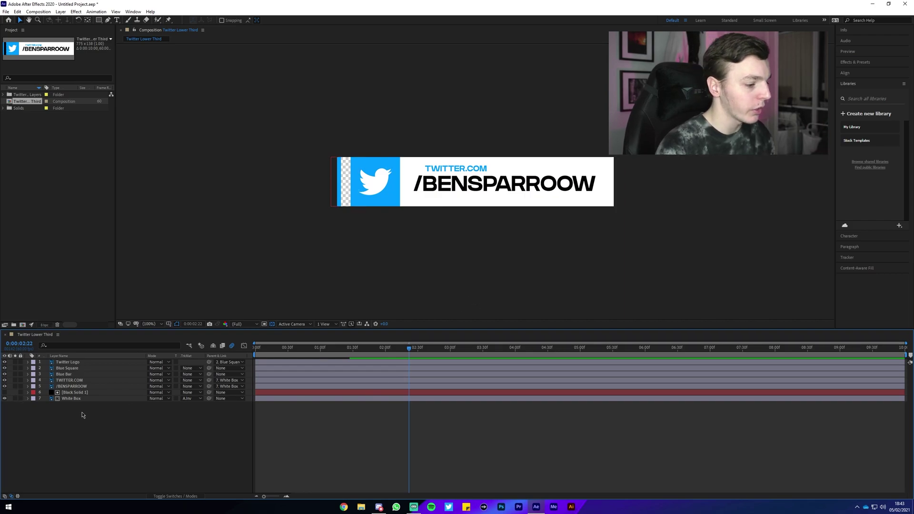
Step: Add Opacity keyframes to /BENSPARROOW and TWITTER.COM at 0:00:02:22, then move to 0:00:03:11
click(28, 398)
click(33, 411)
click(465, 231)
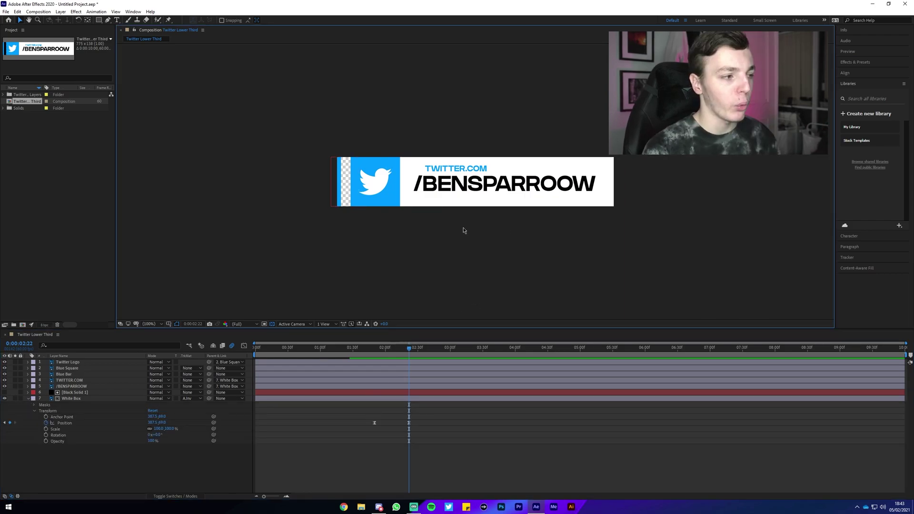
click(28, 398)
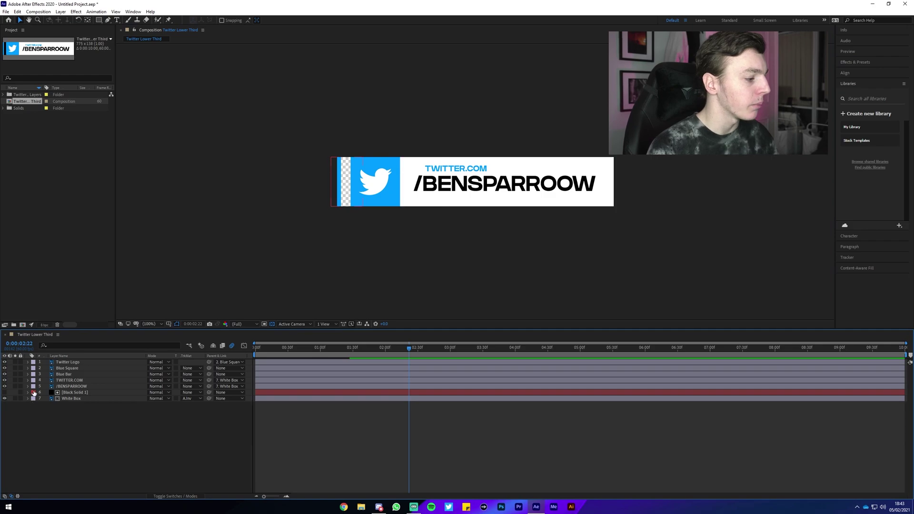
click(28, 386)
click(28, 381)
click(34, 387)
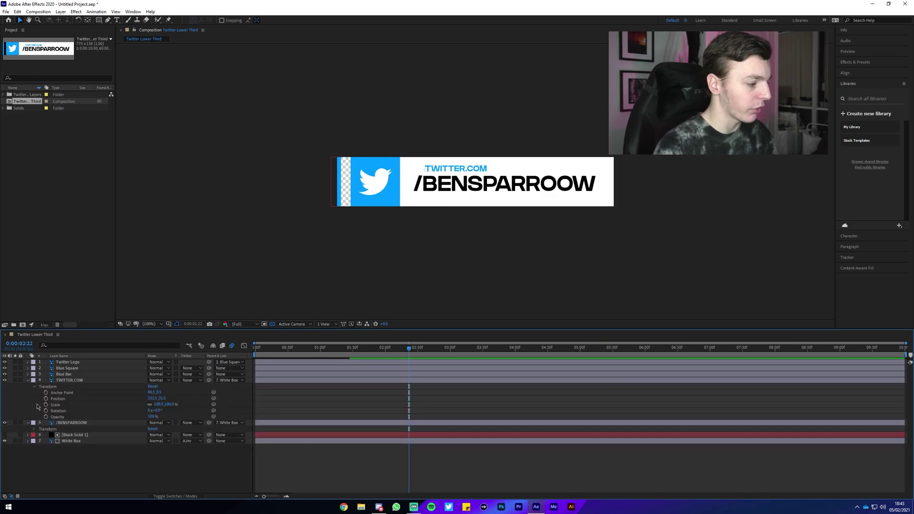
click(34, 429)
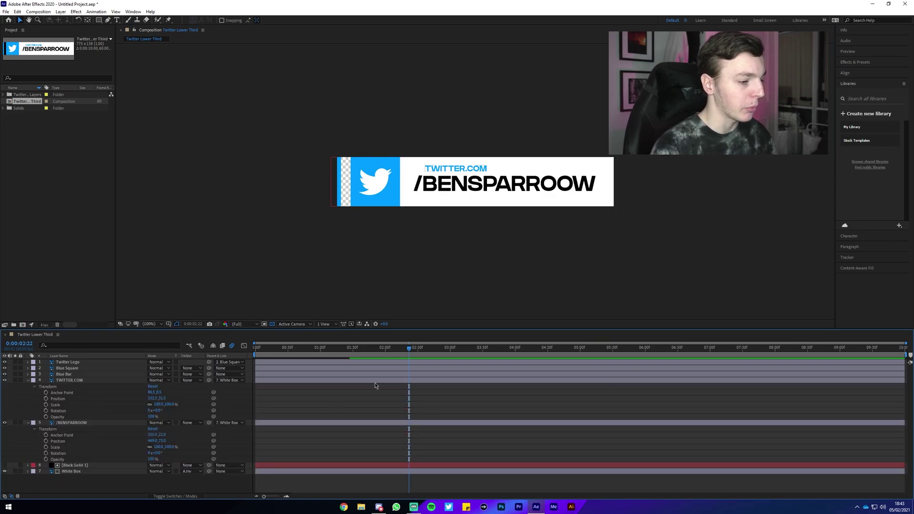
click(45, 459)
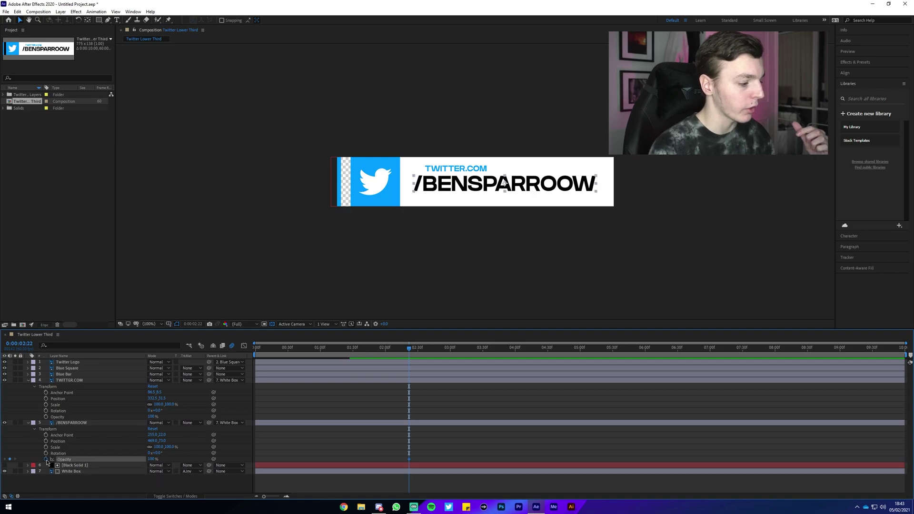
click(46, 417)
drag(416, 351, 462, 350)
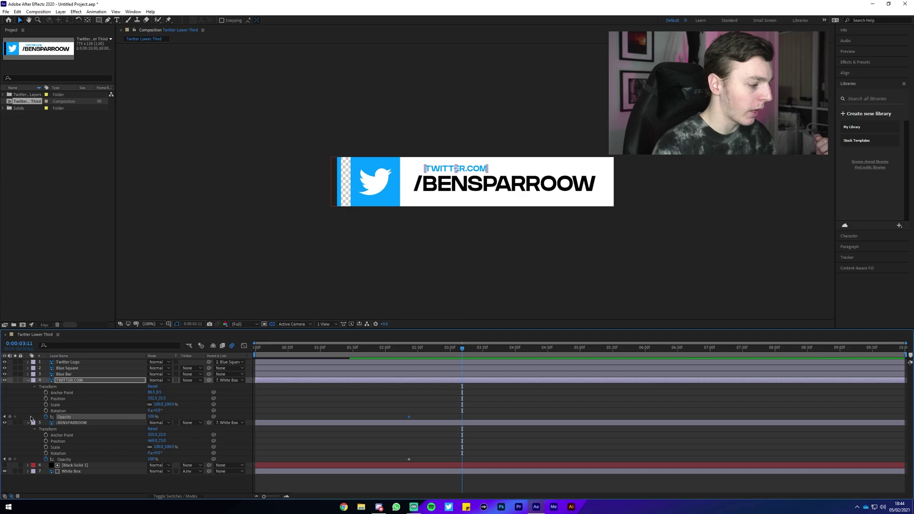
Step: Enable Position keyframing on TWITTER.COM and /BENSPARROOW and add end keyframes at 0:00:02:51
click(9, 459)
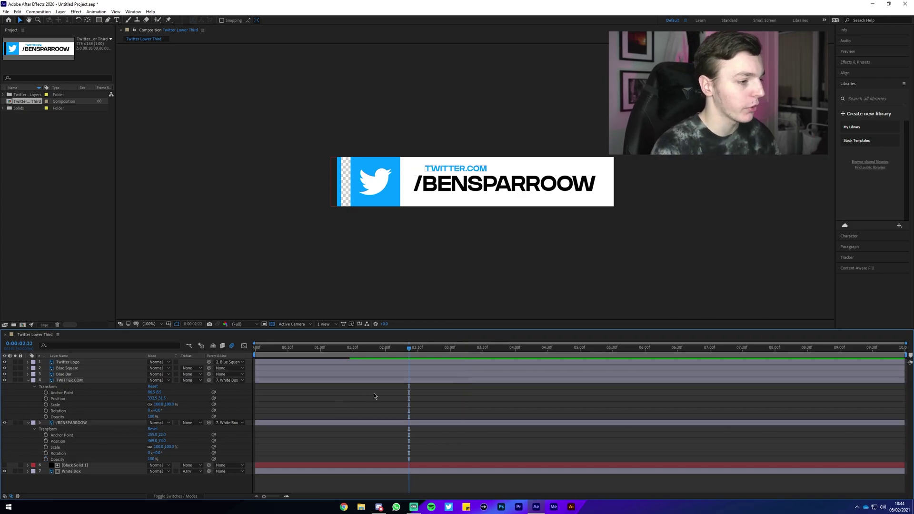
click(46, 399)
click(46, 441)
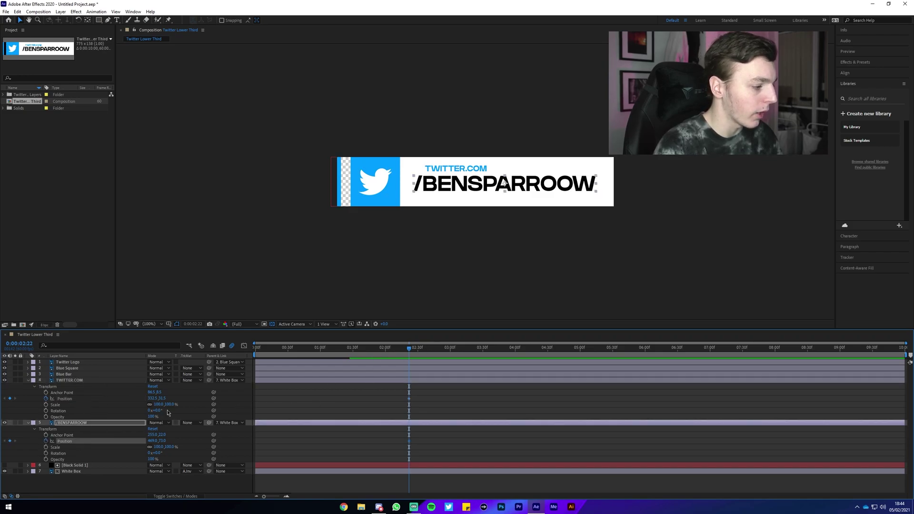
key(shift+Page_Down)
key(shift+Page_Down)
key(shift+Page_Down)
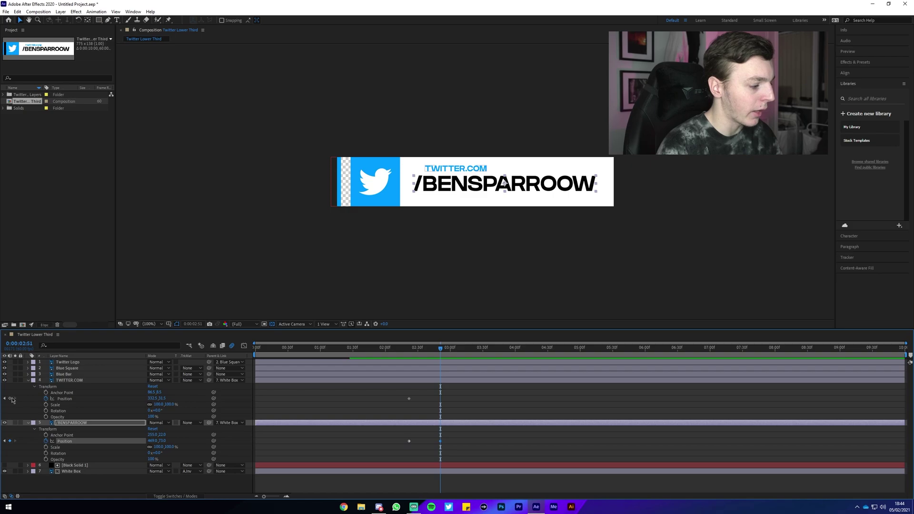
click(10, 399)
click(429, 421)
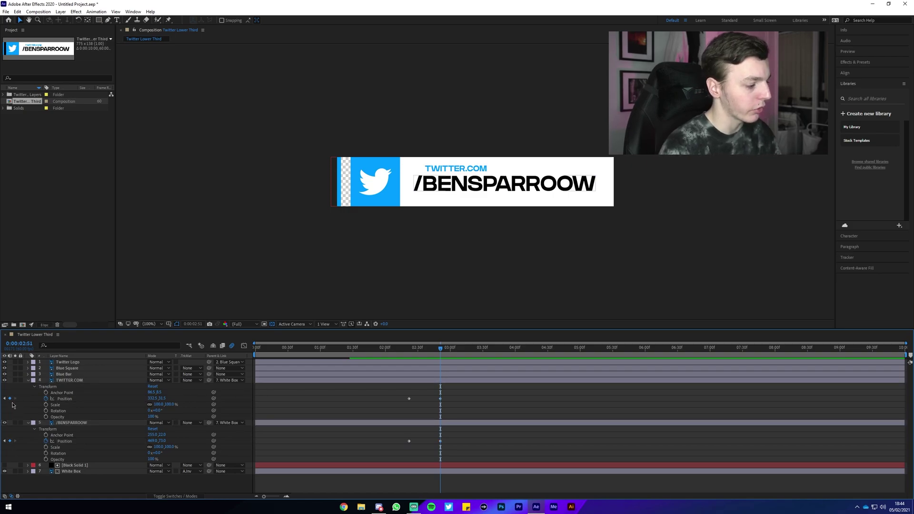
Step: At 0:00:02:22, move both text lines lower as their starting positions
key(shift+Page_Up)
key(shift+Page_Up)
key(shift+Page_Up)
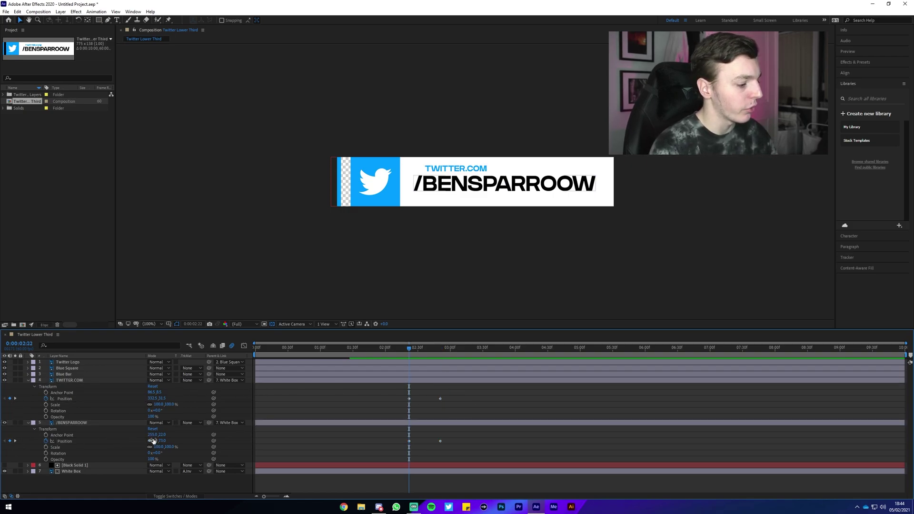
click(85, 441)
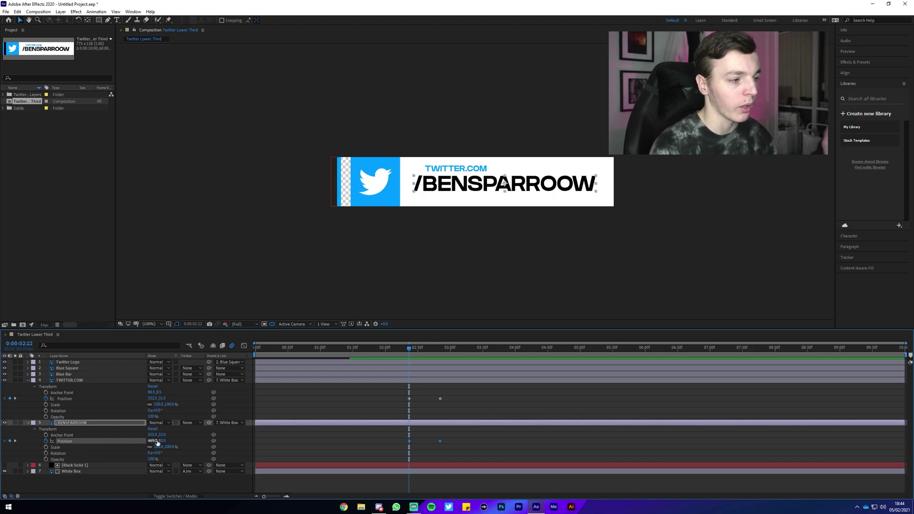
drag(160, 441, 537, 418)
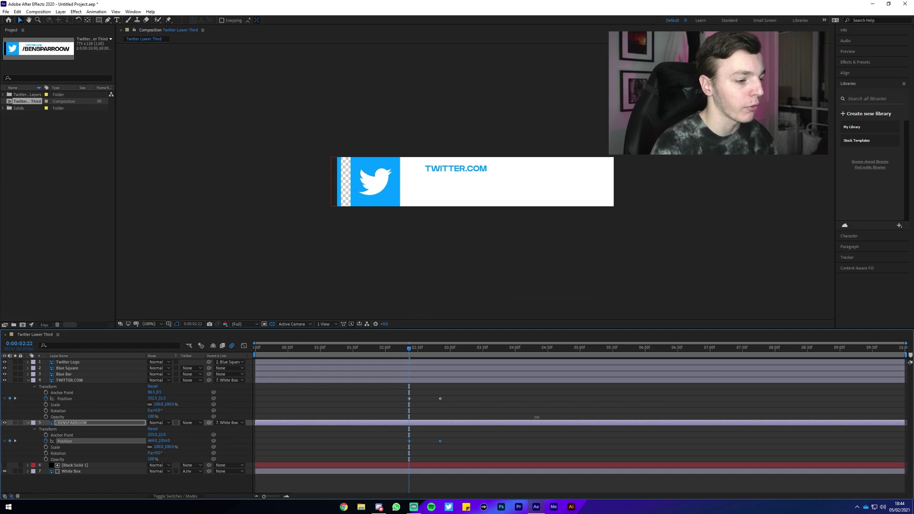
drag(369, 425, 194, 424)
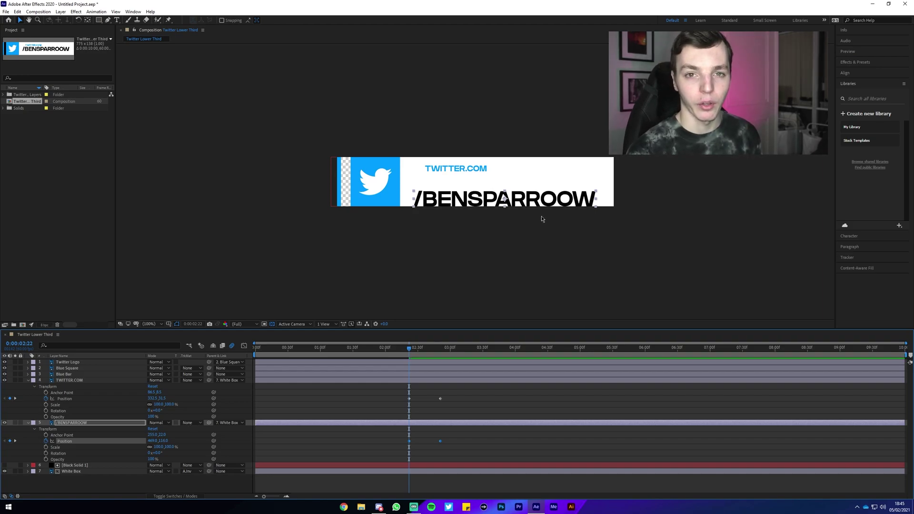
click(491, 168)
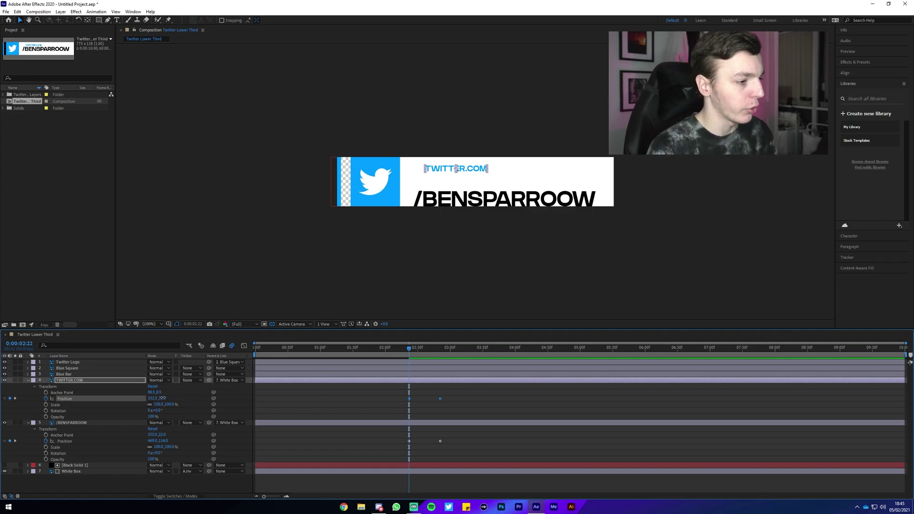
drag(162, 398, 175, 399)
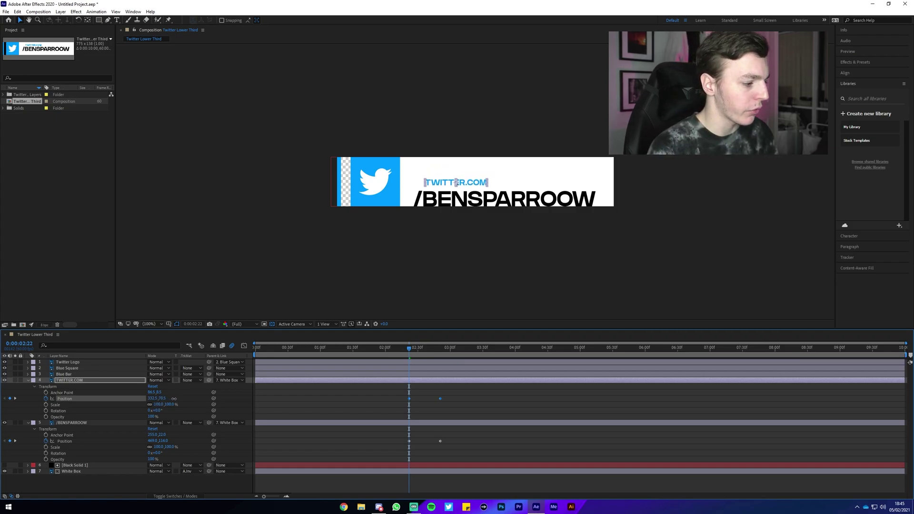
click(557, 253)
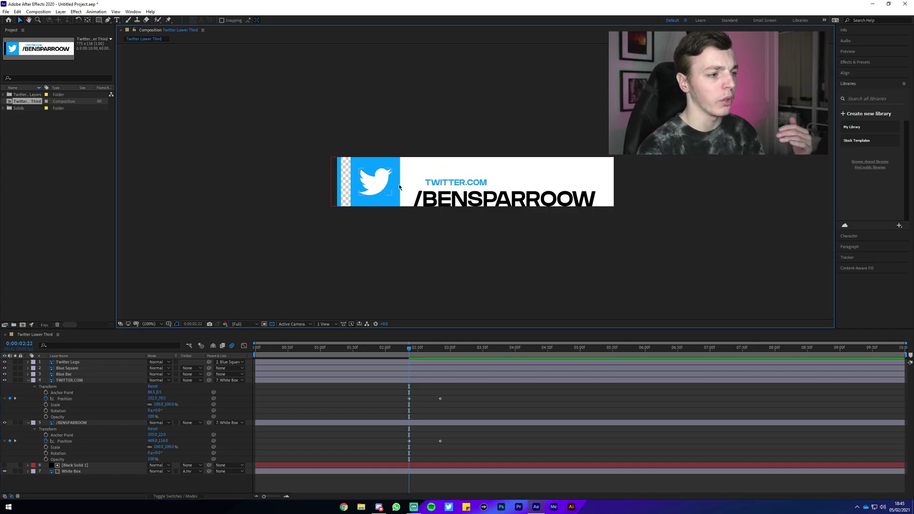
Step: At the end keyframes, raise /BENSPARROOW and TWITTER.COM into their final places
key(k)
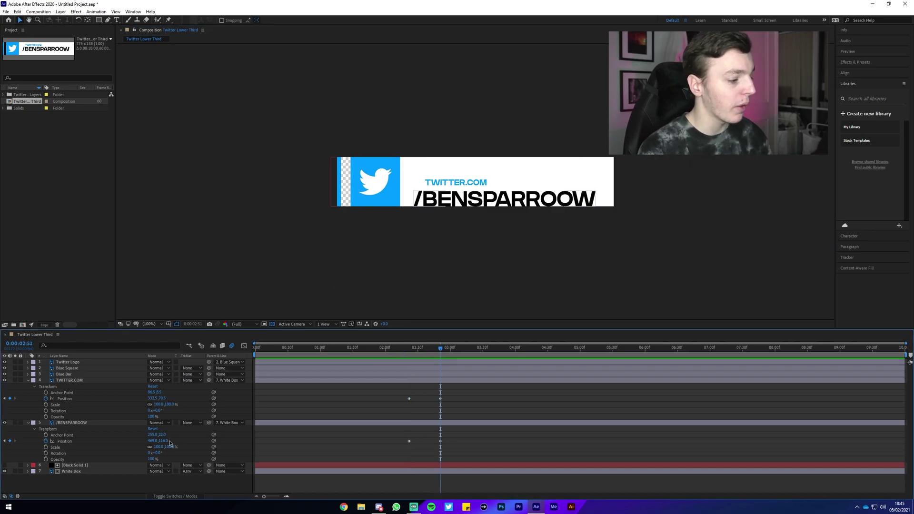
drag(166, 441, 152, 442)
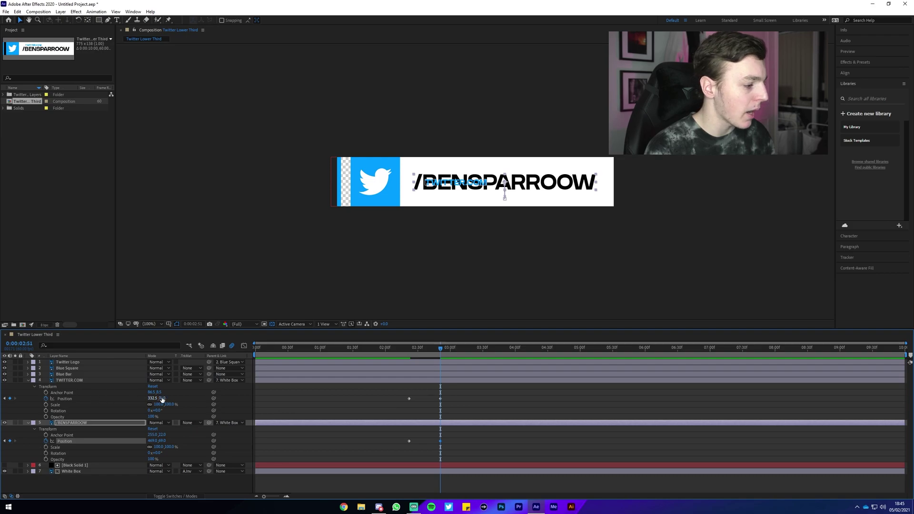
drag(167, 398, 150, 394)
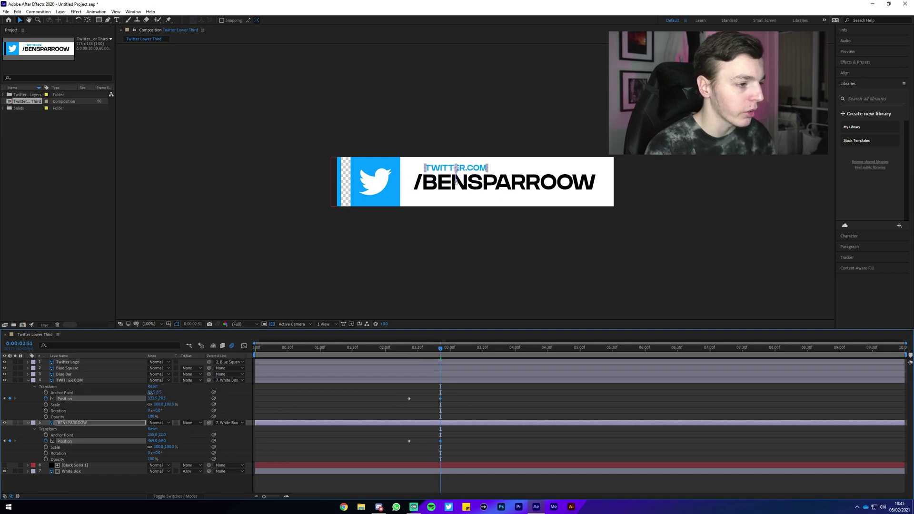
click(489, 248)
key(Home)
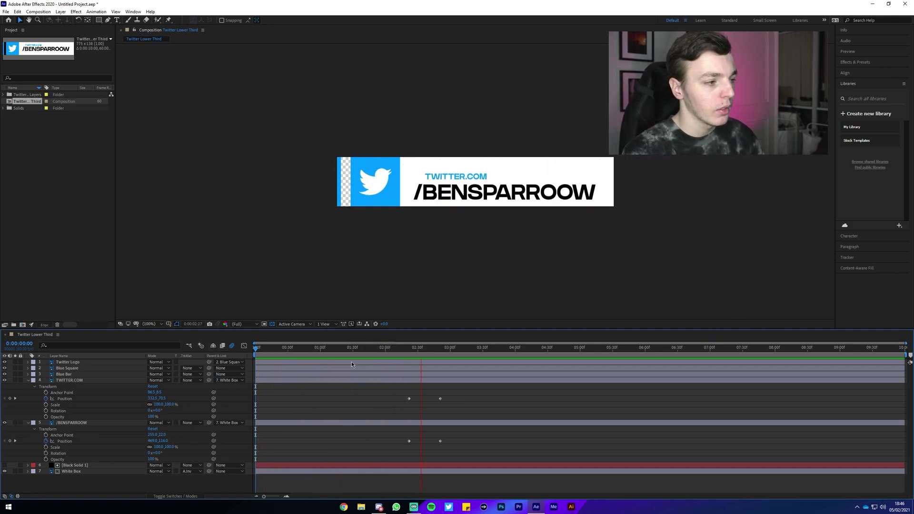
Step: Trim the White Box layer to begin at the playhead, around 0:00:01:31
key(space)
mouse_move(348, 355)
mouse_down()
mouse_move(330, 343)
mouse_move(357, 345)
mouse_up()
click(254, 434)
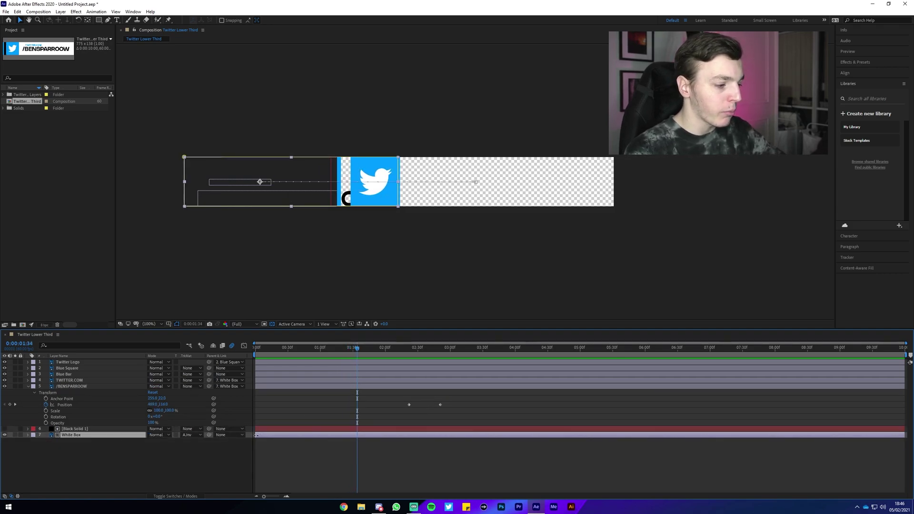
key(Home)
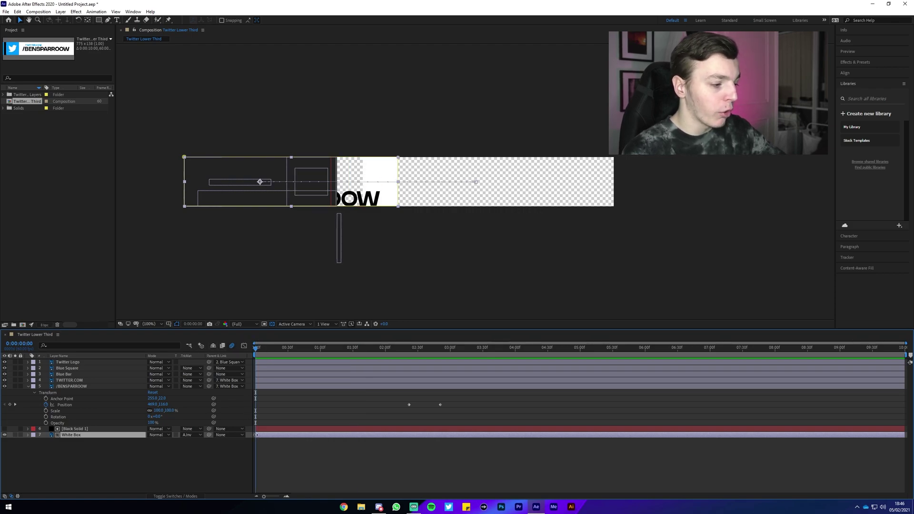
drag(255, 435, 273, 436)
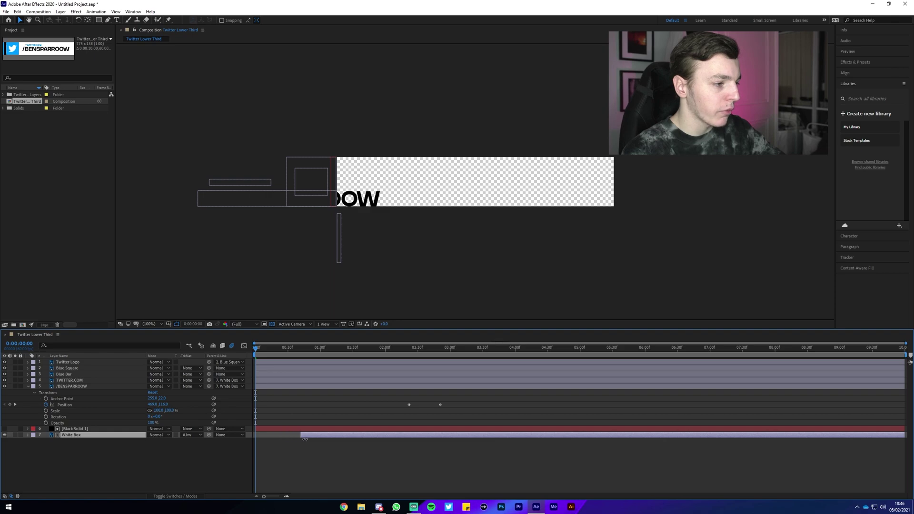
drag(285, 353, 353, 353)
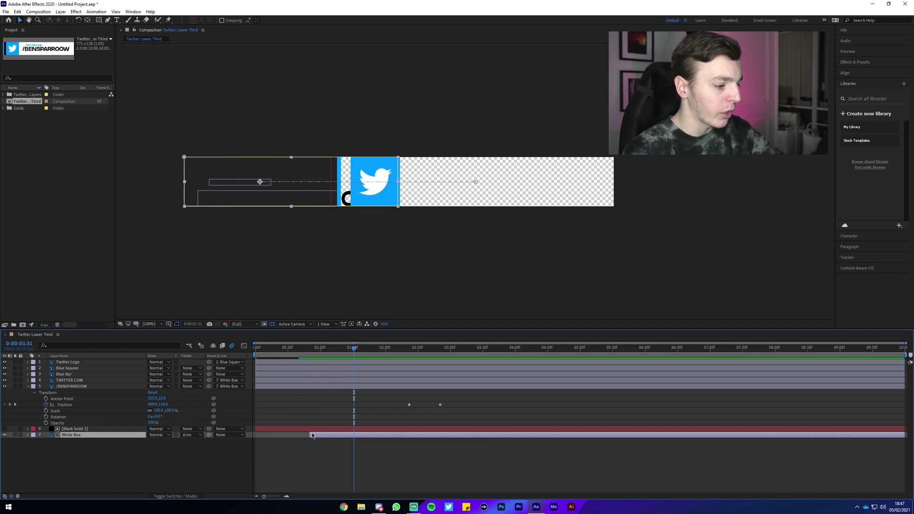
drag(312, 435, 354, 436)
Step: Trim both text layers to start at the same frame and preview from the start
click(269, 387)
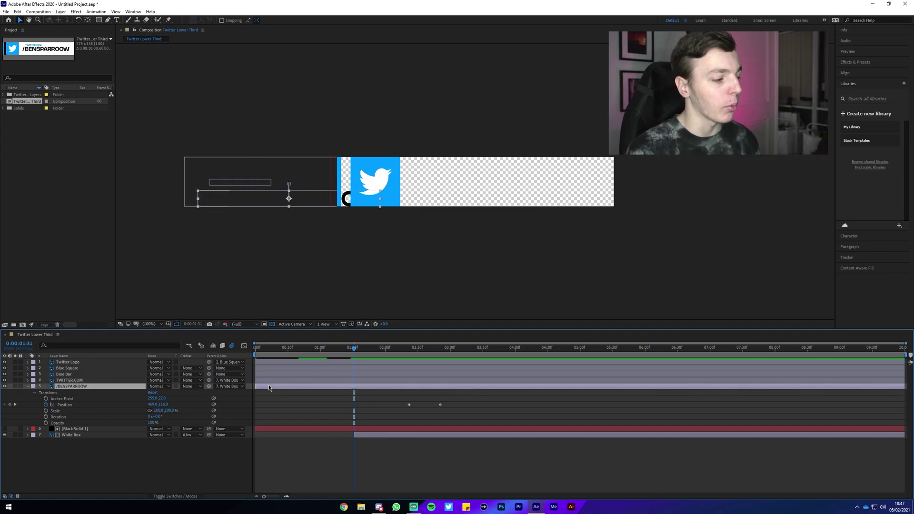
drag(256, 387, 349, 380)
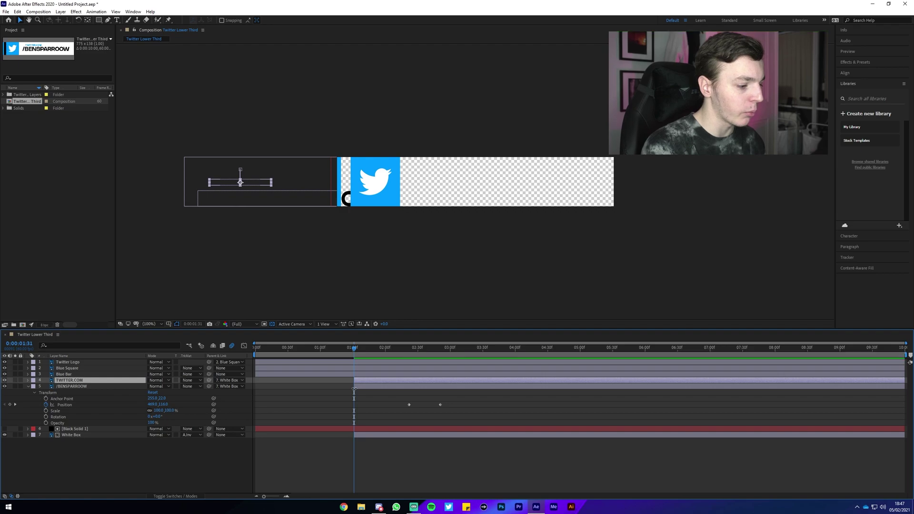
click(373, 399)
key(Home)
key(space)
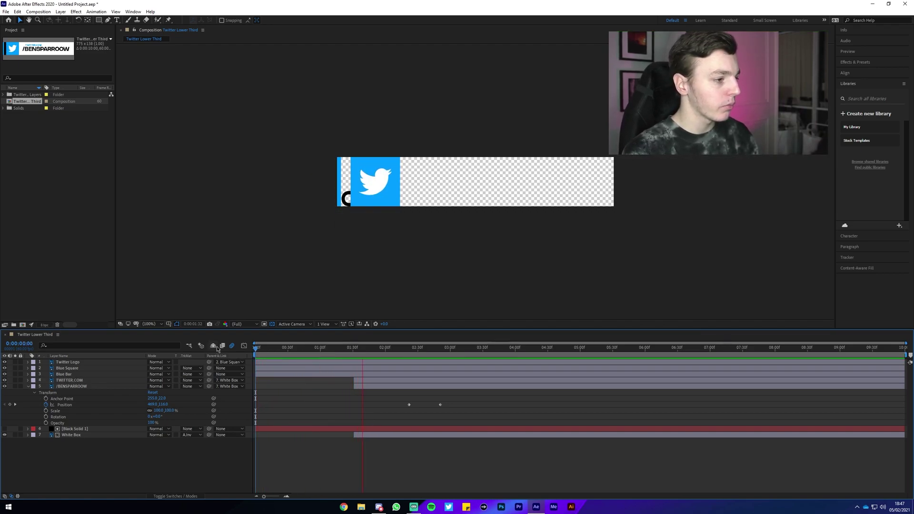
Step: Add starting Opacity keyframes at 0% on TWITTER.COM and /BENSPARROOW
key(space)
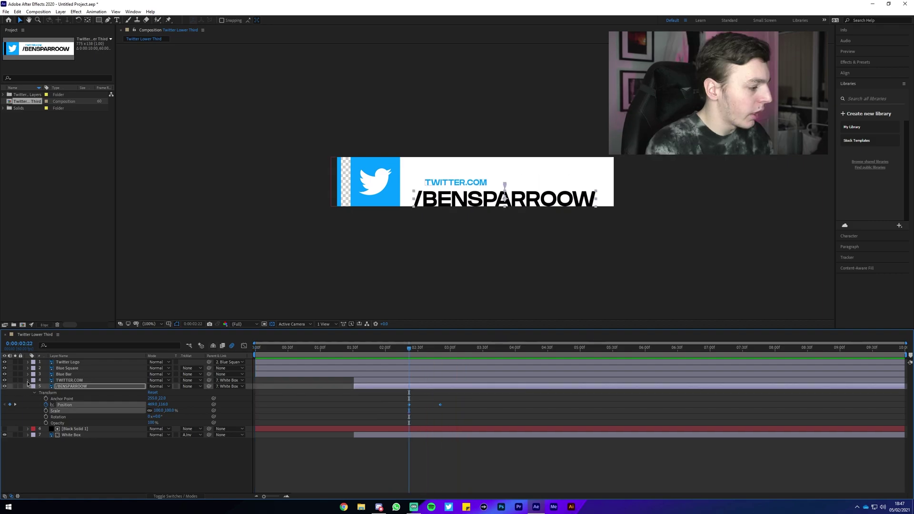
drag(462, 405, 381, 396)
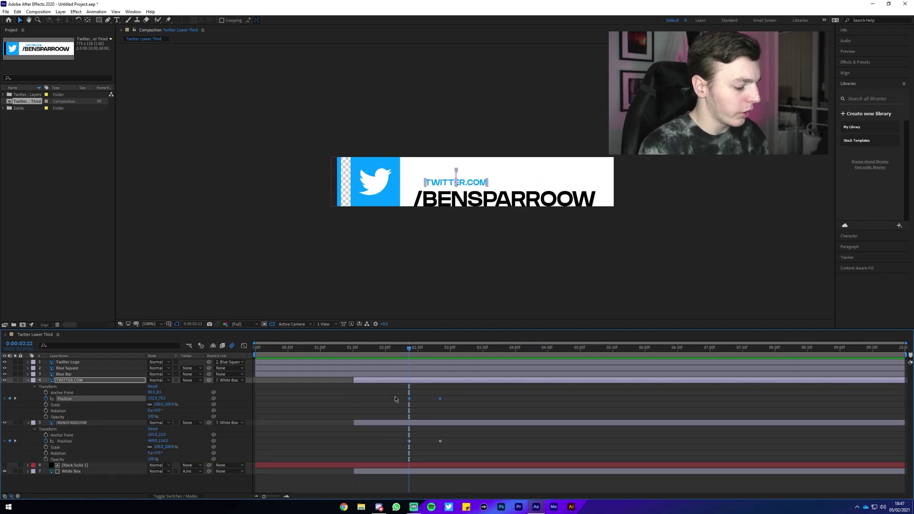
drag(459, 439, 376, 449)
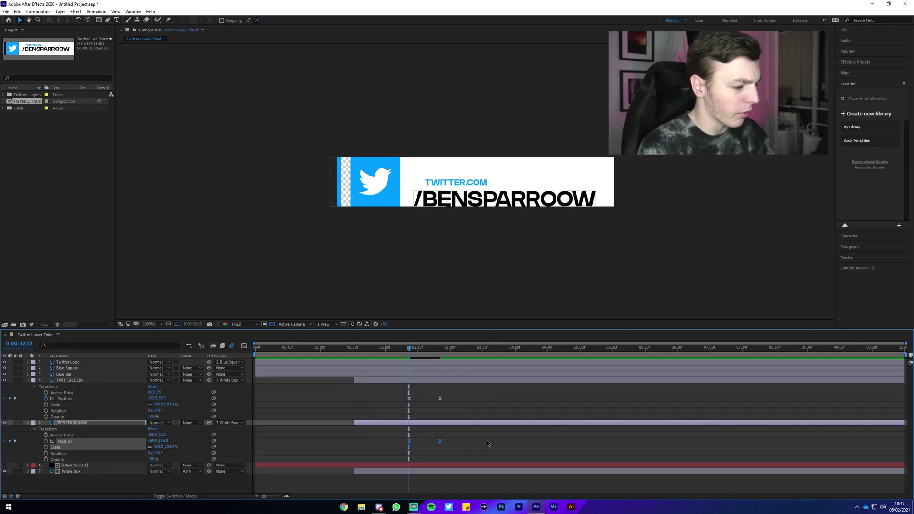
click(46, 417)
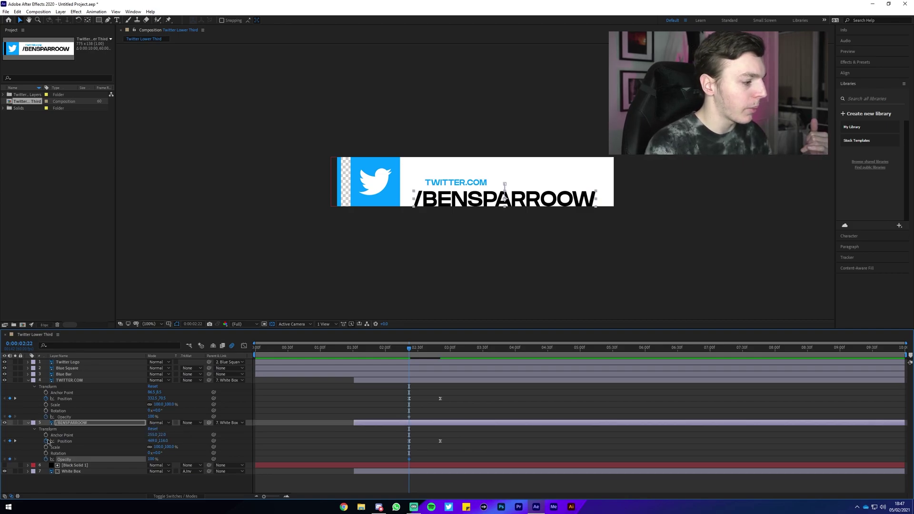
click(46, 460)
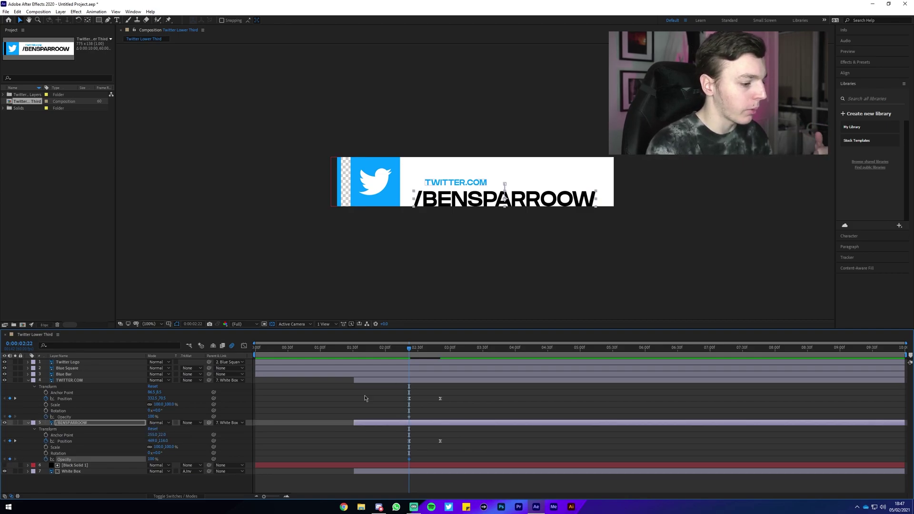
mouse_move(150, 459)
mouse_down()
mouse_move(1, 442)
mouse_move(158, 459)
mouse_up()
drag(150, 417, 95, 416)
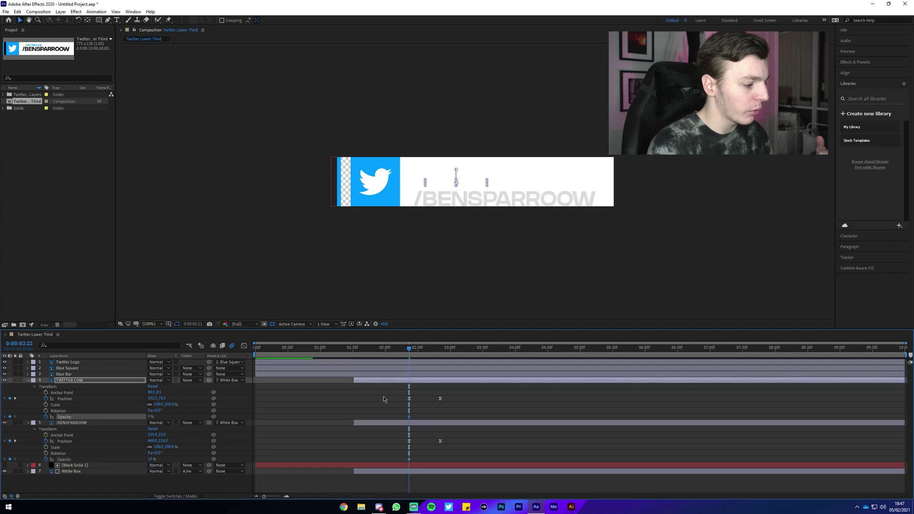
click(270, 410)
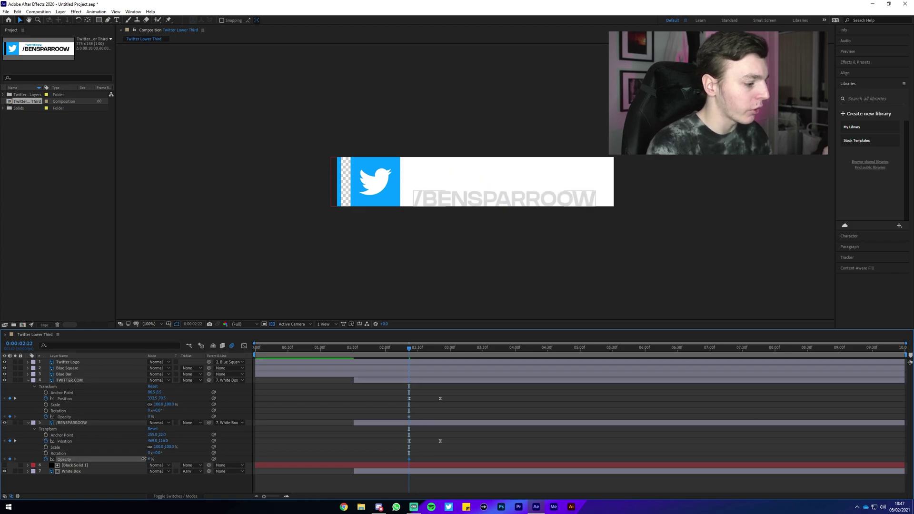
drag(150, 459, 142, 459)
Step: At 0:00:02:51, set both text layers' Opacity keyframes to 100%
click(347, 410)
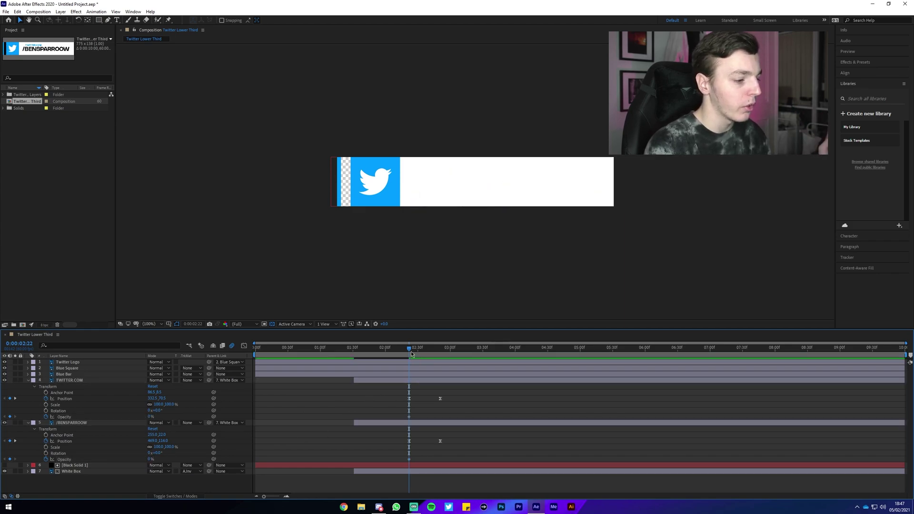
drag(411, 350, 442, 354)
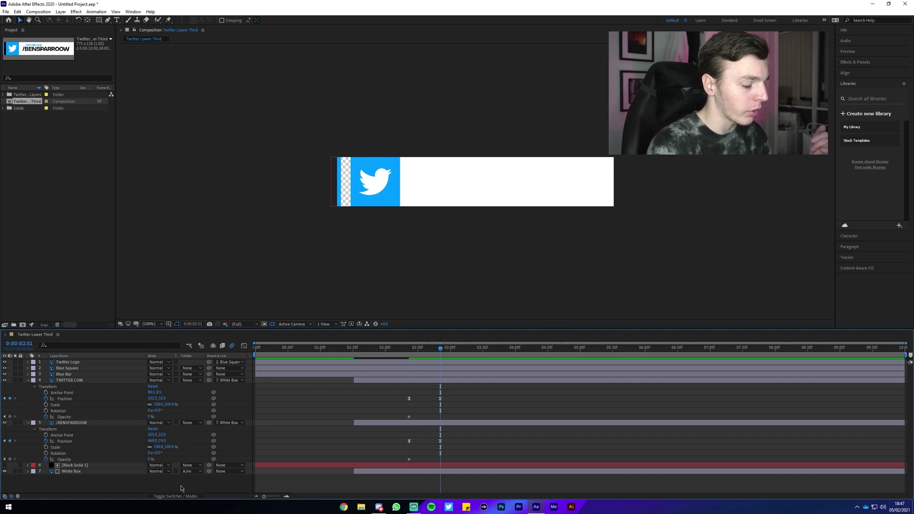
click(9, 459)
click(151, 459)
text(100)
key(Return)
click(10, 417)
click(150, 417)
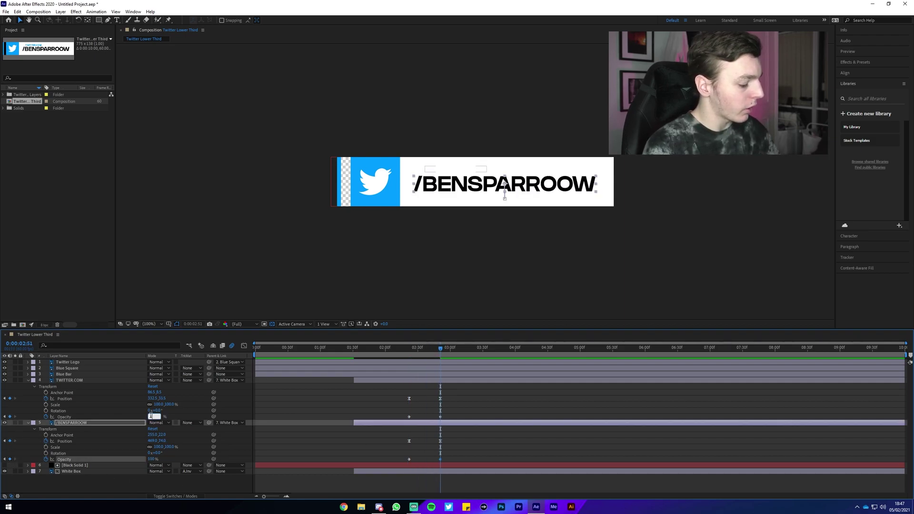
text(100)
key(Return)
click(291, 404)
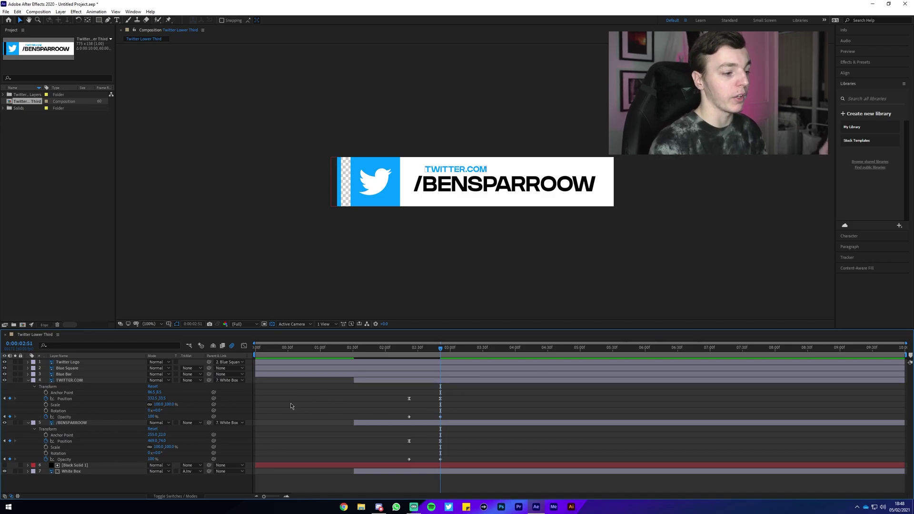
drag(440, 355, 233, 350)
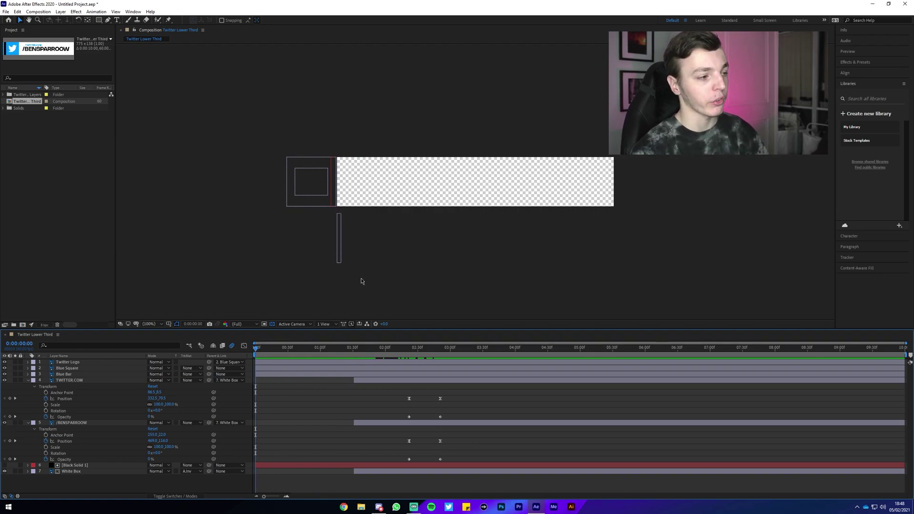
Step: Preview, then shift both text lines' end Position and Opacity keyframes a few frames earlier
key(space)
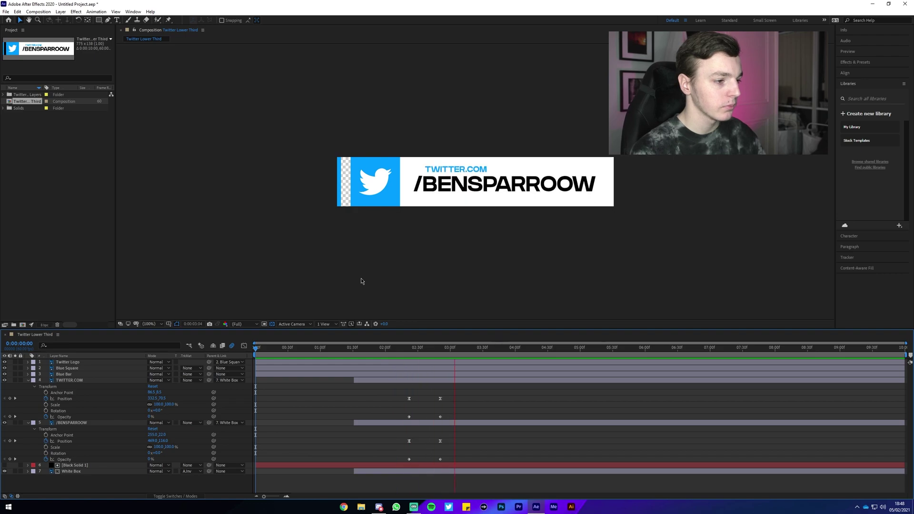
key(space)
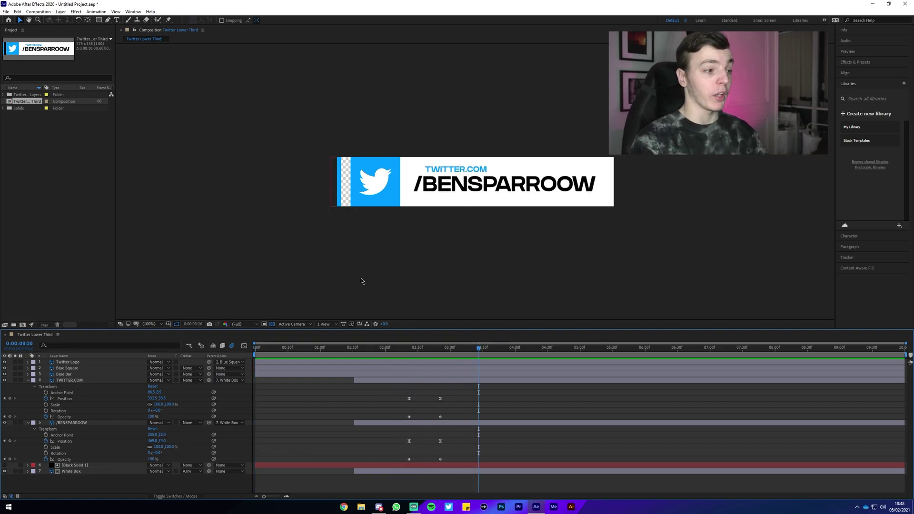
click(440, 441)
shift+click(439, 459)
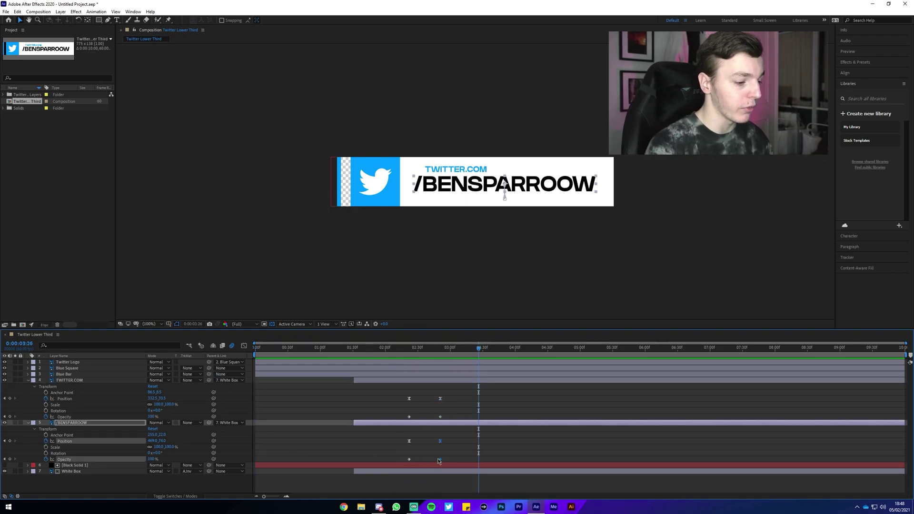
drag(438, 459, 435, 458)
click(440, 398)
shift+click(440, 417)
drag(440, 417, 437, 417)
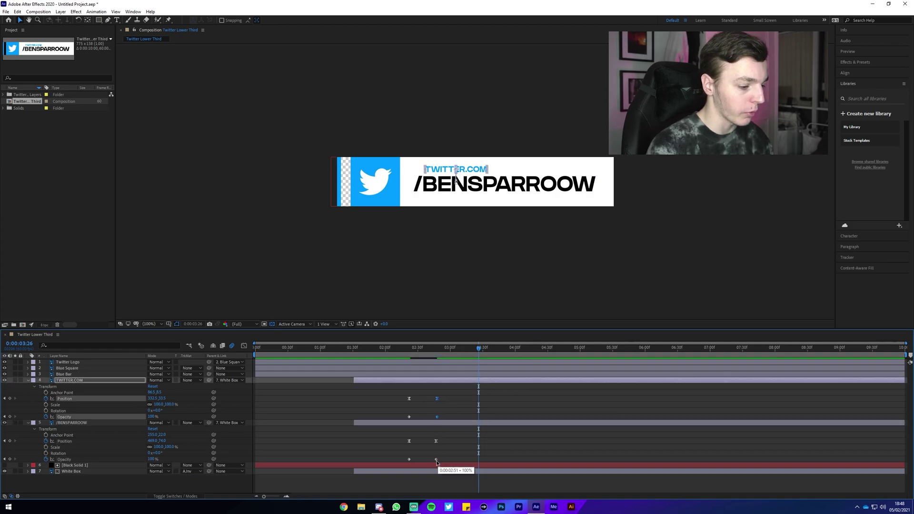
click(71, 423)
Step: Nudge White Box's second Position keyframe slightly earlier and preview the retimed intro
click(28, 380)
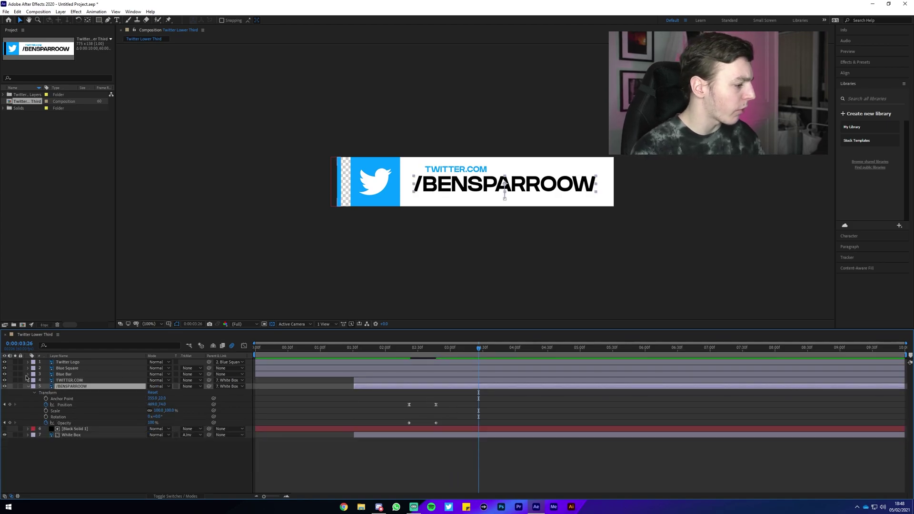
key(ctrl+shift+a)
click(28, 435)
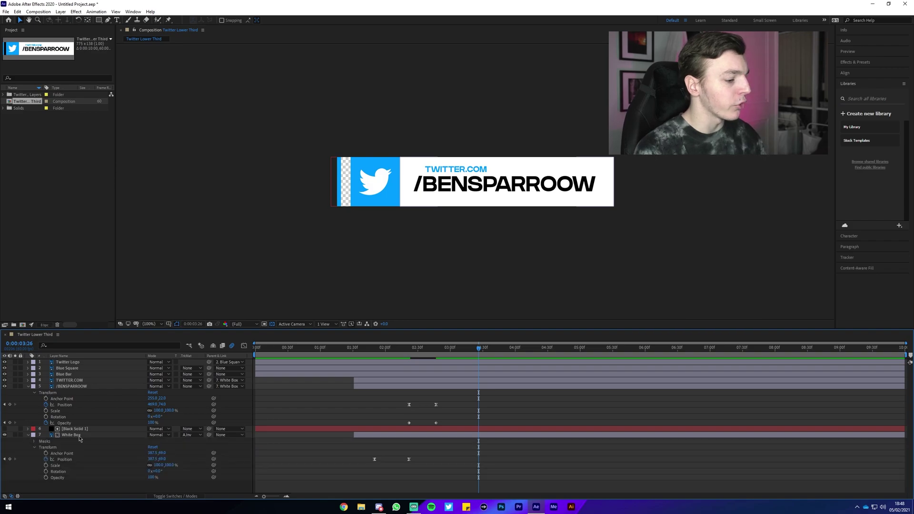
drag(409, 459, 404, 459)
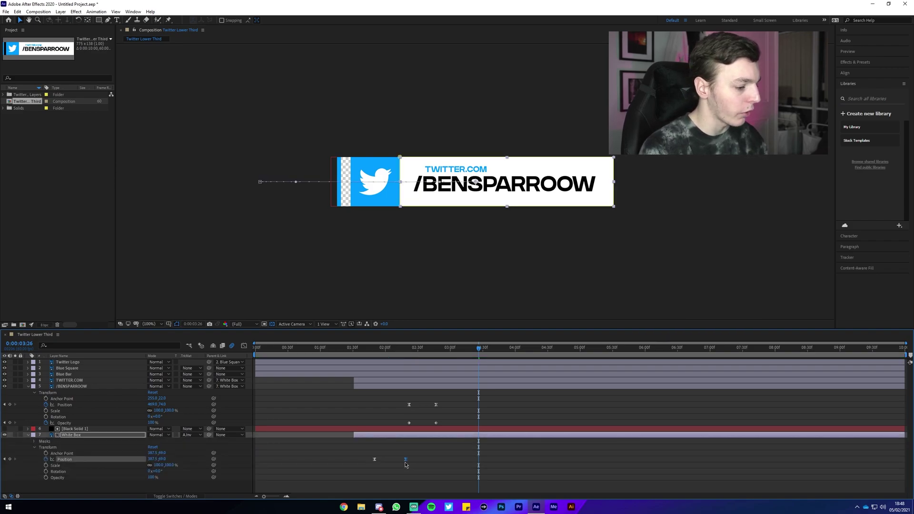
key(space)
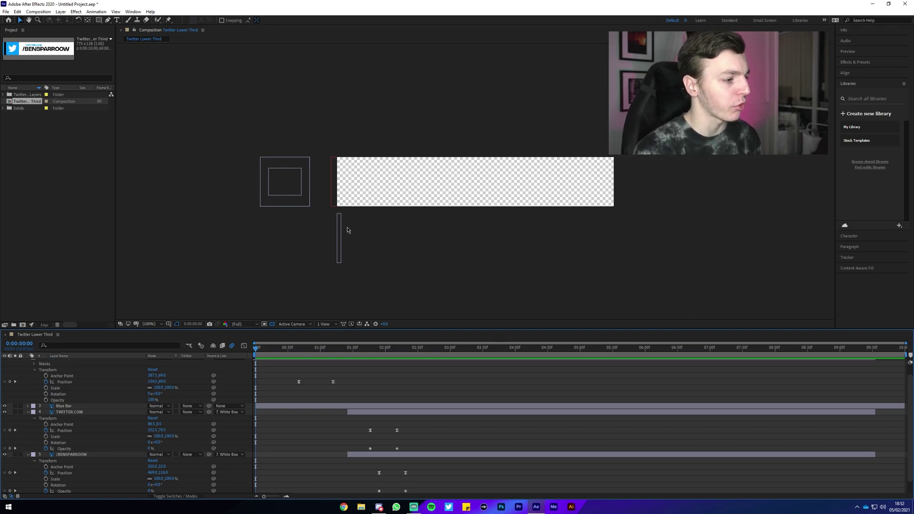
key(space)
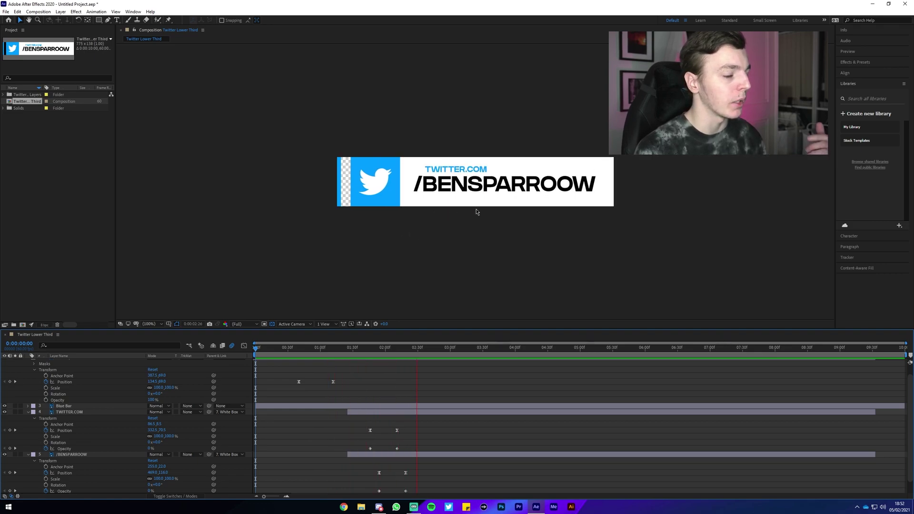
key(space)
key(space)
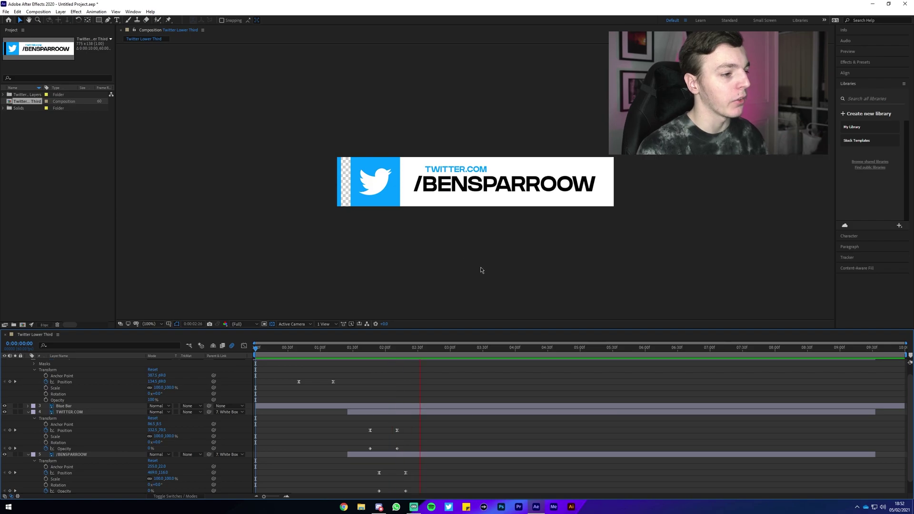
key(space)
key(space)
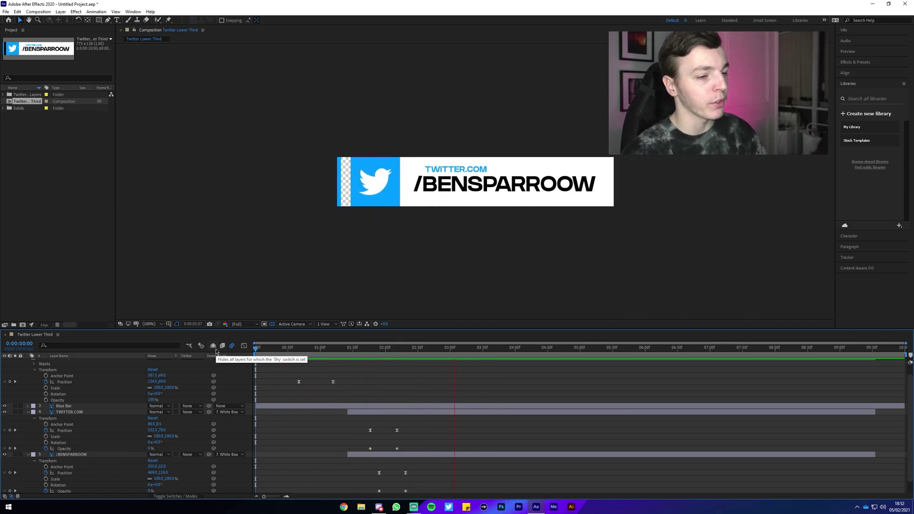
key(space)
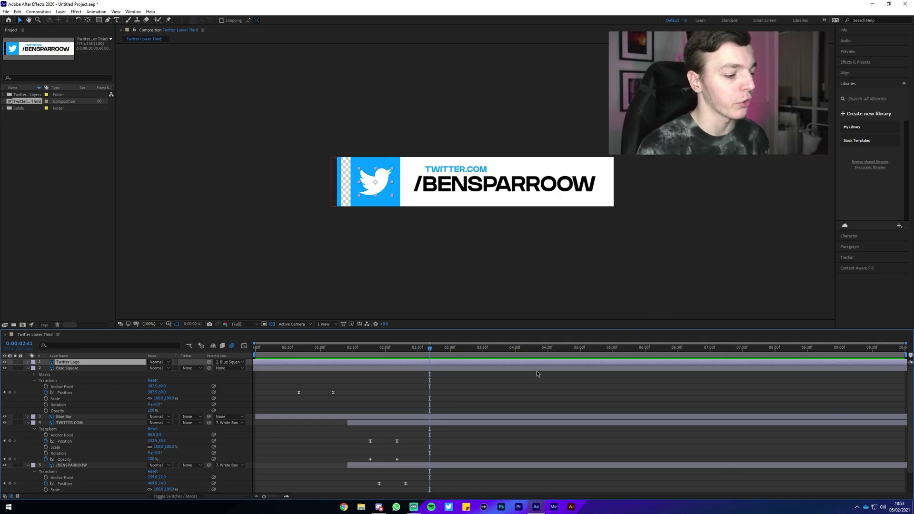
scroll(524, 390, down, 1)
click(461, 453)
drag(461, 454, 397, 478)
Step: Paste the text keyframes near 0:00:08:30 as outro keyframes for both text lines and preview
drag(528, 350, 807, 351)
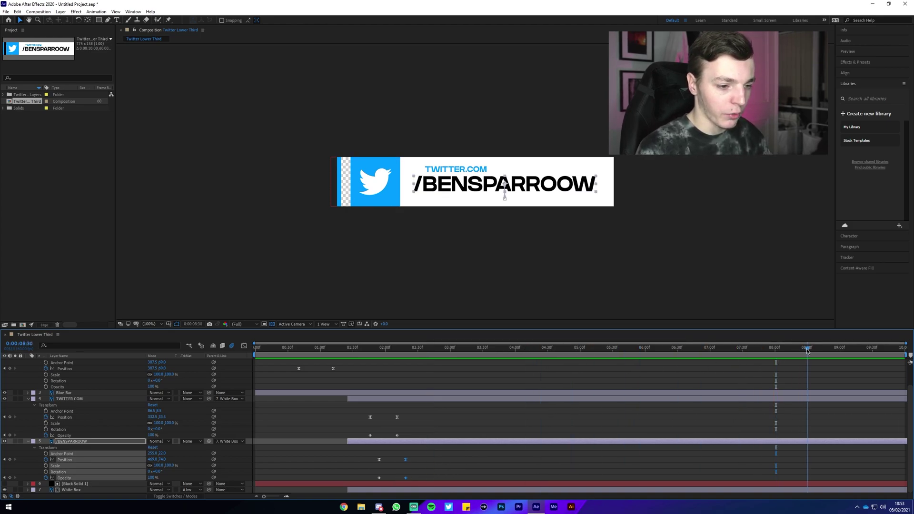
key(ctrl+v)
click(820, 351)
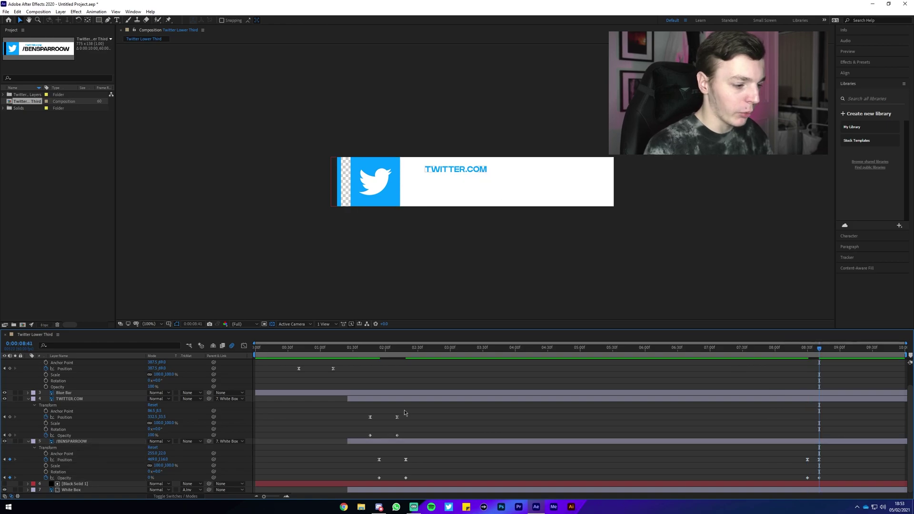
drag(357, 410, 374, 441)
key(ctrl+c)
key(ctrl+v)
mouse_move(832, 439)
mouse_down()
mouse_move(814, 409)
mouse_move(823, 435)
mouse_up()
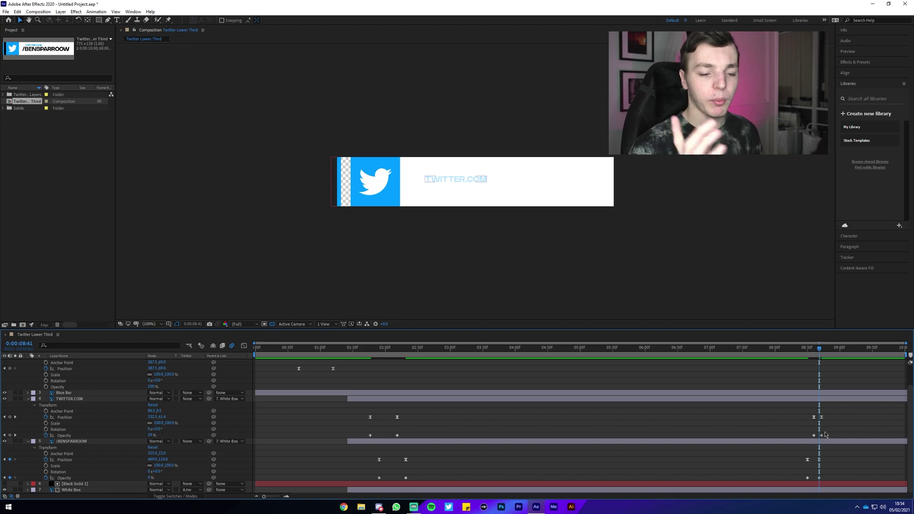
key(space)
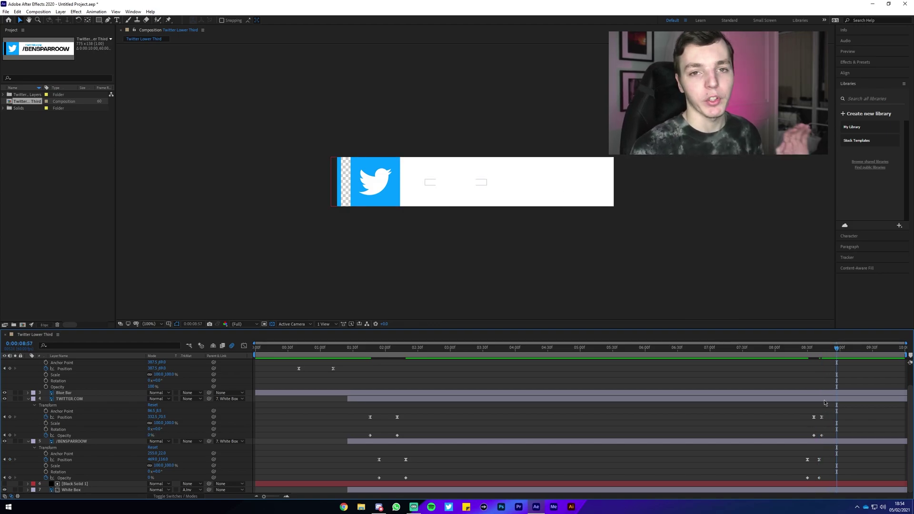
click(804, 350)
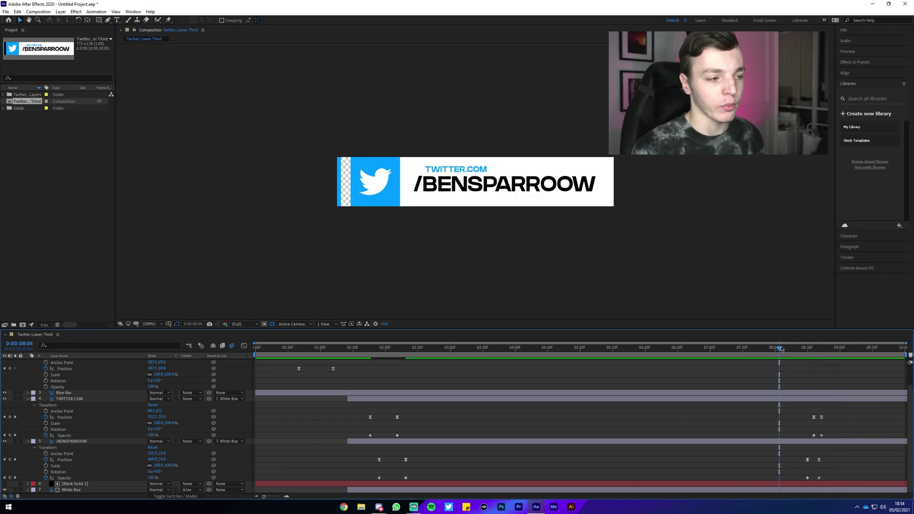
click(793, 348)
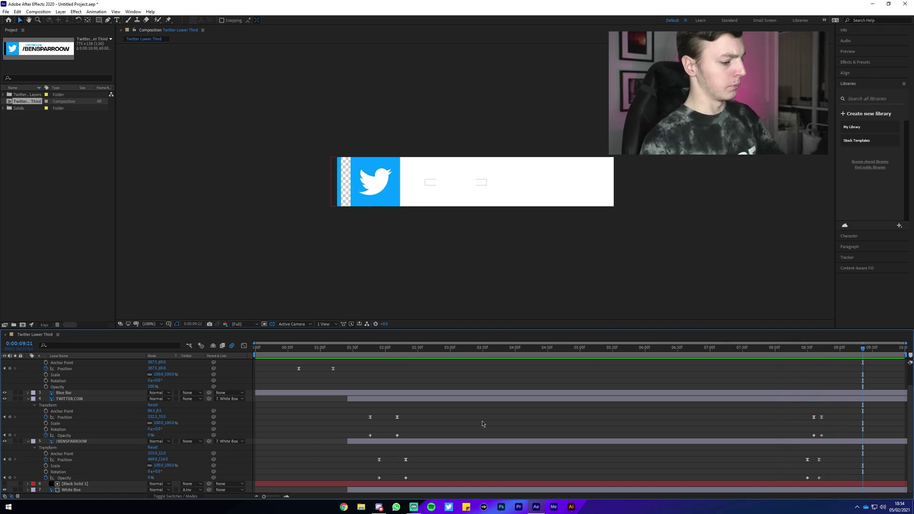
Step: Copy White Box's two Position keyframes and paste them at about 0:00:08:46
click(28, 490)
scroll(232, 479, down, 3)
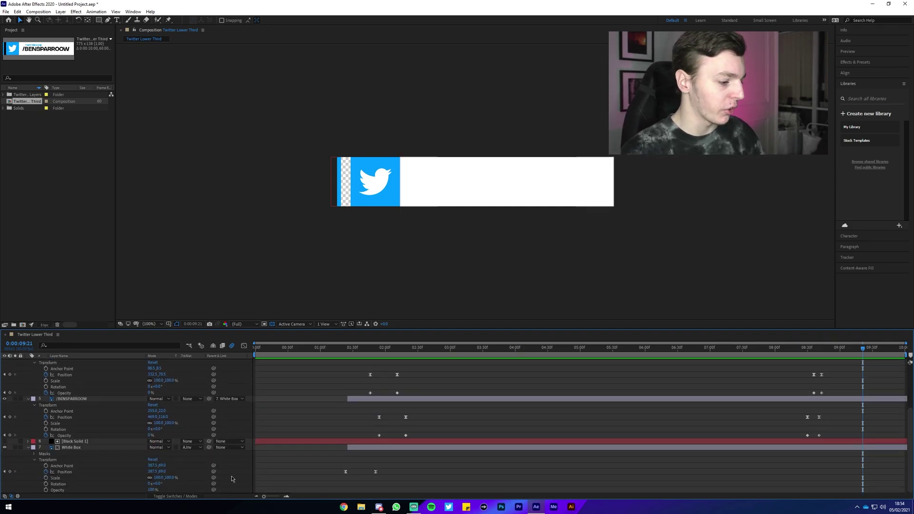
click(64, 448)
drag(329, 466, 423, 481)
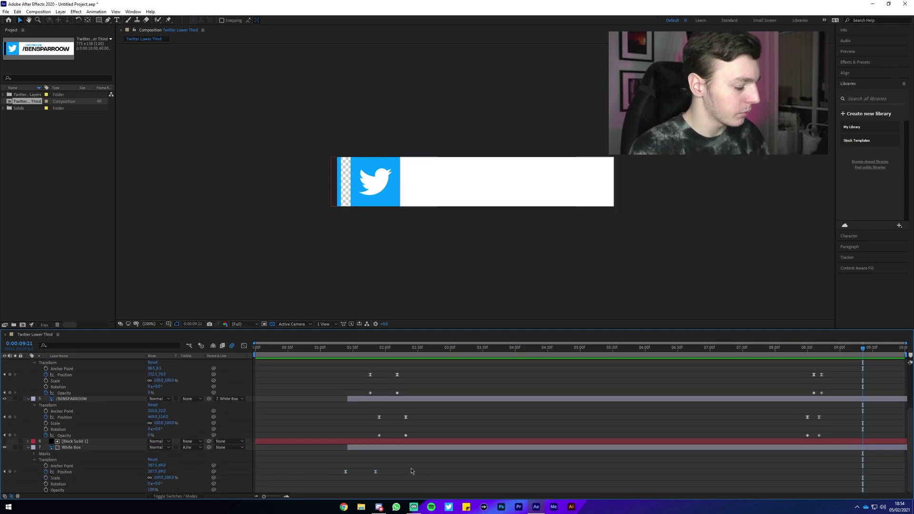
click(828, 349)
mouse_move(829, 352)
mouse_down()
mouse_move(785, 349)
mouse_move(842, 350)
mouse_up()
key(ctrl+v)
Step: Preview and scrub the White Box exit near the end of the composition
click(783, 355)
key(space)
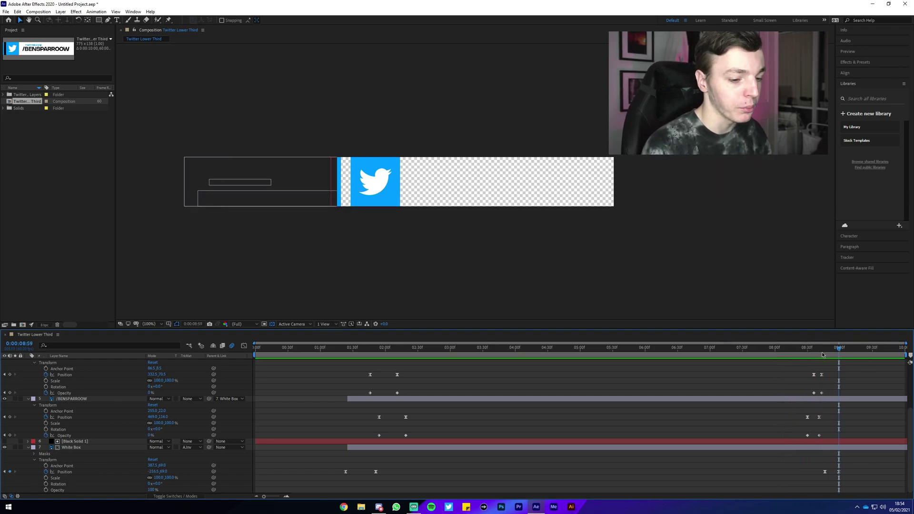
scroll(824, 350, up, 3)
drag(828, 348, 838, 348)
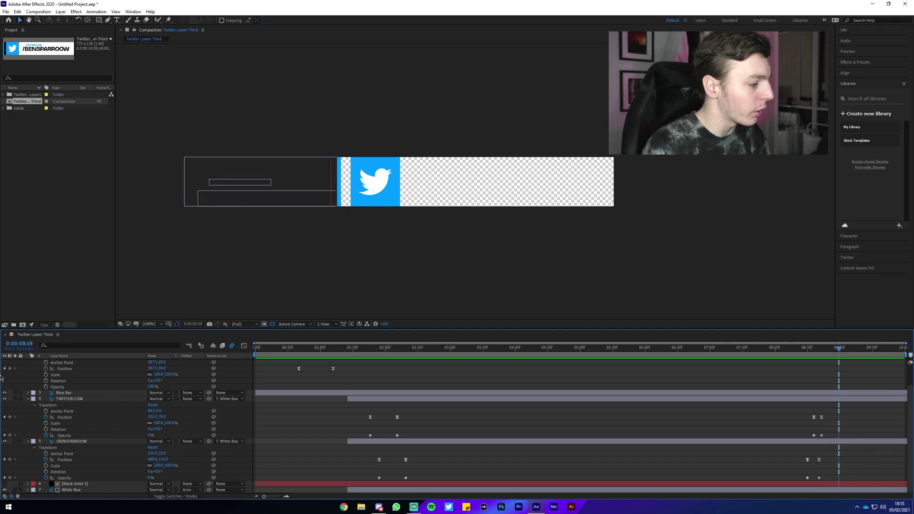
click(28, 399)
scroll(143, 405, up, 2)
Step: Paste the Blue Square's second Position keyframe at about 0:00:08:59 and check the outro around nine seconds
click(333, 393)
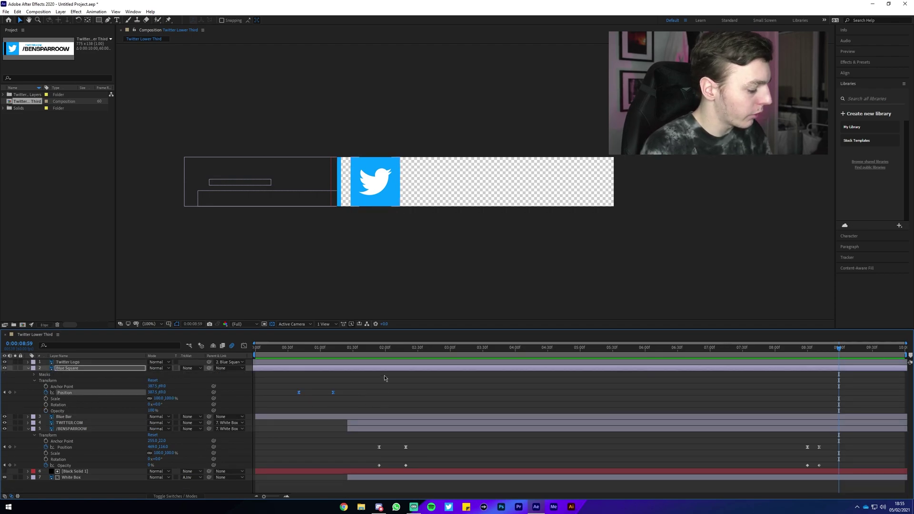
key(ctrl+c)
key(ctrl+v)
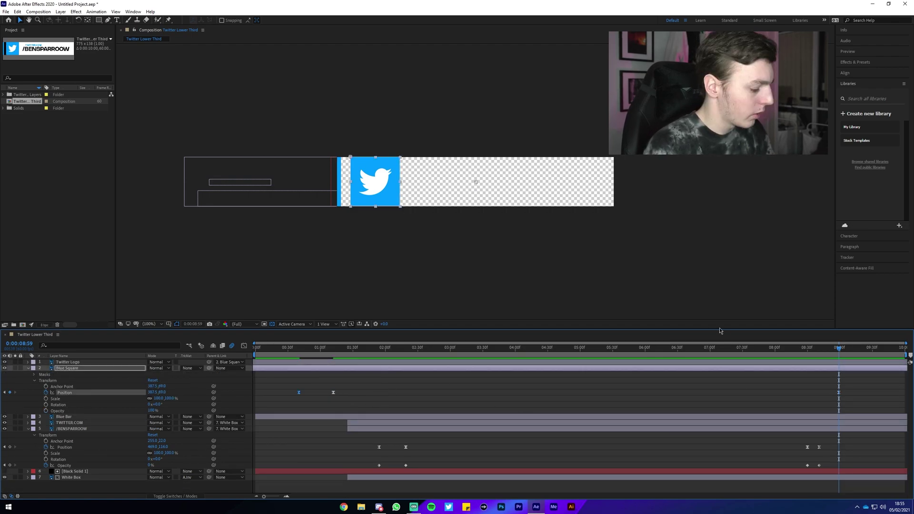
key(space)
key(space)
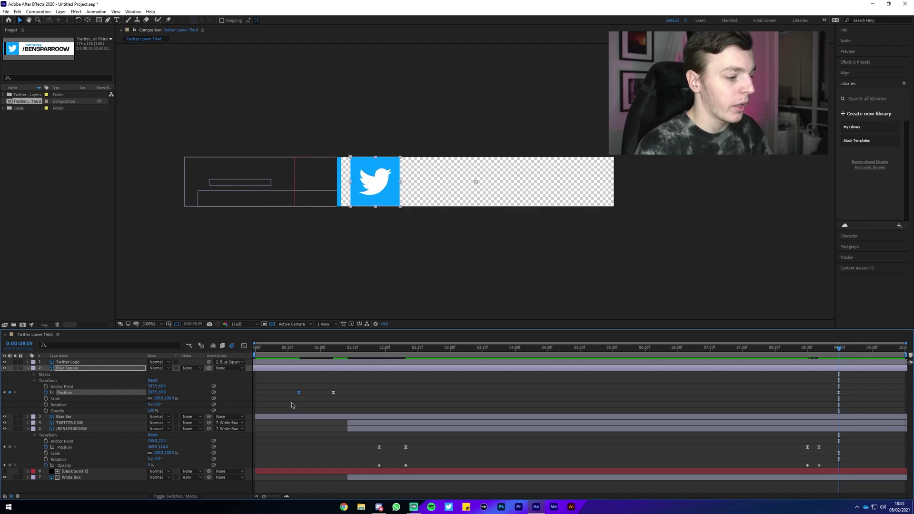
click(851, 349)
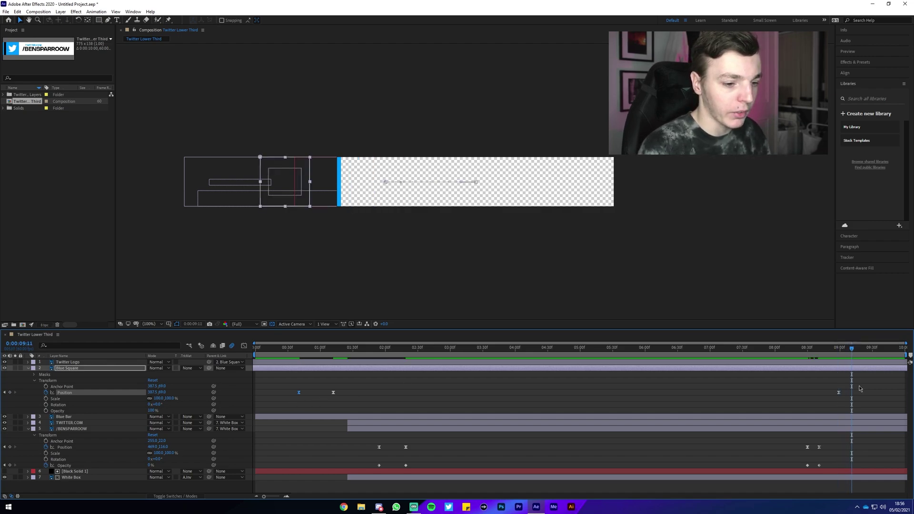
mouse_move(852, 350)
mouse_down()
mouse_move(827, 350)
mouse_move(852, 351)
mouse_up()
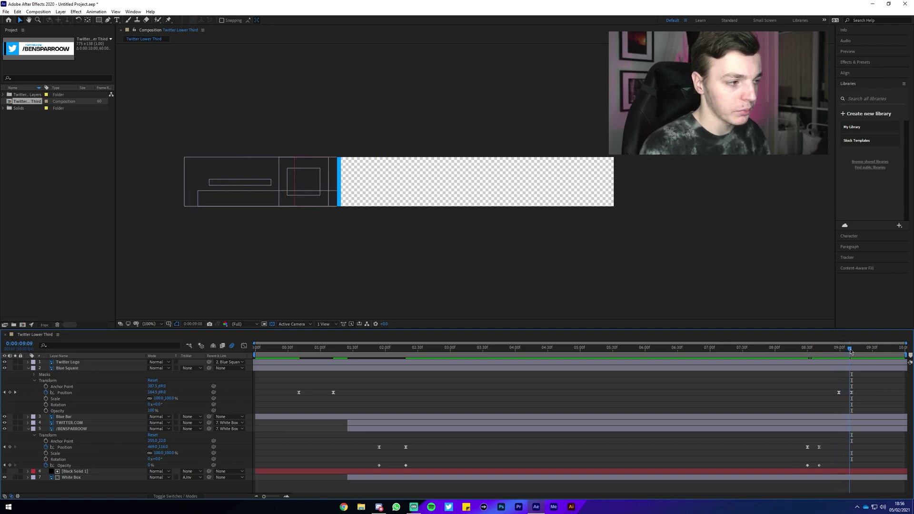
key(space)
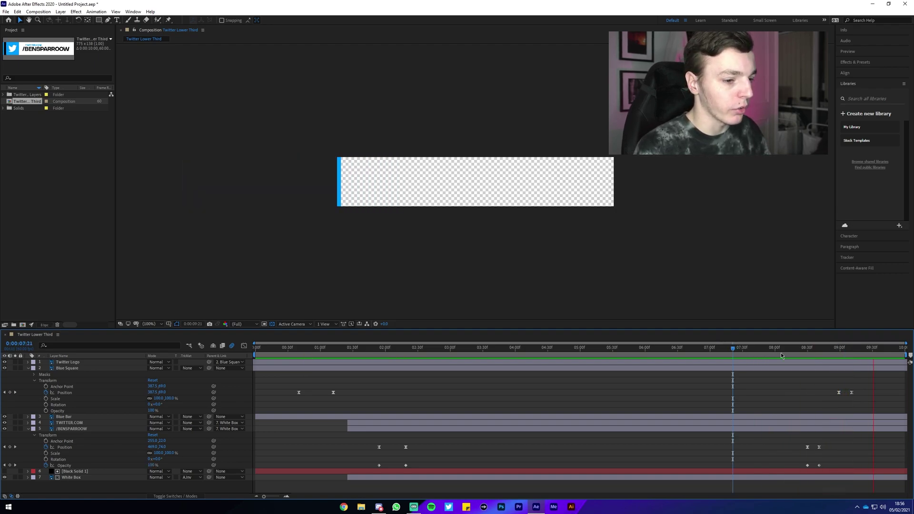
drag(782, 356, 847, 349)
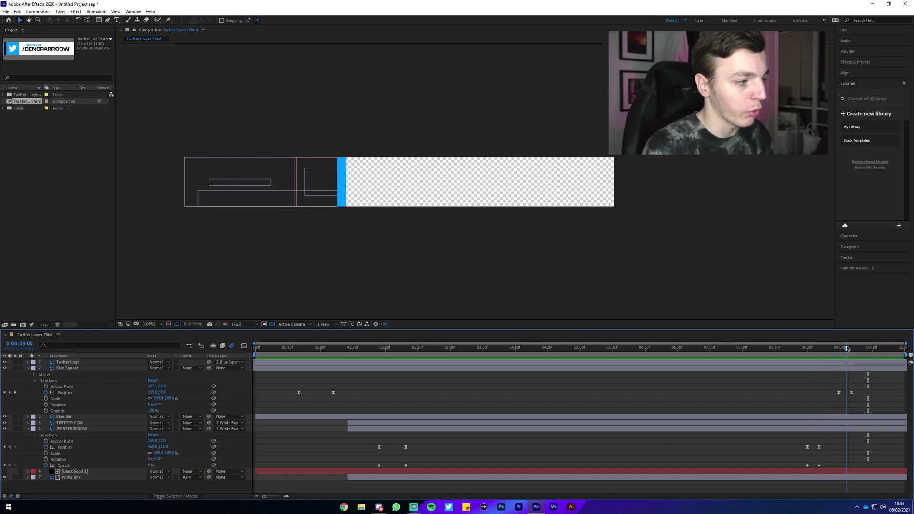
Step: Add a Blue Bar Position keyframe at 0:00:09:07, moved 15 px left to -9.5
click(28, 368)
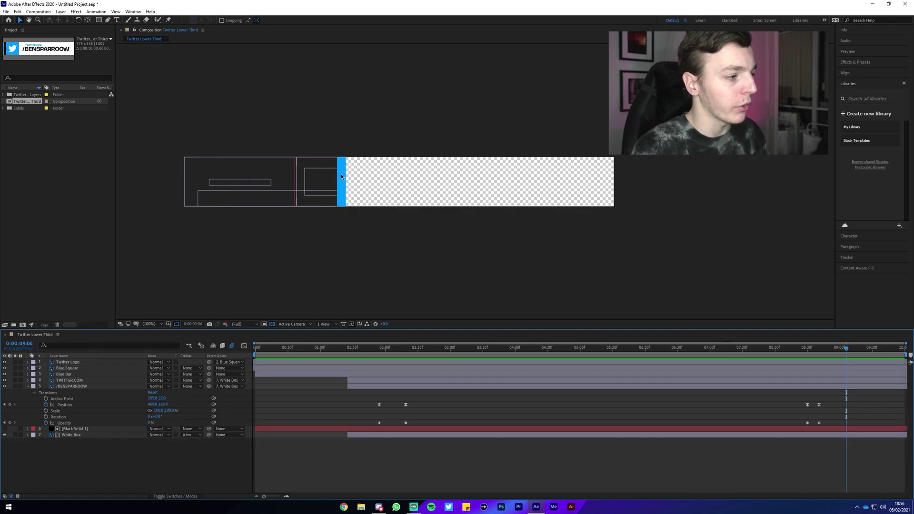
click(68, 368)
click(28, 368)
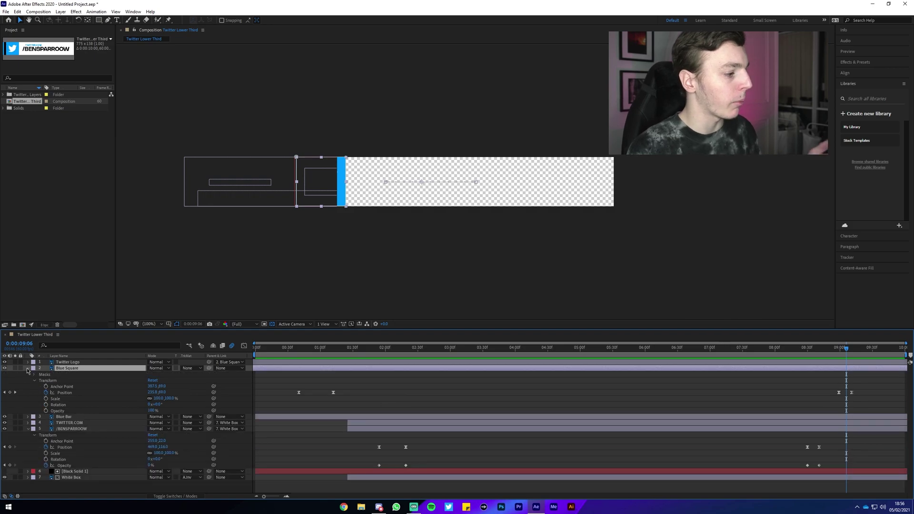
click(64, 392)
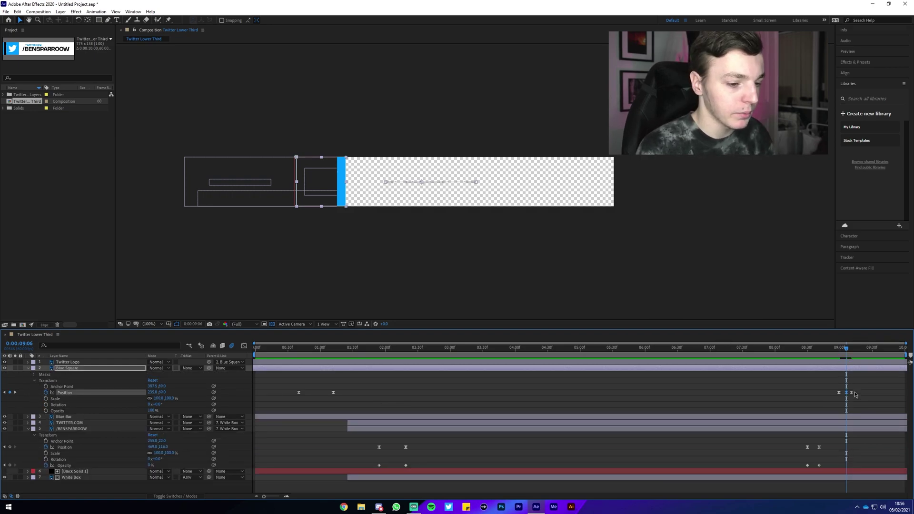
click(27, 368)
click(64, 374)
click(27, 374)
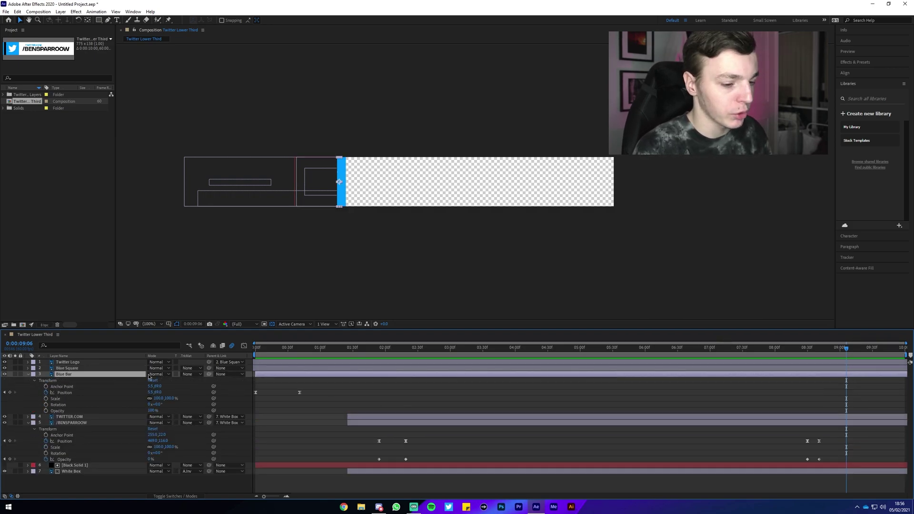
click(64, 393)
click(848, 353)
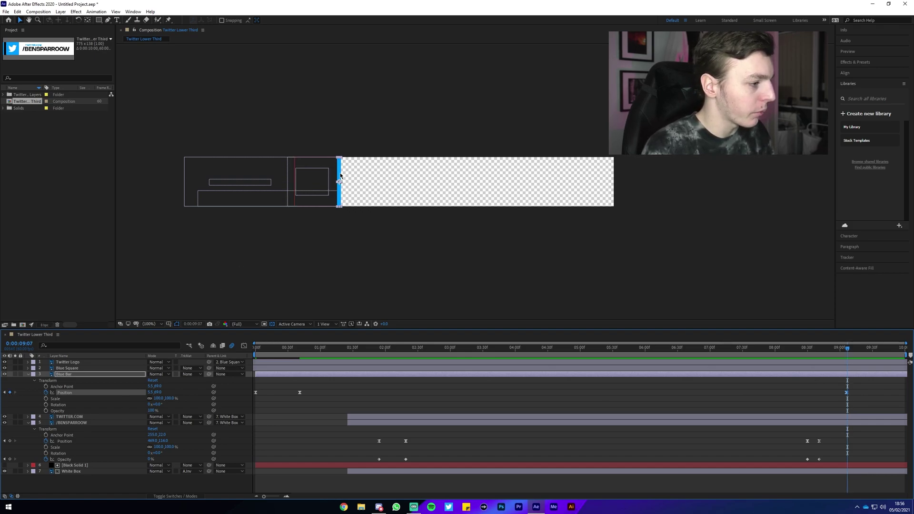
drag(341, 177, 334, 177)
click(527, 255)
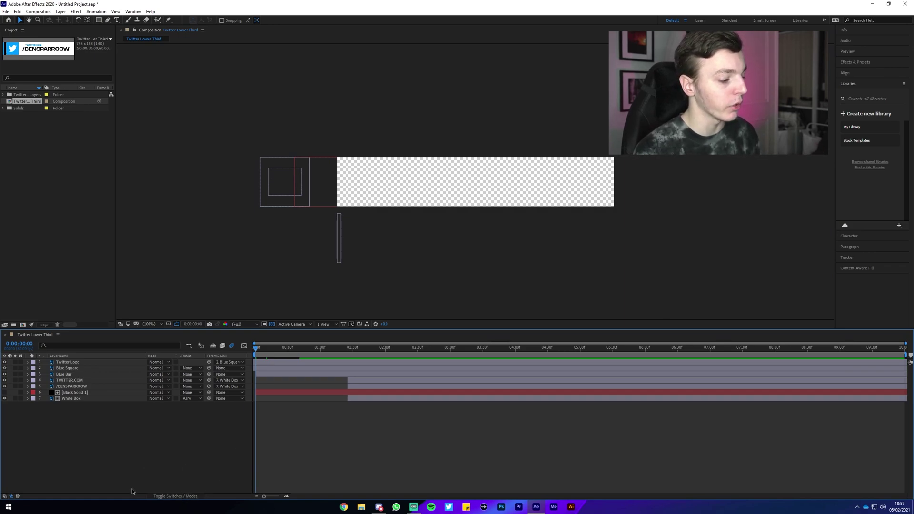
click(158, 497)
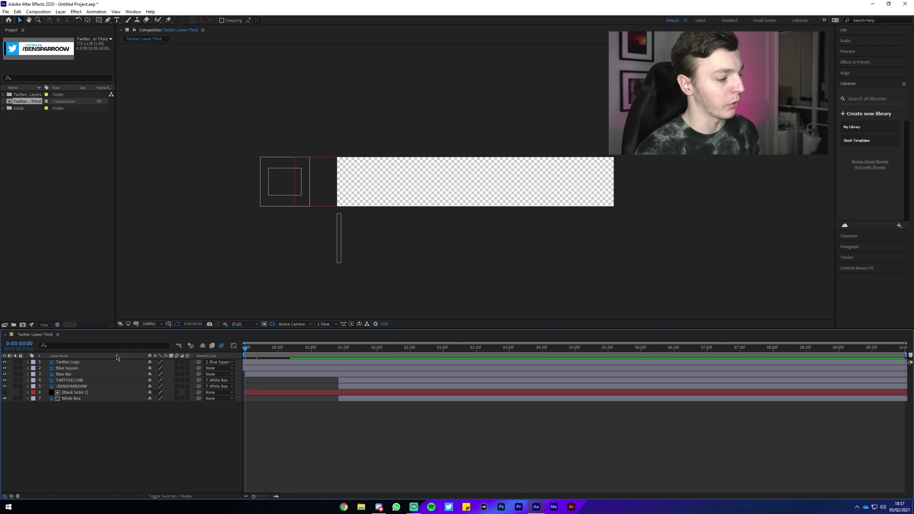
Step: Turn on motion blur for all seven layers and preview the full animation
drag(177, 365, 175, 402)
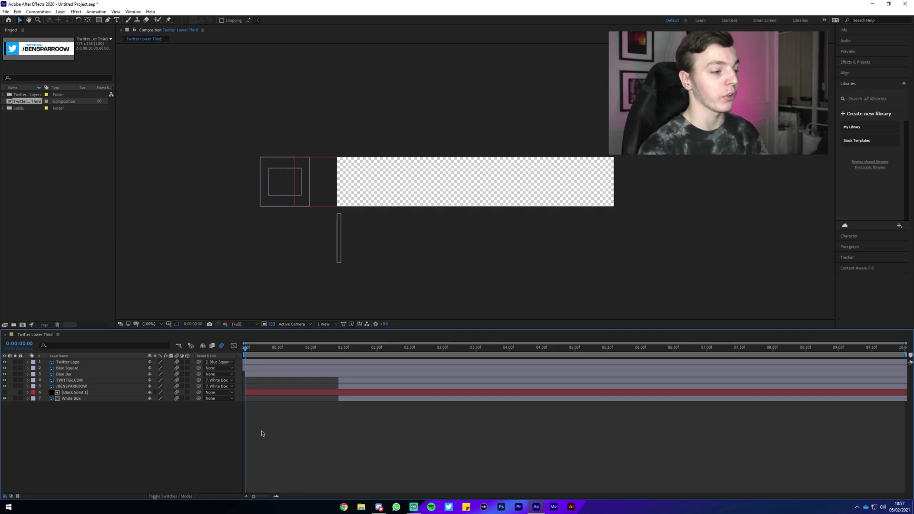
key(space)
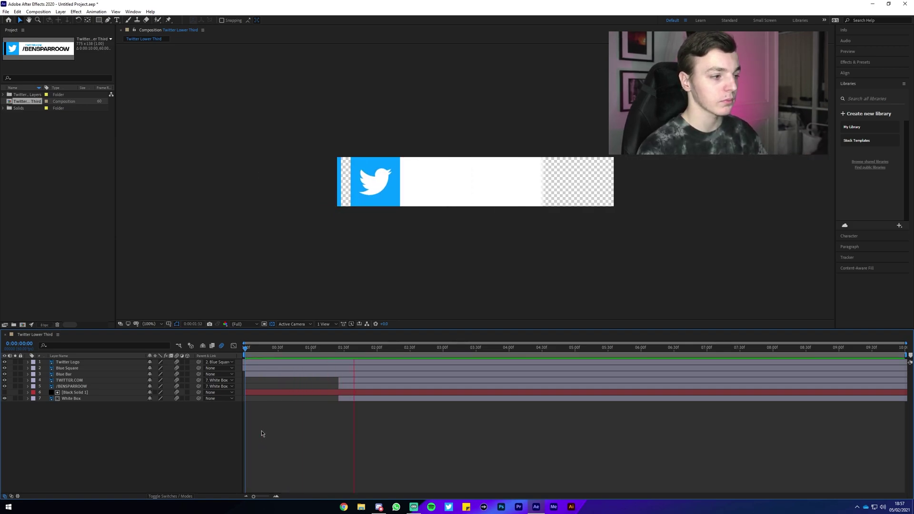
key(space)
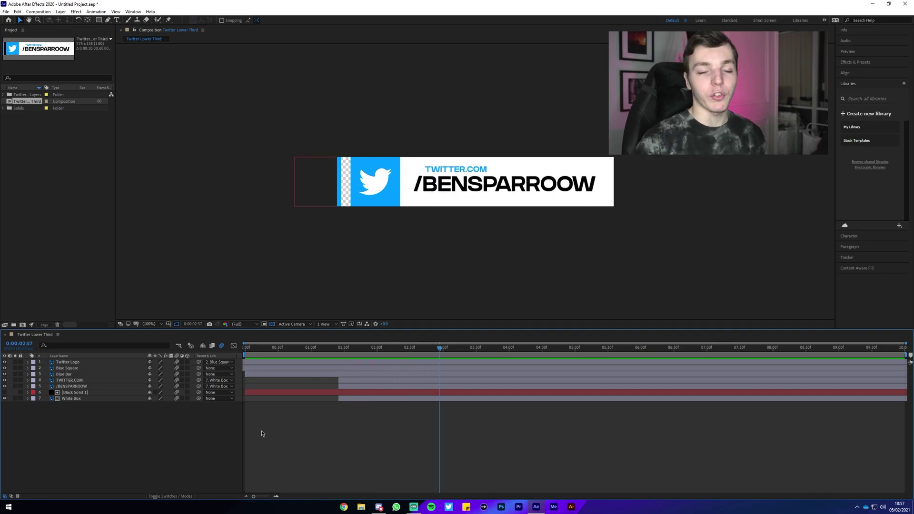
key(space)
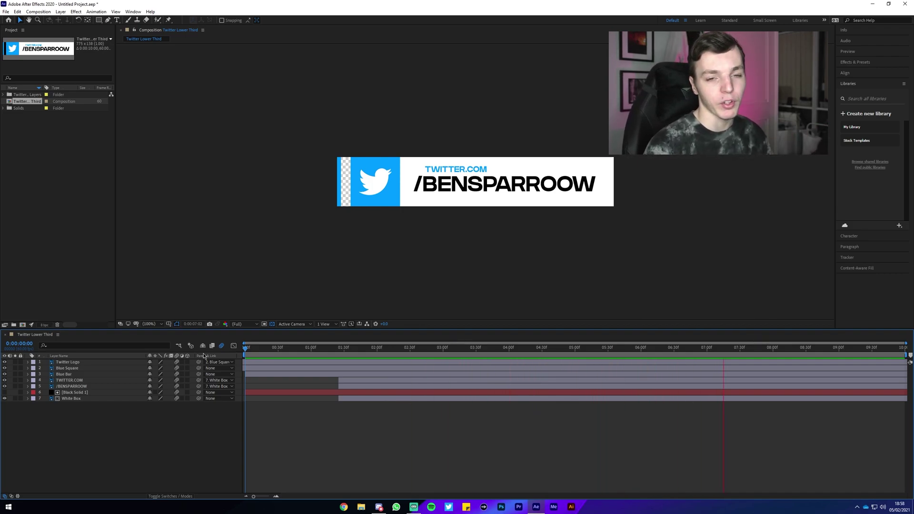
key(space)
key(space)
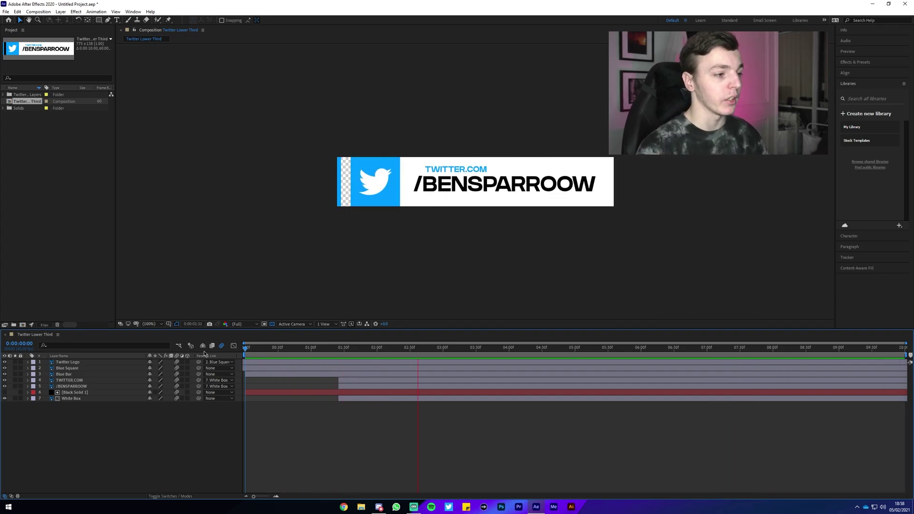
key(space)
Step: Set the current time to 0:00:05:59 and select all seven layers
click(612, 348)
click(640, 348)
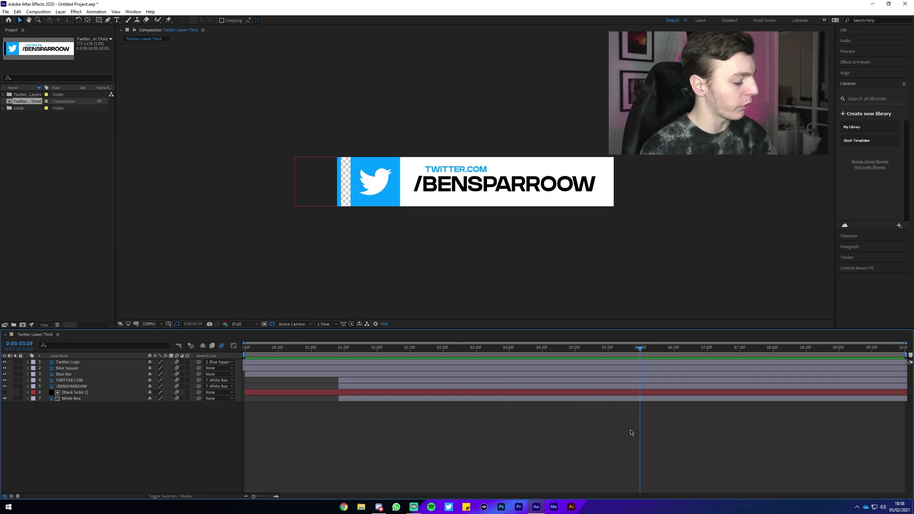
key(ctrl+a)
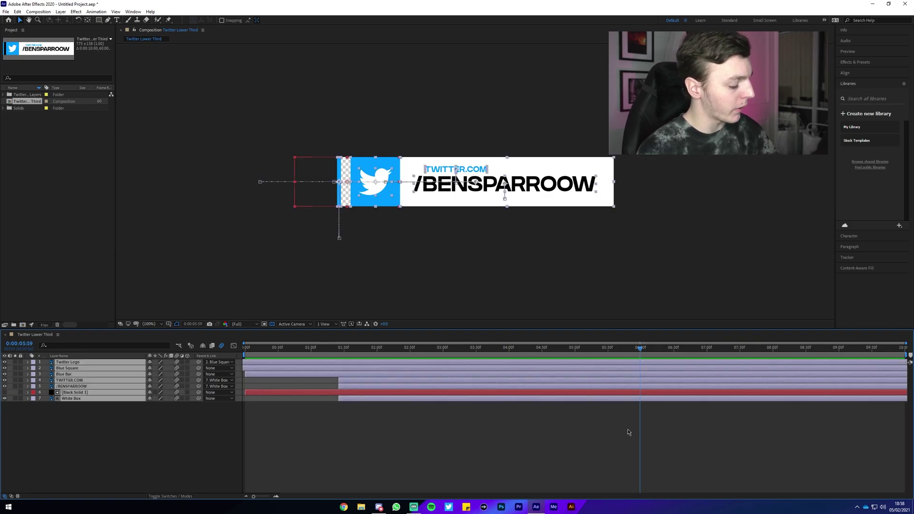
Step: Queue Twitter Lower Third for rendering as QuickTime with RGB + Alpha channels and audio off
key(ctrl+m)
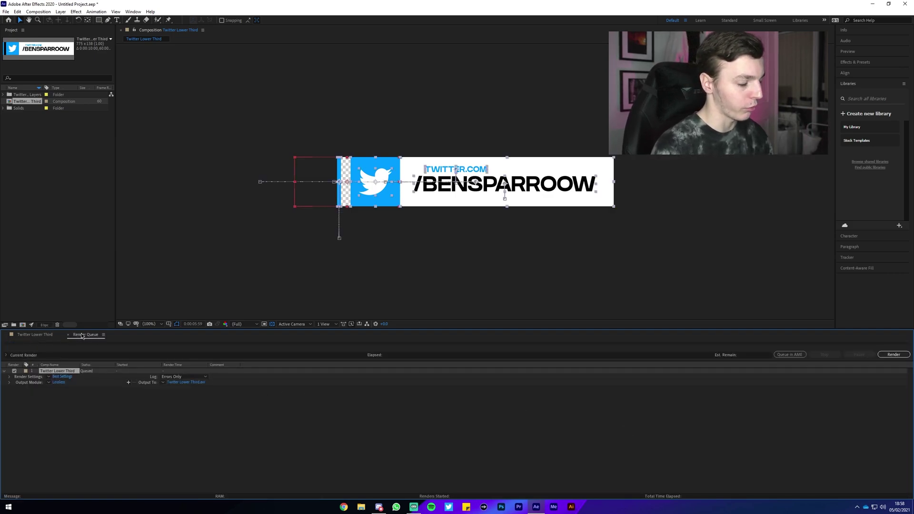
click(66, 388)
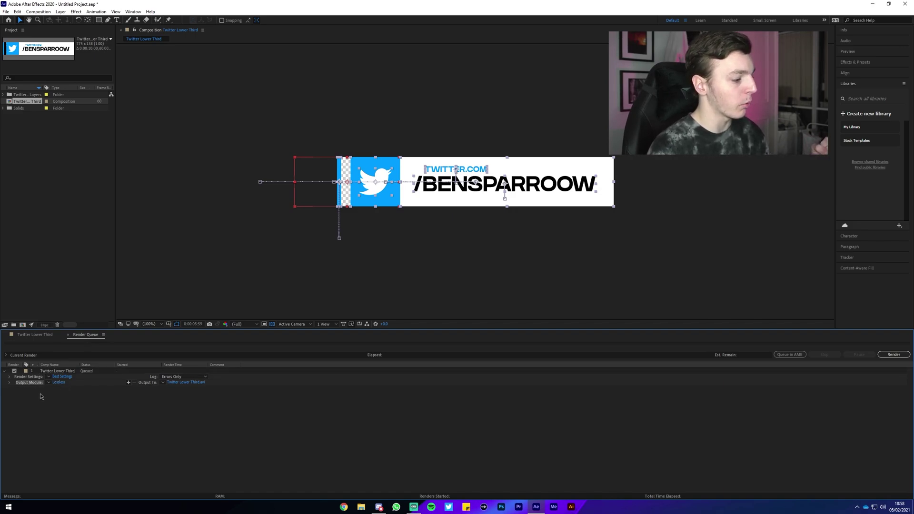
click(59, 383)
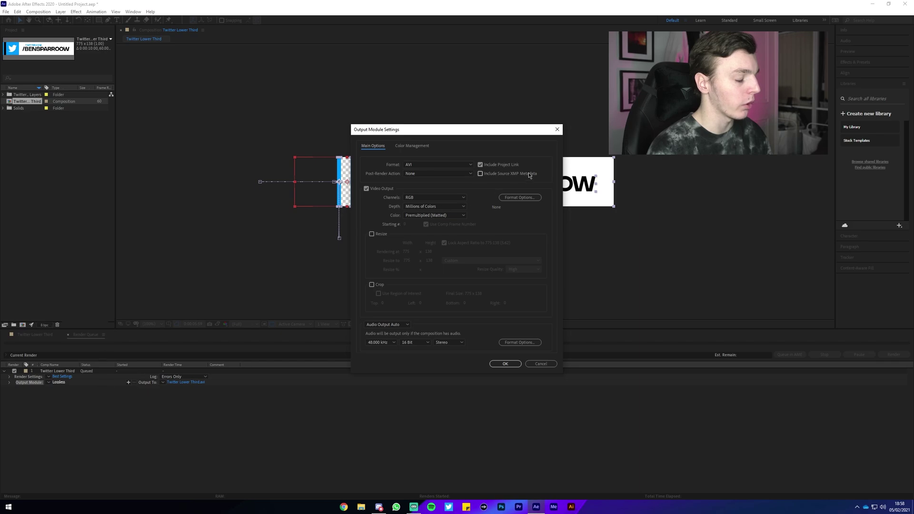
drag(442, 133, 371, 89)
click(367, 121)
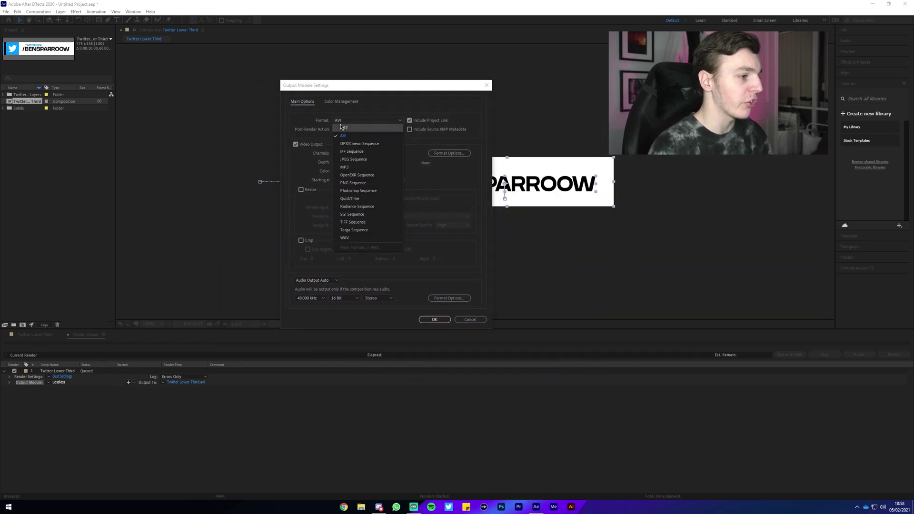
click(352, 198)
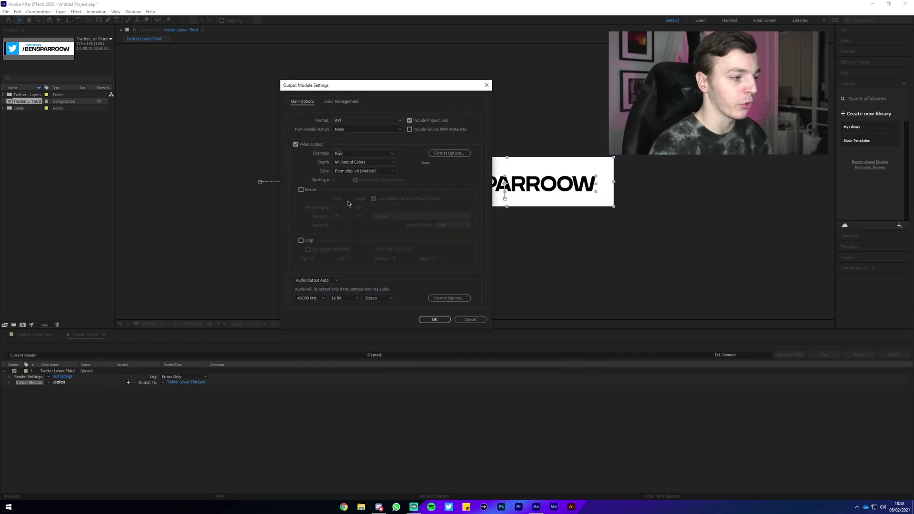
click(362, 153)
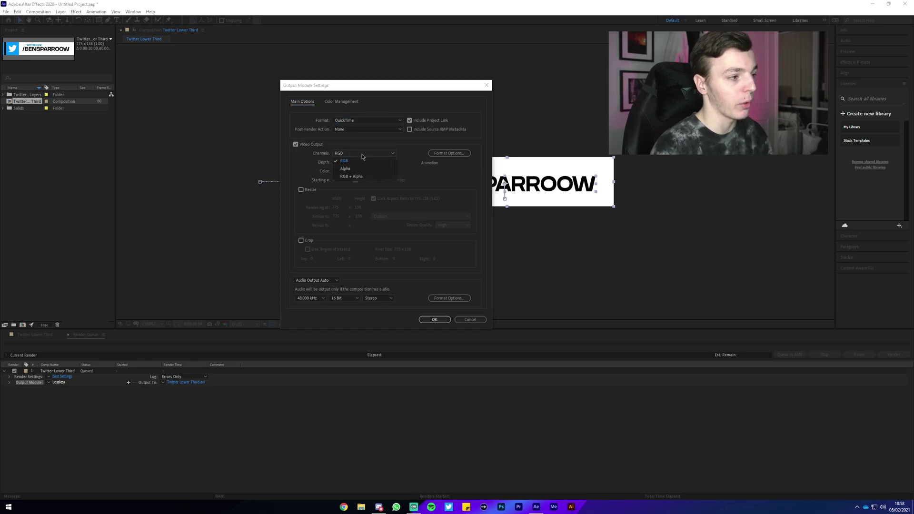
click(351, 177)
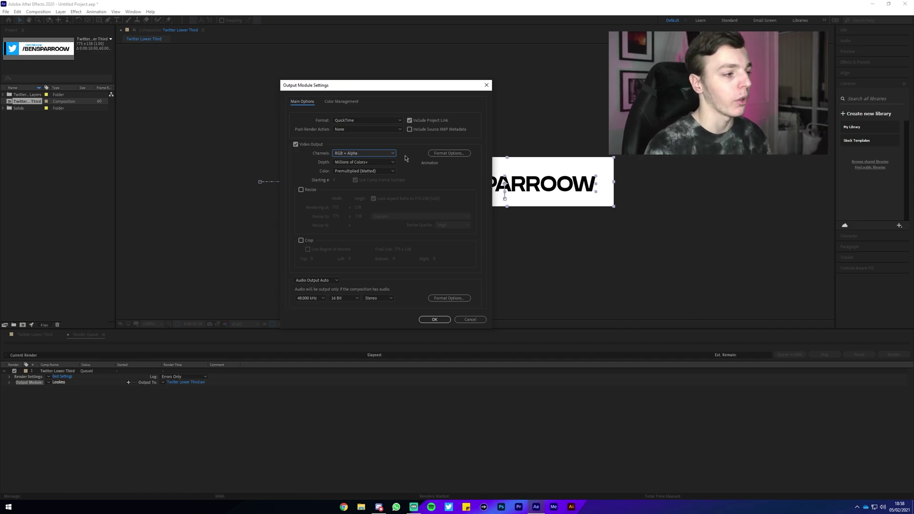
click(317, 281)
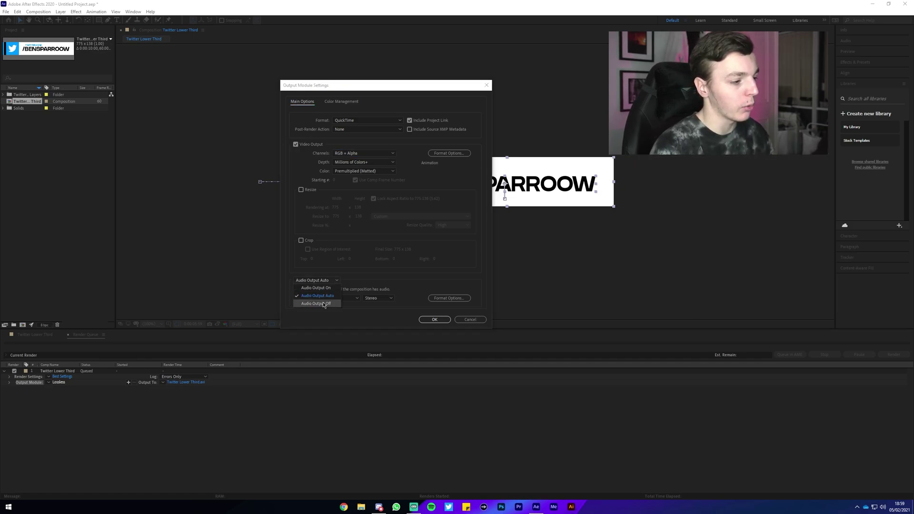
click(303, 304)
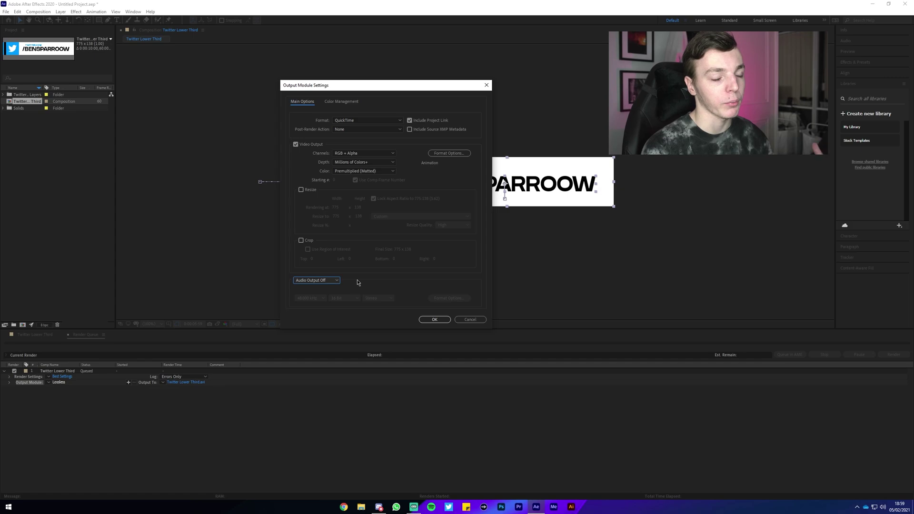
click(434, 320)
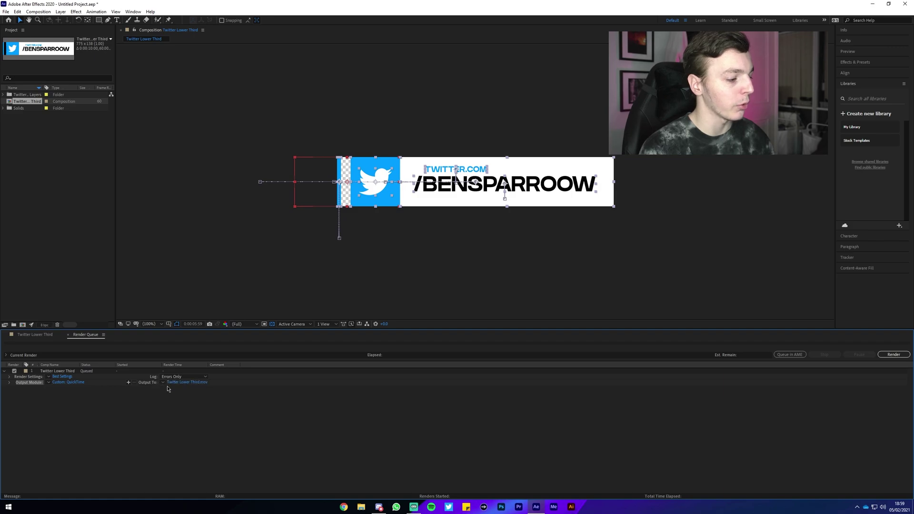
Step: Set the render output Twitter Lower Third.mov to save in Desktop > Subscribe If You See This
click(192, 384)
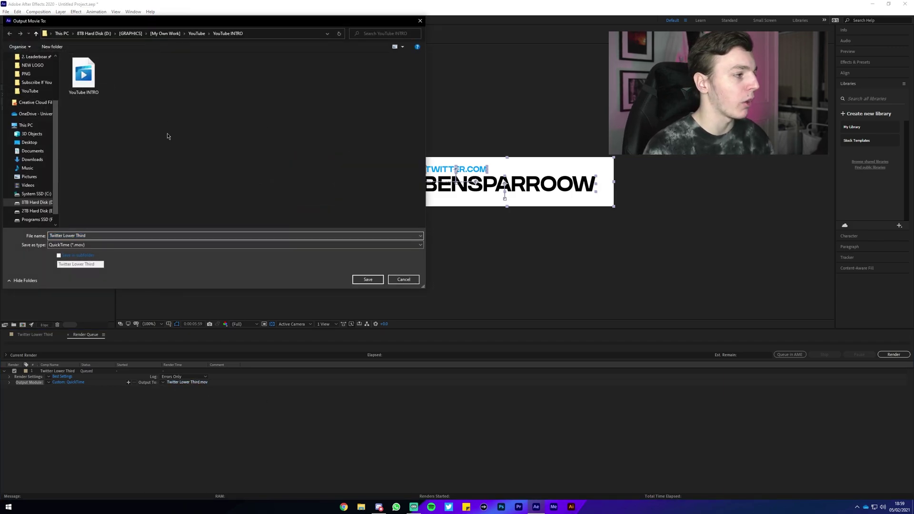
click(403, 279)
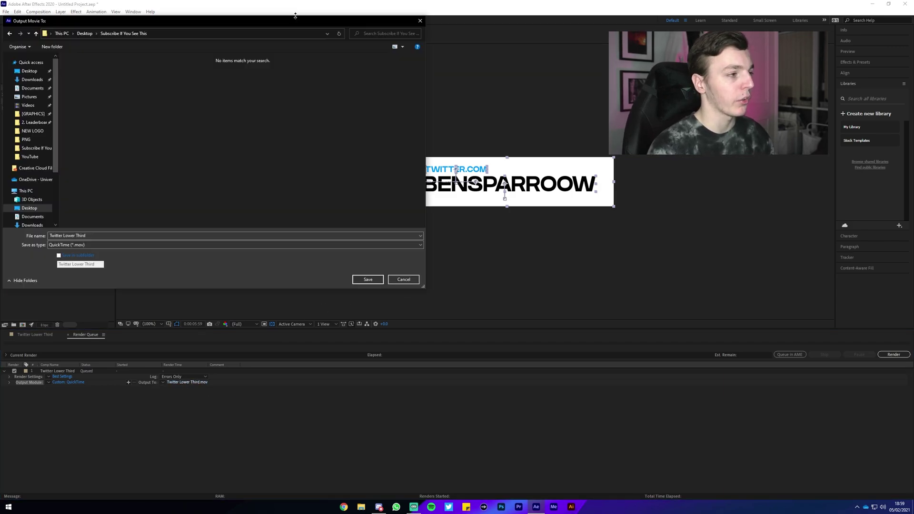
drag(295, 14, 538, 62)
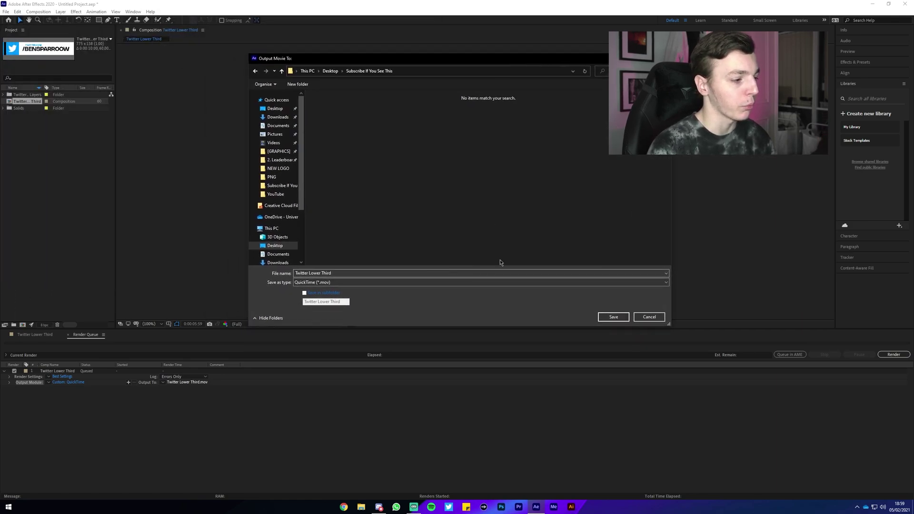
key(Return)
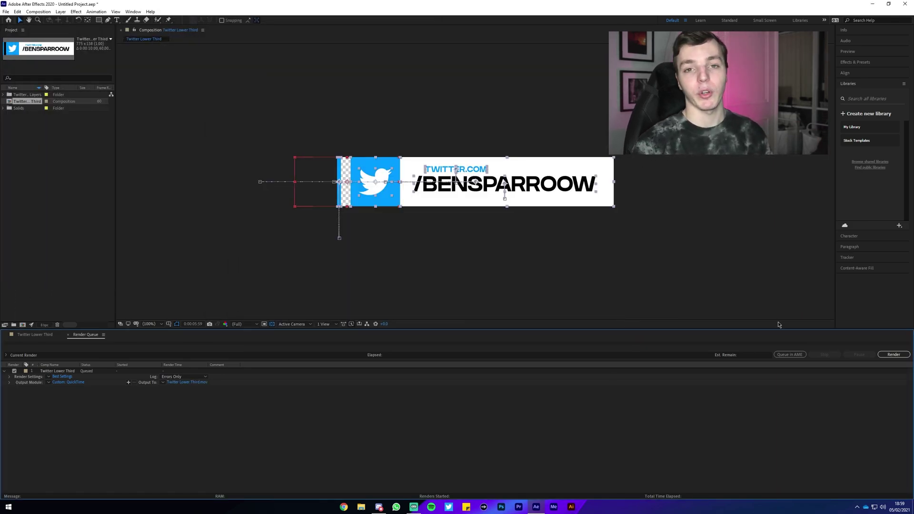